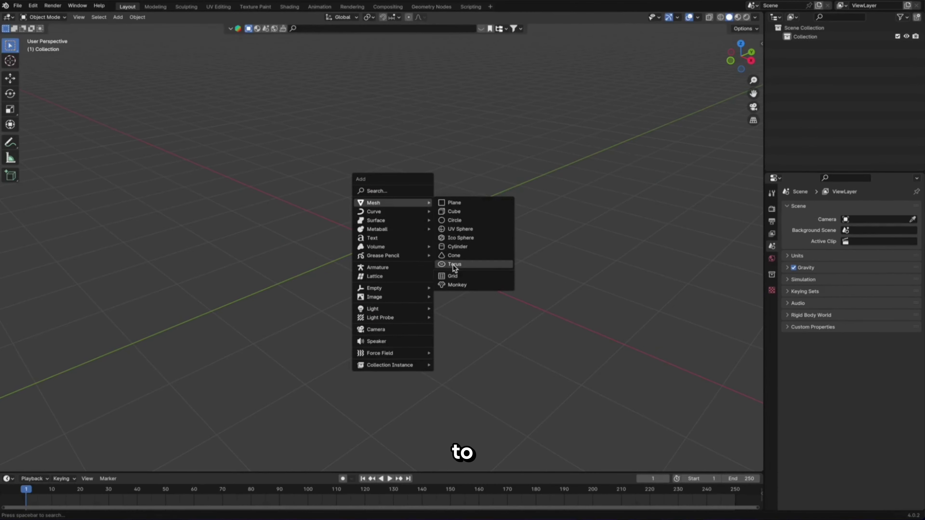
Add a torus with 0.8 m major radius and 0.41 m minor radius.
{"action": "left_click", "coordinate": [455, 265]}
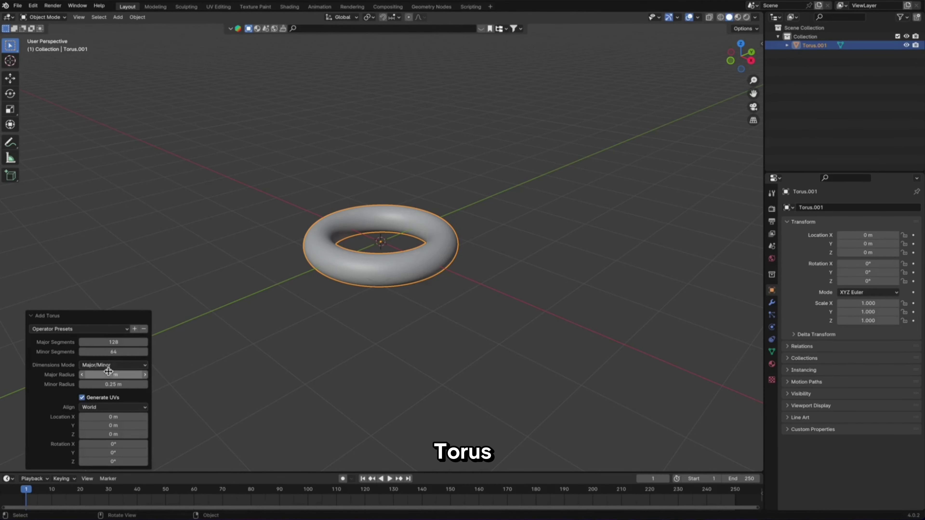
{"action": "left_click_drag", "start_coordinate": [108, 377], "coordinate": [738, 442]}
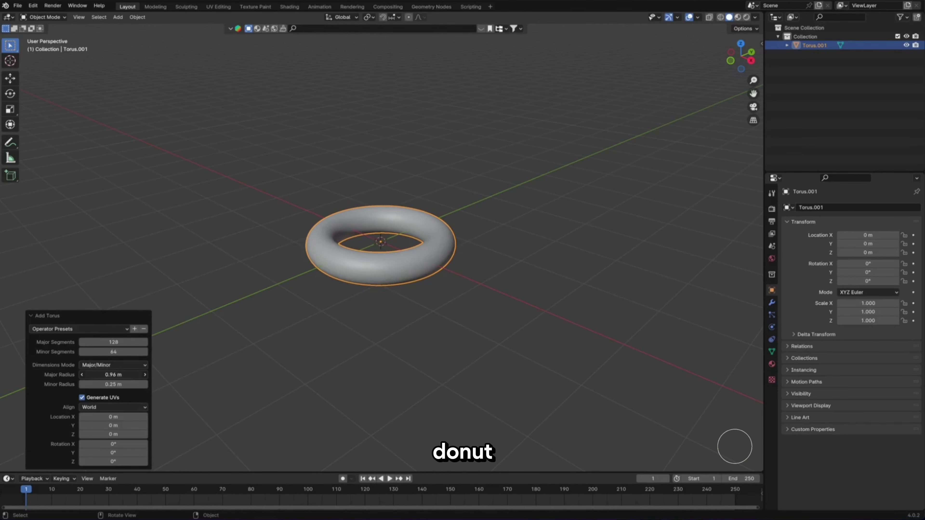
{"action": "mouse_move", "coordinate": [109, 375]}
{"action": "left_mouse_down"}
{"action": "mouse_move", "coordinate": [124, 385]}
{"action": "mouse_move", "coordinate": [109, 384]}
{"action": "left_mouse_up"}
{"action": "middle_click_drag", "start_coordinate": [329, 204], "coordinate": [333, 287]}
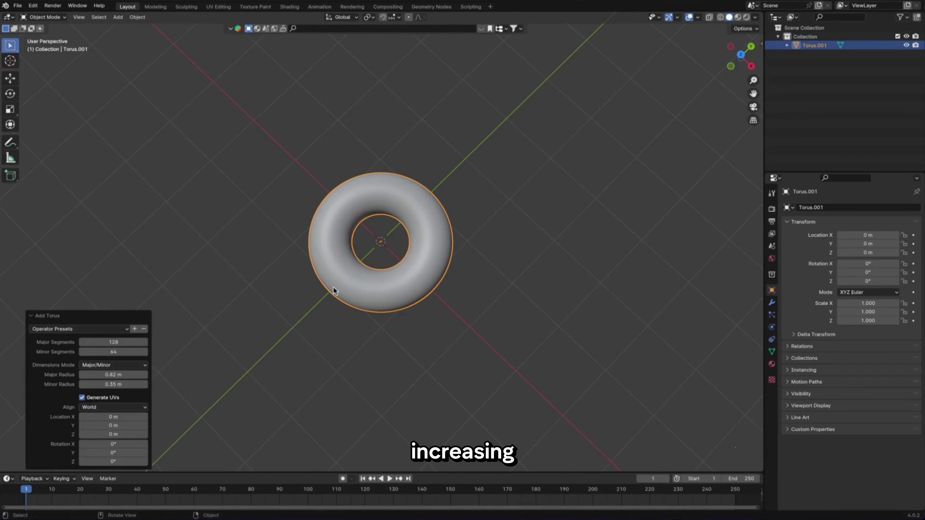
{"action": "mouse_move", "coordinate": [113, 384]}
{"action": "left_mouse_down"}
{"action": "mouse_move", "coordinate": [131, 384]}
{"action": "mouse_move", "coordinate": [106, 384]}
{"action": "mouse_move", "coordinate": [109, 375]}
{"action": "left_mouse_up"}
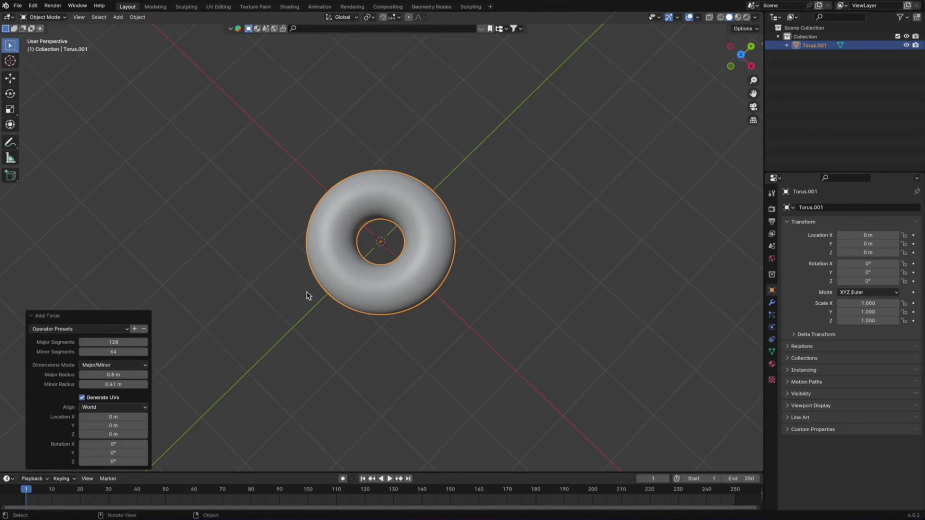
Flatten the torus to 0.783 on the Z axis.
{"action": "middle_click_drag", "start_coordinate": [308, 295], "coordinate": [396, 191]}
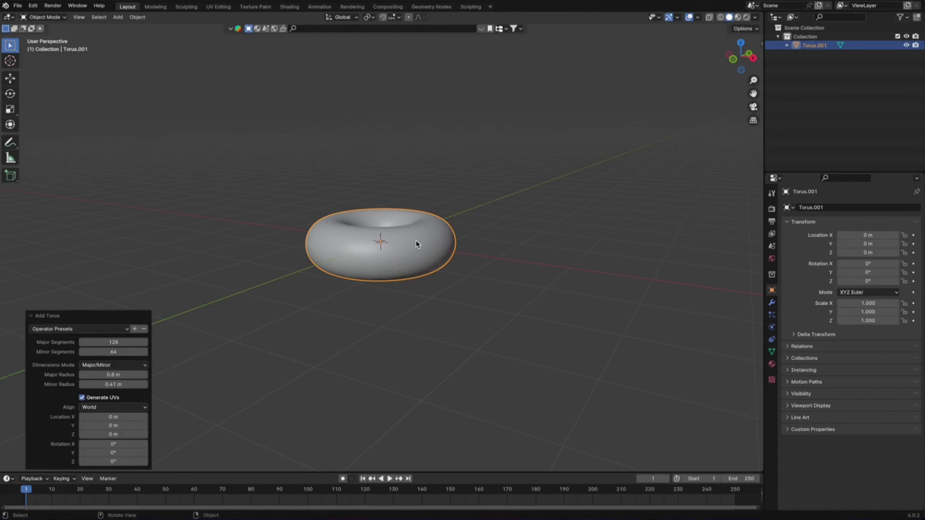
{"action": "key", "text": "s"}
{"action": "key", "text": "z"}
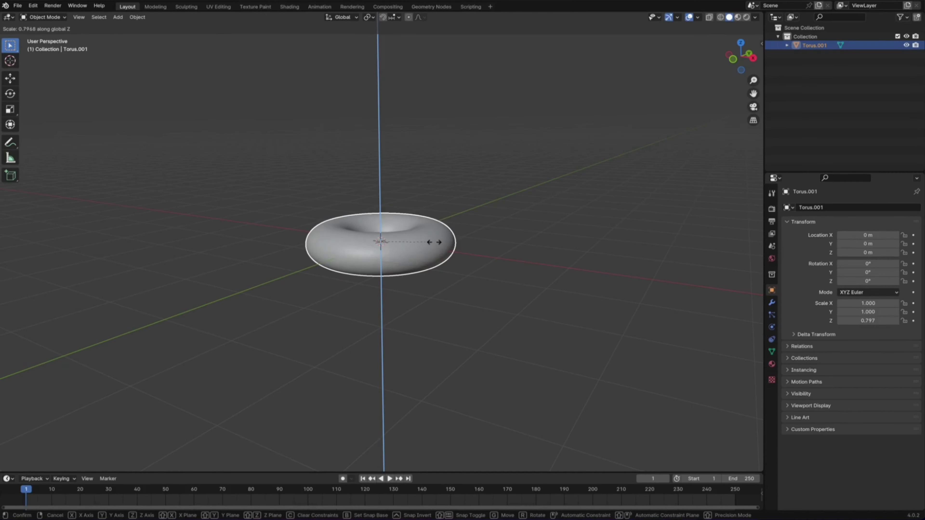
{"action": "left_click", "coordinate": [433, 242]}
{"action": "middle_click_drag", "start_coordinate": [434, 242], "coordinate": [469, 209]}
{"action": "scroll", "coordinate": [468, 209], "scroll_direction": "up", "scroll_amount": 3}
{"action": "scroll", "coordinate": [458, 250], "scroll_direction": "up", "scroll_amount": 2}
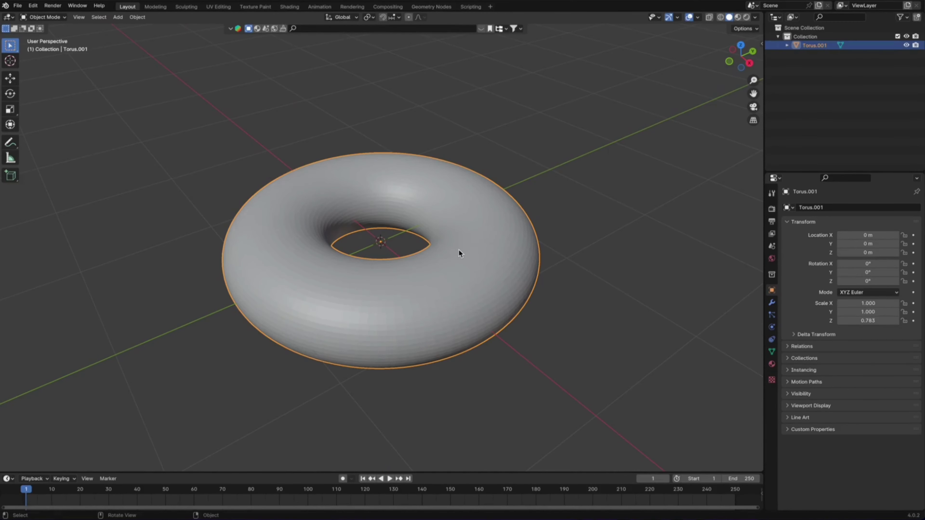
Shade the torus smooth with 30° Auto Smooth and briefly check its mesh in Edit Mode.
{"action": "right_click", "coordinate": [458, 252]}
{"action": "left_click", "coordinate": [429, 252]}
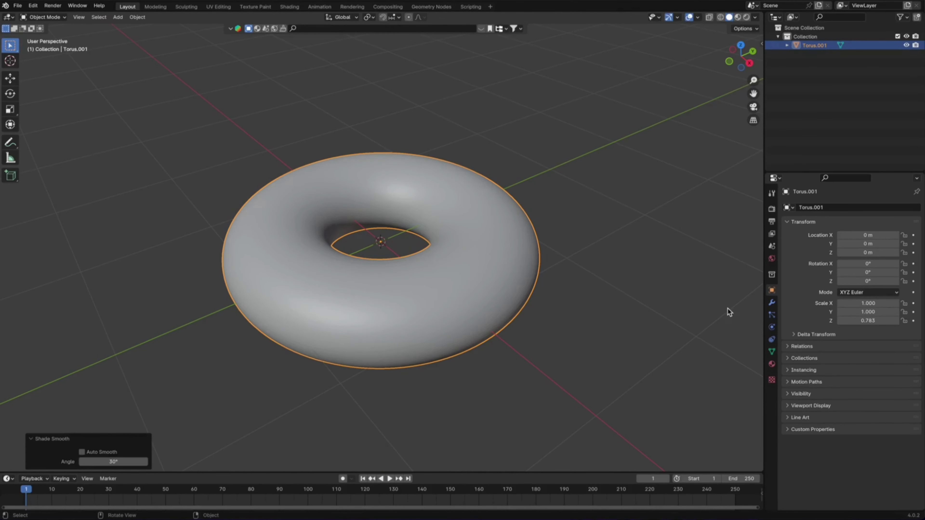
{"action": "left_click", "coordinate": [772, 352]}
{"action": "left_click", "coordinate": [797, 377]}
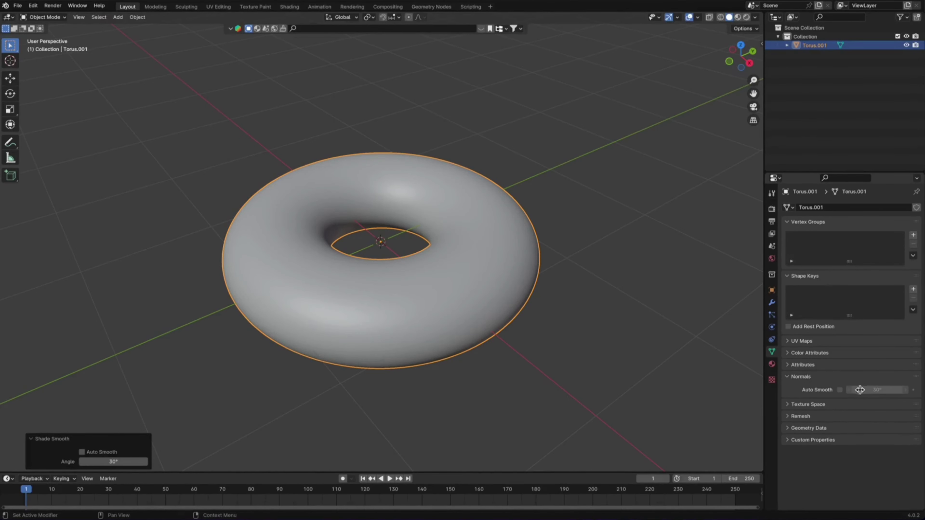
{"action": "left_click", "coordinate": [603, 311]}
{"action": "middle_click_drag", "start_coordinate": [555, 289], "coordinate": [519, 276]}
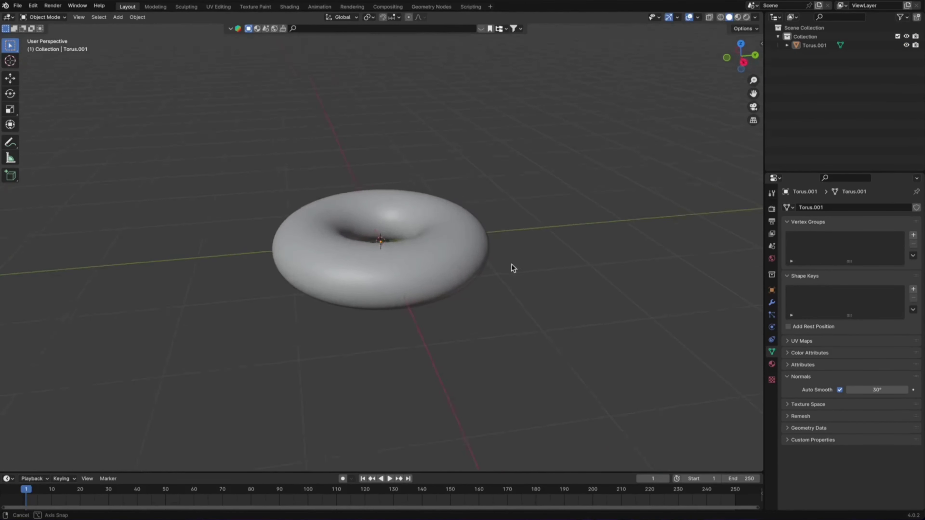
{"action": "left_click", "coordinate": [461, 266]}
{"action": "key", "text": "Tab"}
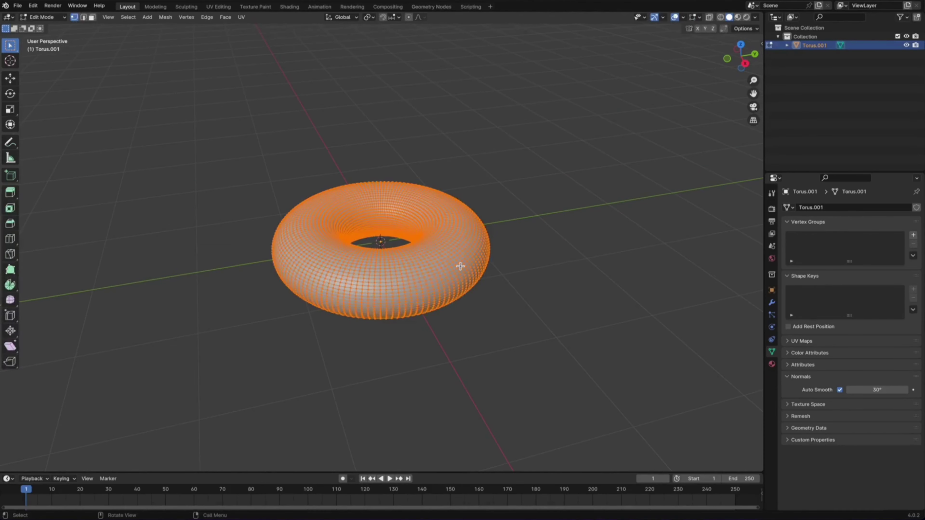
{"action": "key", "text": "Tab"}
In Sculpting, view the torus from the top with an enlarged Elastic Deform brush.
{"action": "left_click", "coordinate": [189, 10]}
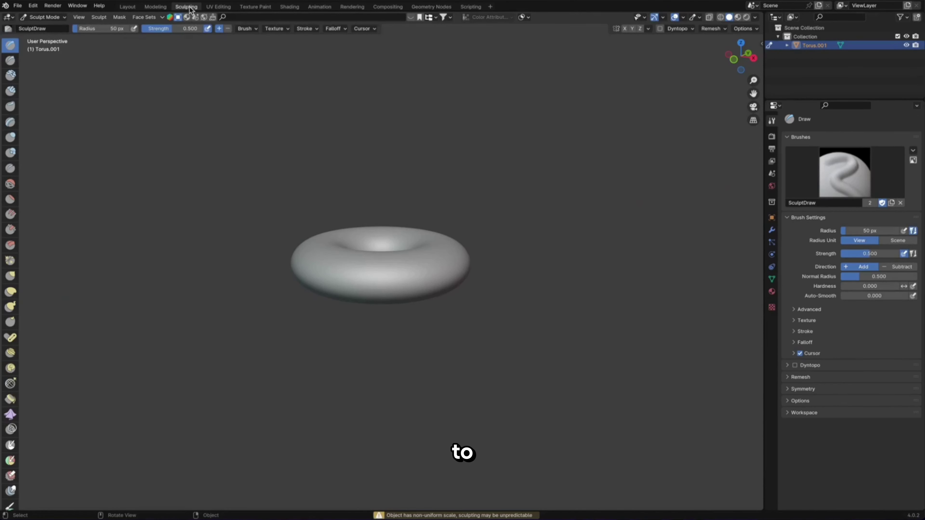
{"action": "scroll", "coordinate": [473, 277], "scroll_direction": "up", "scroll_amount": 3}
{"action": "middle_click_drag", "start_coordinate": [481, 264], "coordinate": [480, 307]}
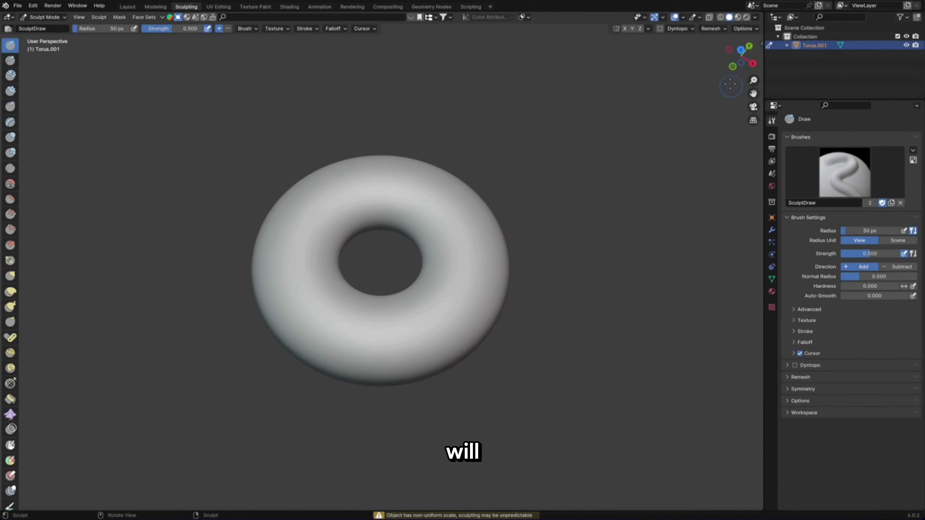
{"action": "left_click", "coordinate": [741, 49]}
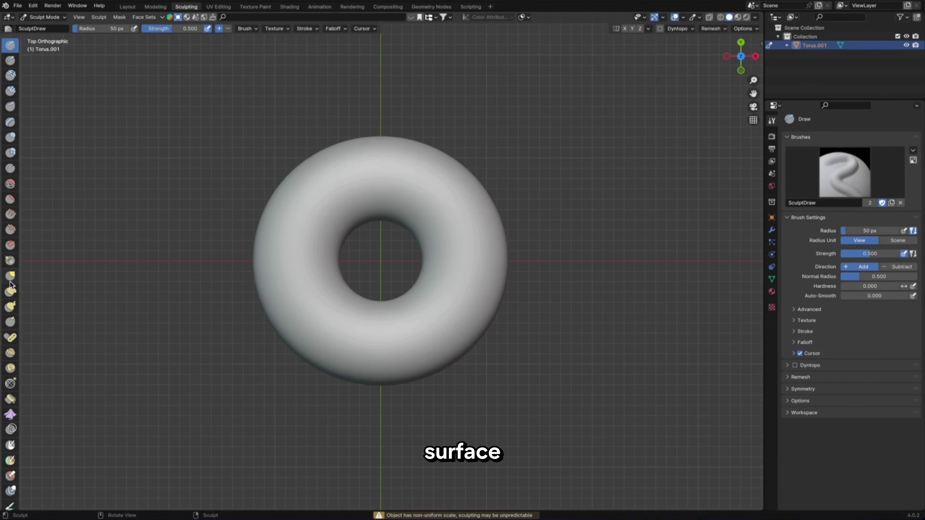
{"action": "left_click", "coordinate": [10, 291]}
{"action": "right_click", "coordinate": [390, 256]}
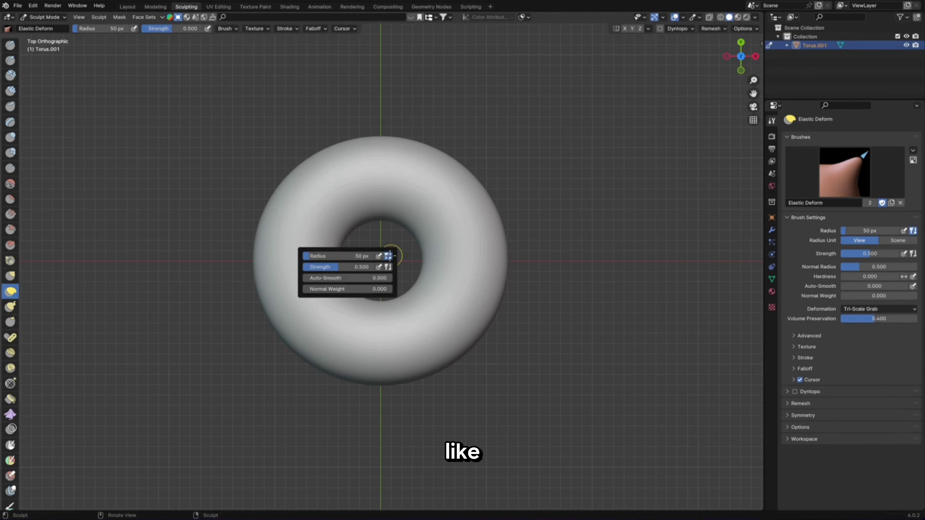
{"action": "left_click_drag", "start_coordinate": [349, 256], "coordinate": [401, 256]}
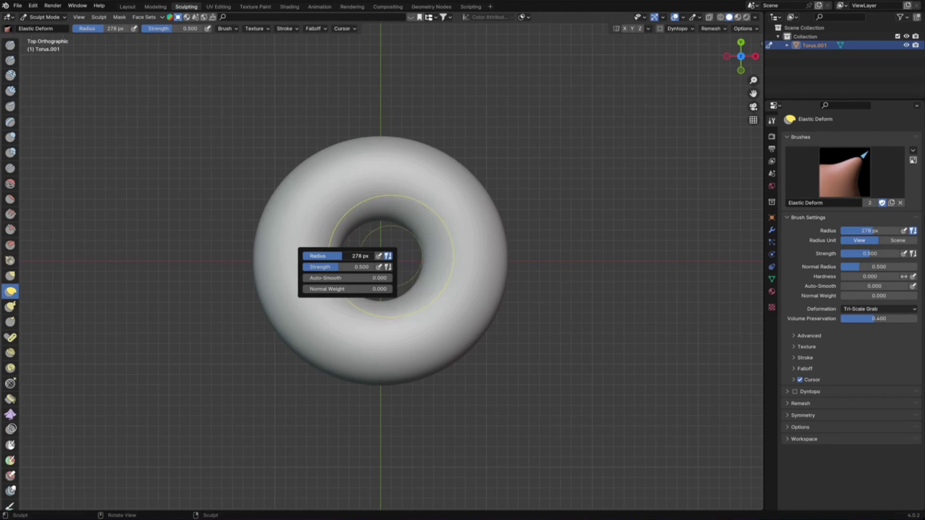
Push the torus's outer rims and hole unevenly from the top view.
{"action": "left_click_drag", "start_coordinate": [467, 300], "coordinate": [463, 283]}
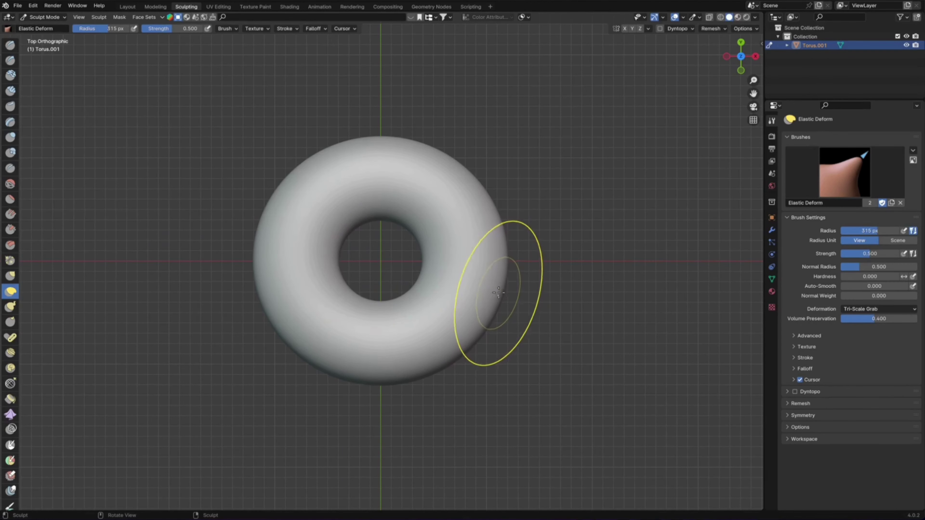
{"action": "mouse_move", "coordinate": [434, 143]}
{"action": "left_mouse_down"}
{"action": "mouse_move", "coordinate": [450, 171]}
{"action": "mouse_move", "coordinate": [495, 199]}
{"action": "mouse_move", "coordinate": [434, 341]}
{"action": "mouse_move", "coordinate": [444, 347]}
{"action": "left_mouse_up"}
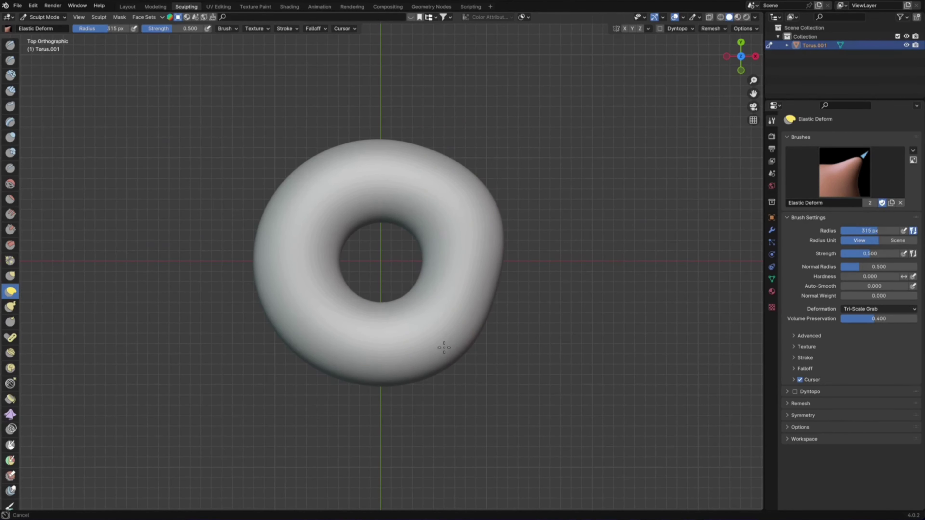
{"action": "left_click_drag", "start_coordinate": [300, 330], "coordinate": [290, 309]}
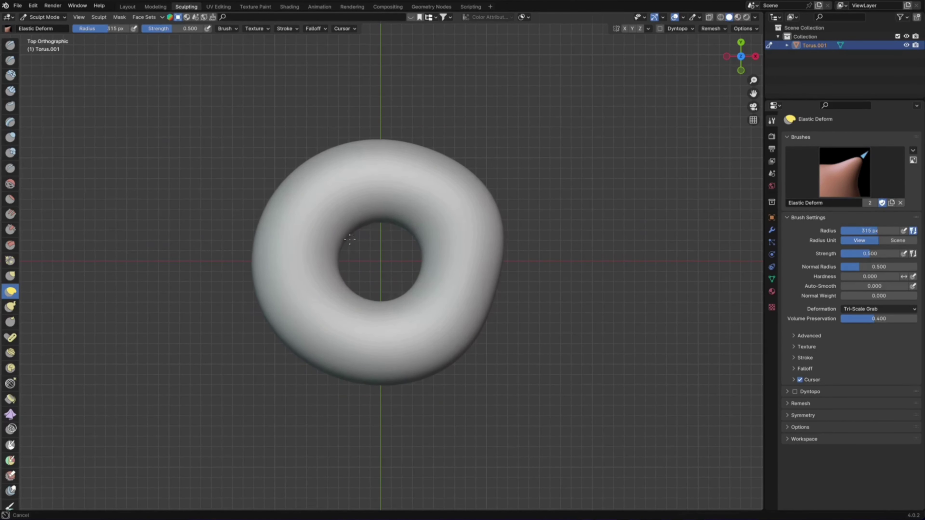
{"action": "mouse_move", "coordinate": [288, 171]}
{"action": "left_mouse_down"}
{"action": "mouse_move", "coordinate": [306, 189]}
{"action": "mouse_move", "coordinate": [299, 155]}
{"action": "mouse_move", "coordinate": [331, 230]}
{"action": "left_mouse_up"}
{"action": "left_click_drag", "start_coordinate": [268, 320], "coordinate": [289, 320]}
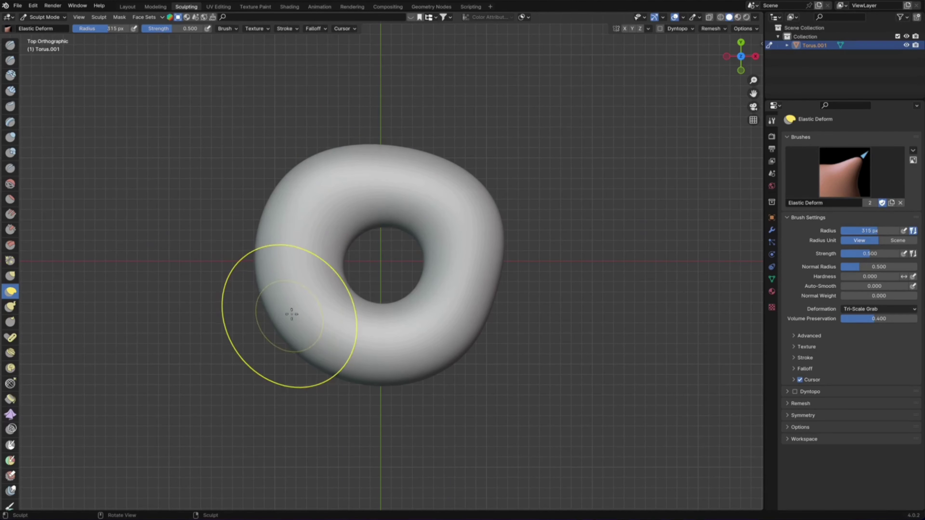
{"action": "mouse_move", "coordinate": [437, 182]}
{"action": "left_mouse_down"}
{"action": "mouse_move", "coordinate": [444, 157]}
{"action": "mouse_move", "coordinate": [340, 269]}
{"action": "left_mouse_up"}
From tilted side views, pull the inner and right rims into irregular shapes.
{"action": "mouse_move", "coordinate": [340, 268]}
{"action": "middle_mouse_down"}
{"action": "mouse_move", "coordinate": [412, 177]}
{"action": "mouse_move", "coordinate": [412, 186]}
{"action": "middle_mouse_up"}
{"action": "left_click_drag", "start_coordinate": [412, 186], "coordinate": [406, 207]}
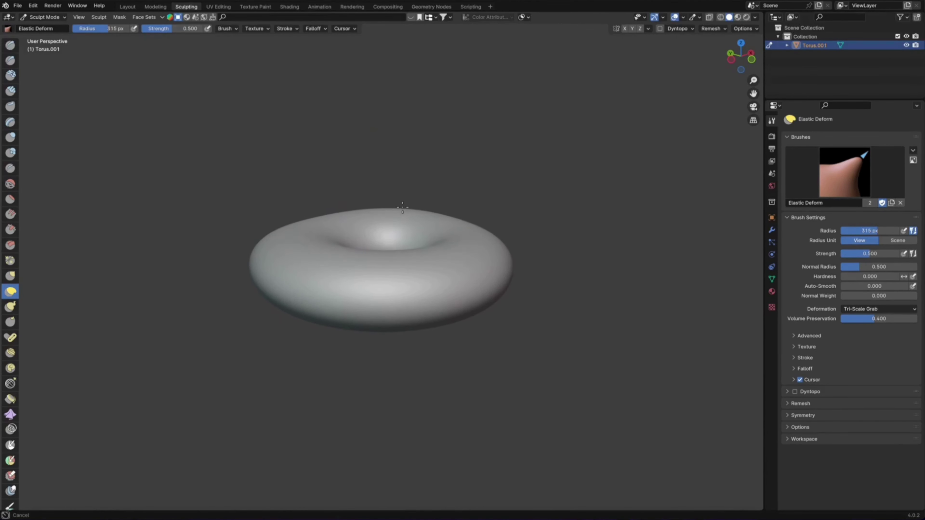
{"action": "left_click_drag", "start_coordinate": [392, 289], "coordinate": [390, 298]}
{"action": "middle_click_drag", "start_coordinate": [390, 298], "coordinate": [437, 292]}
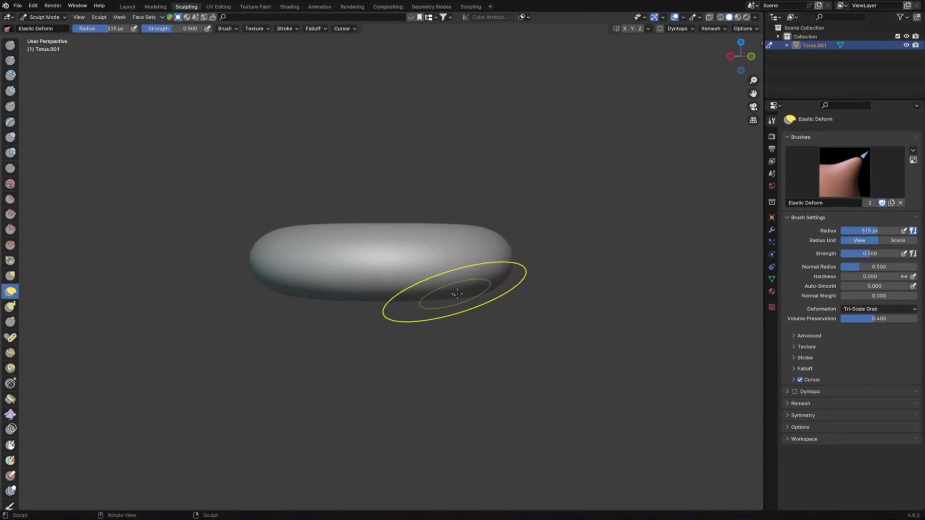
{"action": "mouse_move", "coordinate": [448, 288]}
{"action": "left_mouse_down"}
{"action": "mouse_move", "coordinate": [480, 290]}
{"action": "mouse_move", "coordinate": [504, 278]}
{"action": "left_mouse_up"}
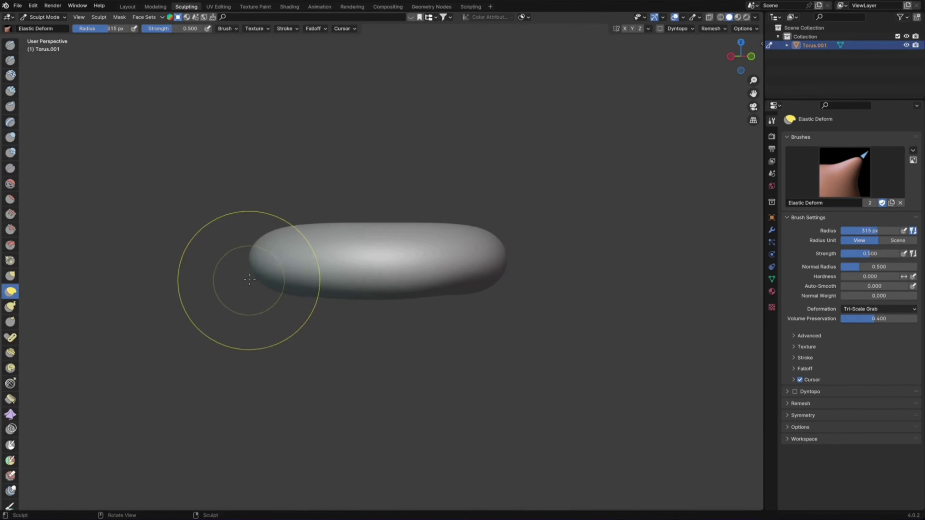
{"action": "mouse_move", "coordinate": [256, 290]}
{"action": "middle_mouse_down"}
{"action": "mouse_move", "coordinate": [337, 282]}
{"action": "mouse_move", "coordinate": [432, 318]}
{"action": "middle_mouse_up"}
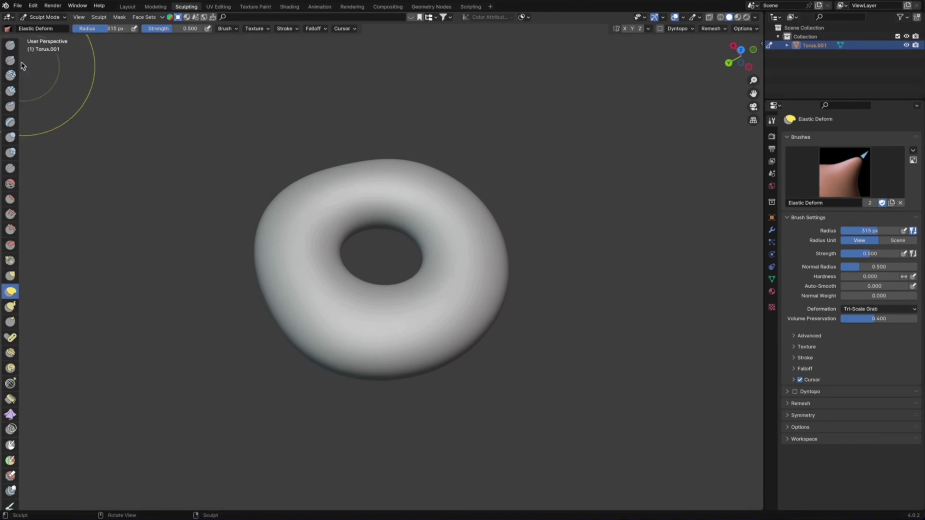
Carve a gentle groove across the torus front with a smaller Draw brush.
{"action": "left_click", "coordinate": [10, 45]}
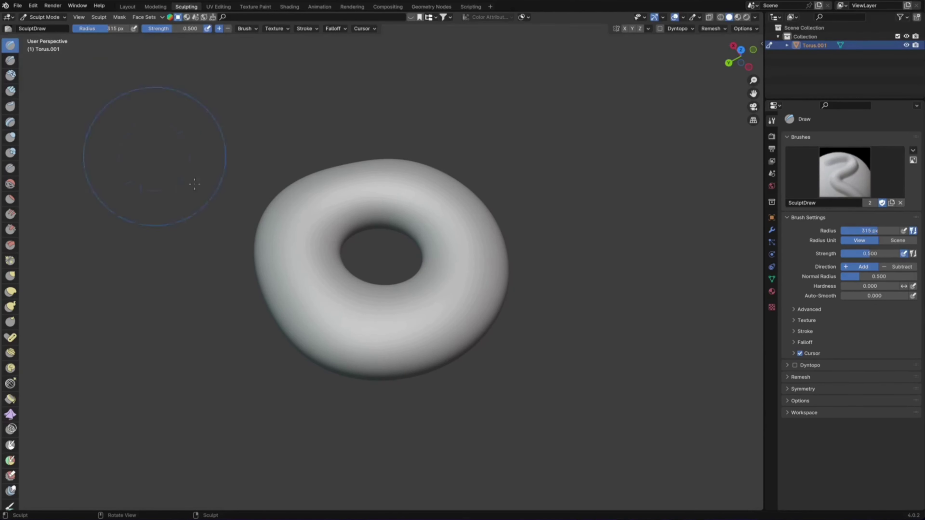
{"action": "mouse_move", "coordinate": [155, 156]}
{"action": "middle_mouse_down"}
{"action": "mouse_move", "coordinate": [287, 217]}
{"action": "mouse_move", "coordinate": [303, 263]}
{"action": "middle_mouse_up"}
{"action": "right_click", "coordinate": [304, 263]}
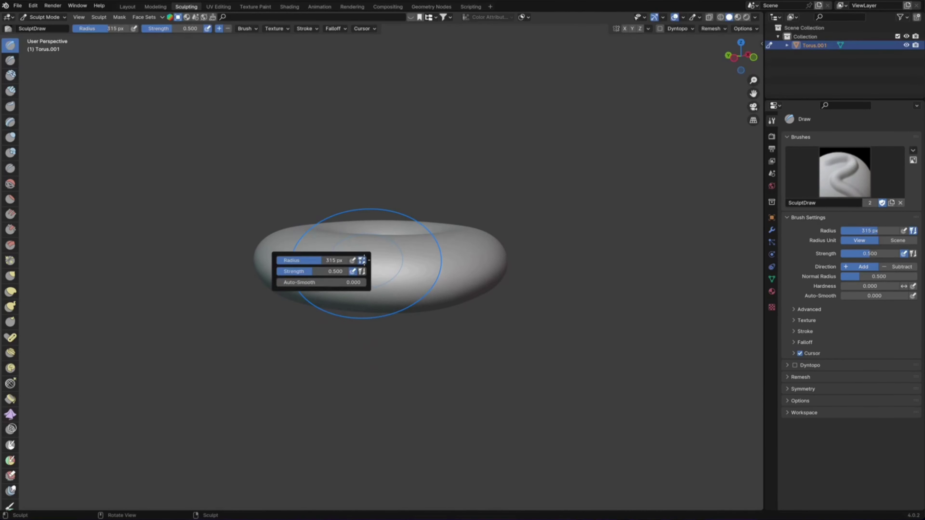
{"action": "left_click_drag", "start_coordinate": [304, 260], "coordinate": [291, 260]}
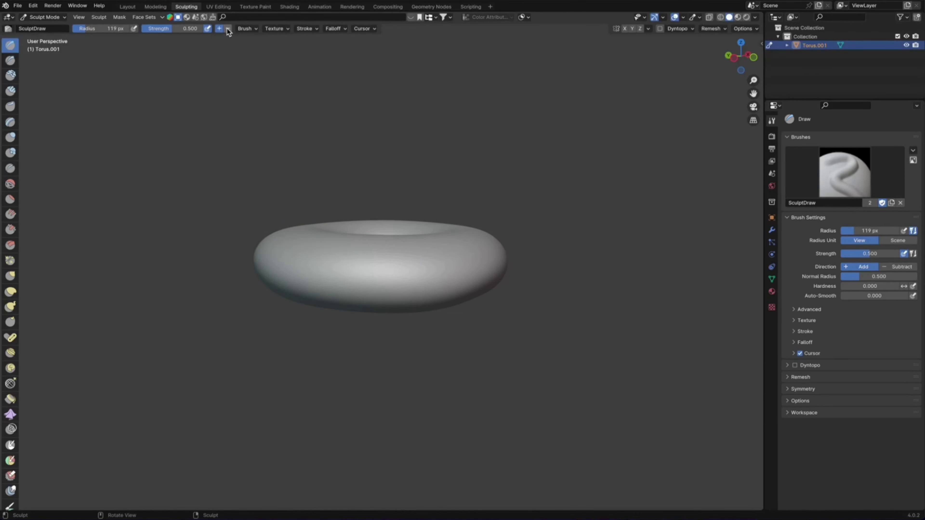
{"action": "left_click_drag", "start_coordinate": [311, 280], "coordinate": [488, 275]}
{"action": "key", "text": "ctrl+z"}
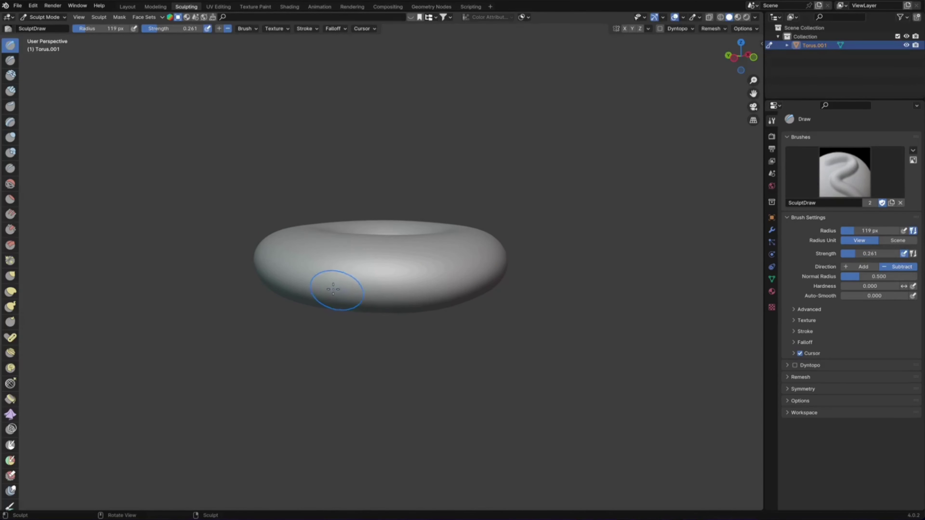
{"action": "left_click_drag", "start_coordinate": [317, 281], "coordinate": [438, 278]}
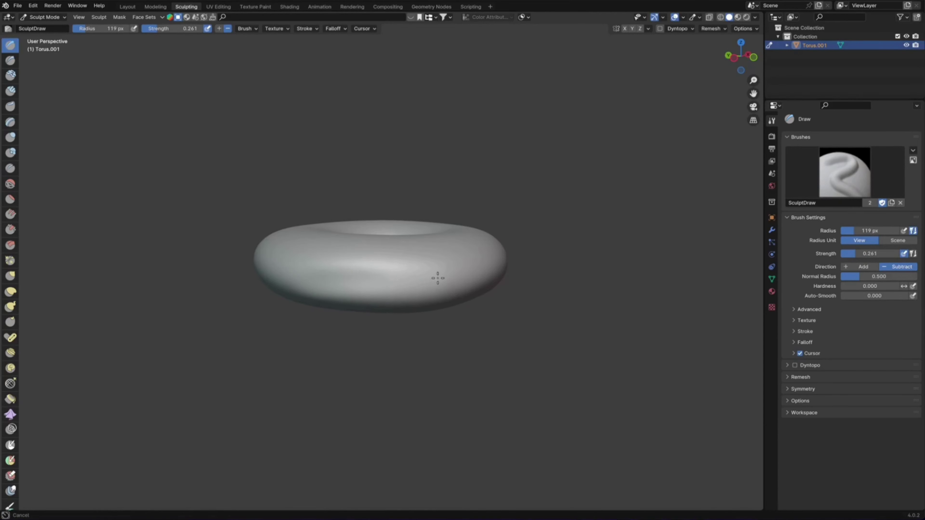
Carve shallow dents and a groove along the torus sides from several angles.
{"action": "middle_click_drag", "start_coordinate": [486, 266], "coordinate": [452, 277]}
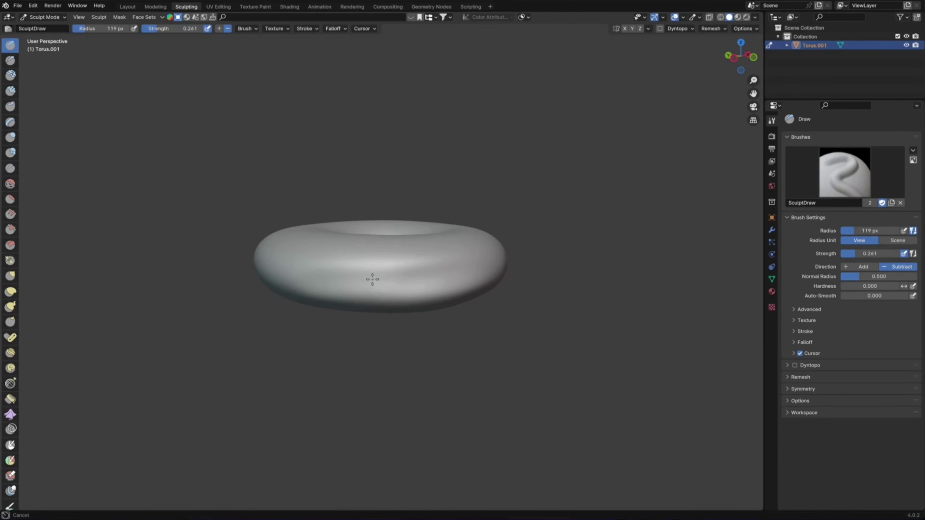
{"action": "mouse_move", "coordinate": [411, 279]}
{"action": "left_mouse_down"}
{"action": "mouse_move", "coordinate": [320, 275]}
{"action": "mouse_move", "coordinate": [418, 272]}
{"action": "left_mouse_up"}
{"action": "middle_click_drag", "start_coordinate": [342, 270], "coordinate": [385, 270]}
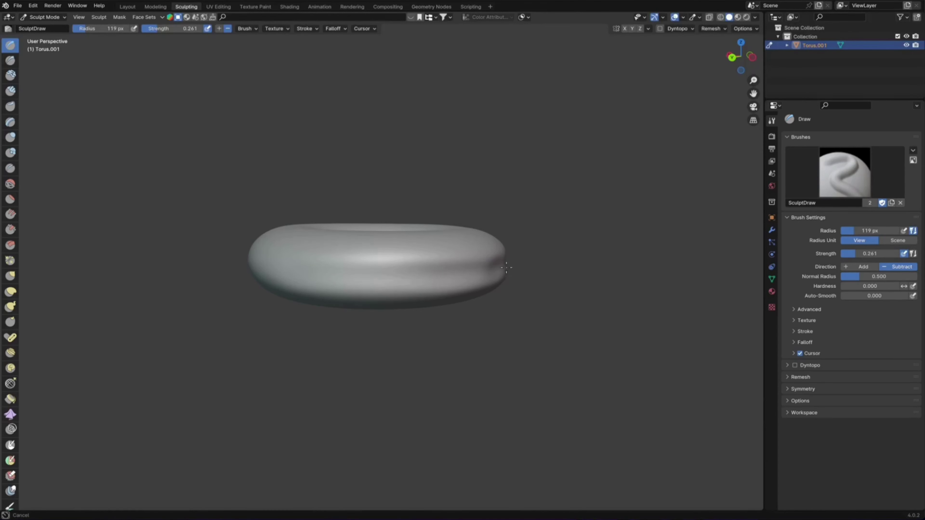
{"action": "middle_click_drag", "start_coordinate": [329, 280], "coordinate": [454, 272]}
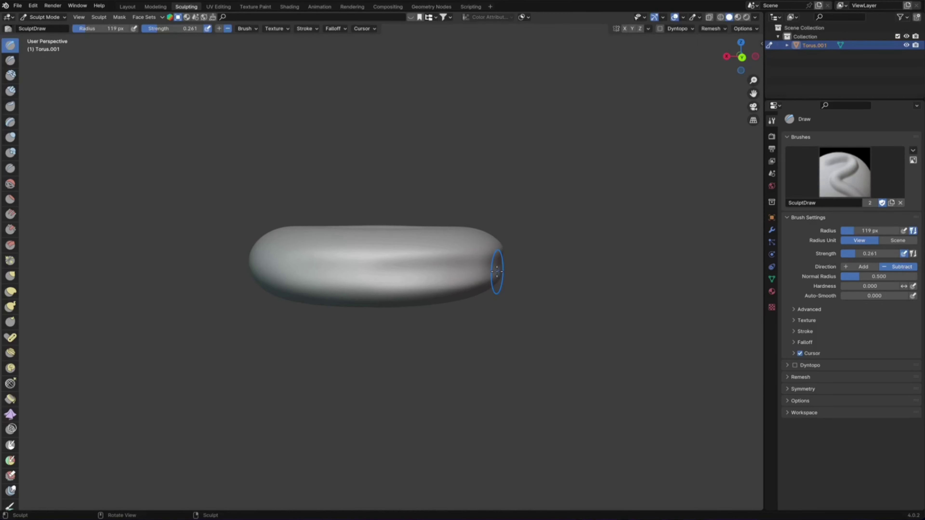
{"action": "middle_click_drag", "start_coordinate": [496, 271], "coordinate": [500, 274]}
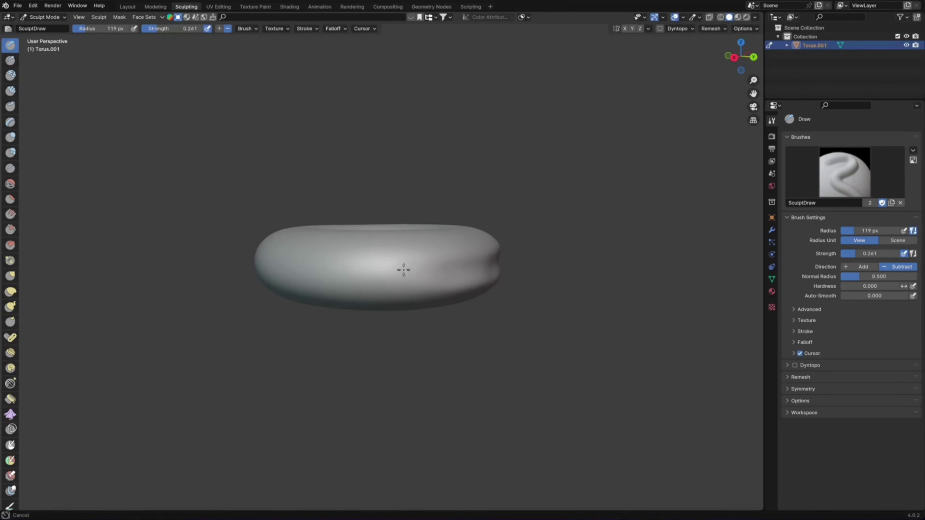
{"action": "mouse_move", "coordinate": [403, 270]}
{"action": "left_mouse_down"}
{"action": "mouse_move", "coordinate": [316, 270]}
{"action": "mouse_move", "coordinate": [397, 275]}
{"action": "left_mouse_up"}
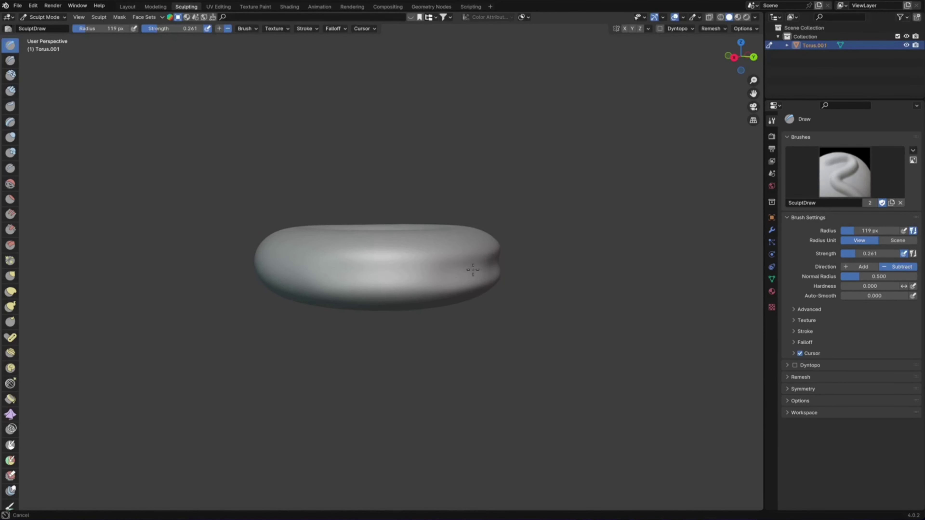
{"action": "middle_click_drag", "start_coordinate": [336, 271], "coordinate": [399, 270]}
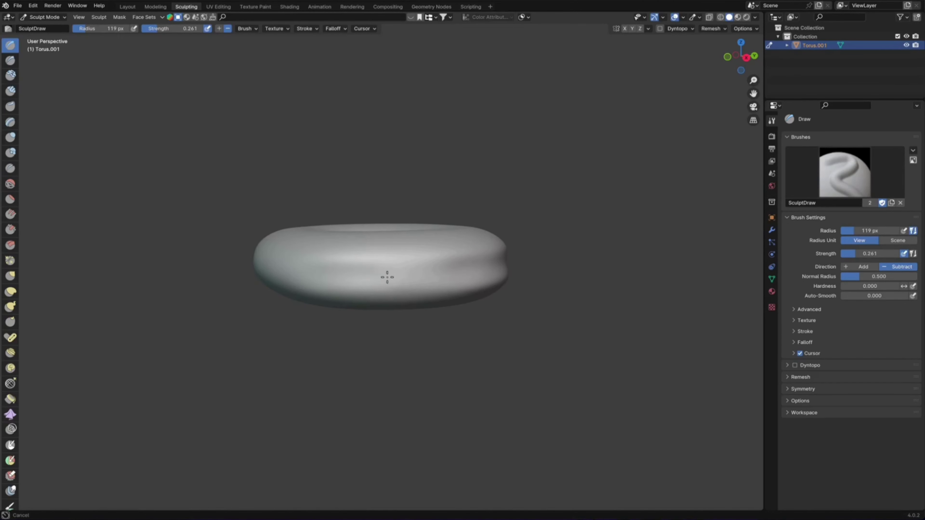
{"action": "left_click_drag", "start_coordinate": [470, 271], "coordinate": [292, 278]}
{"action": "middle_click_drag", "start_coordinate": [279, 271], "coordinate": [420, 268]}
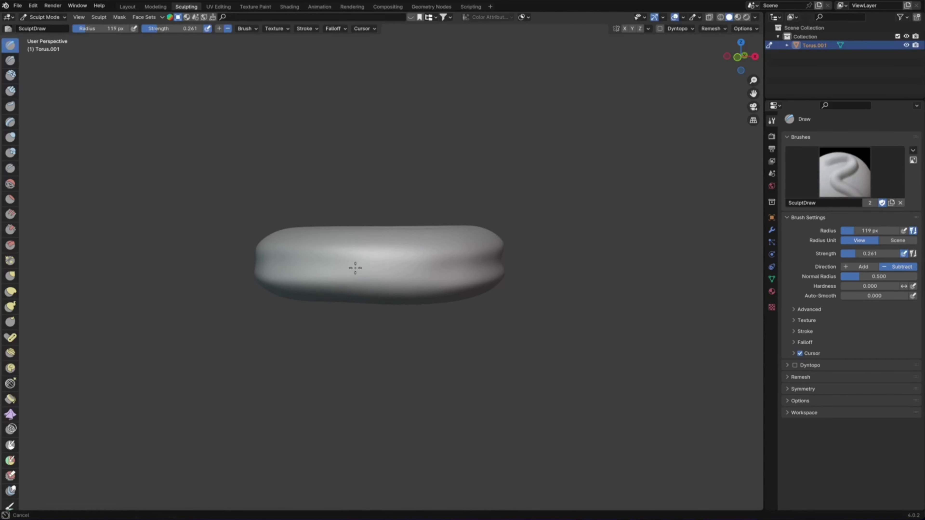
{"action": "middle_click_drag", "start_coordinate": [465, 266], "coordinate": [460, 297]}
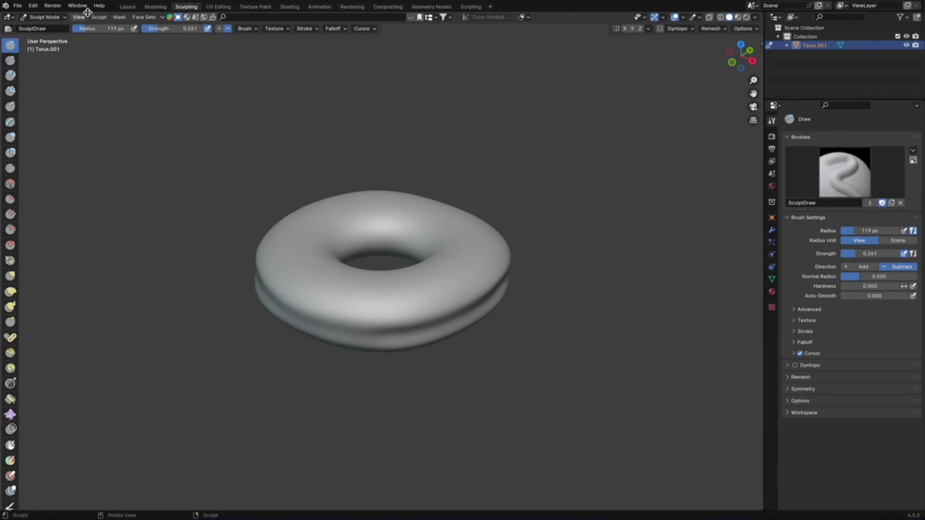
In Layout's side orthographic view, box-select the torus's upper half with X-ray on.
{"action": "left_click", "coordinate": [125, 6]}
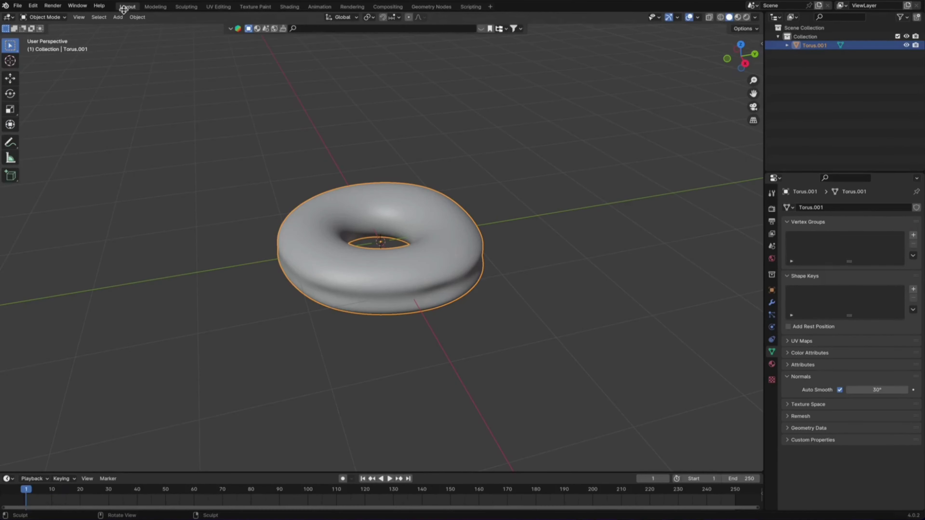
{"action": "middle_click_drag", "start_coordinate": [358, 218], "coordinate": [363, 190]}
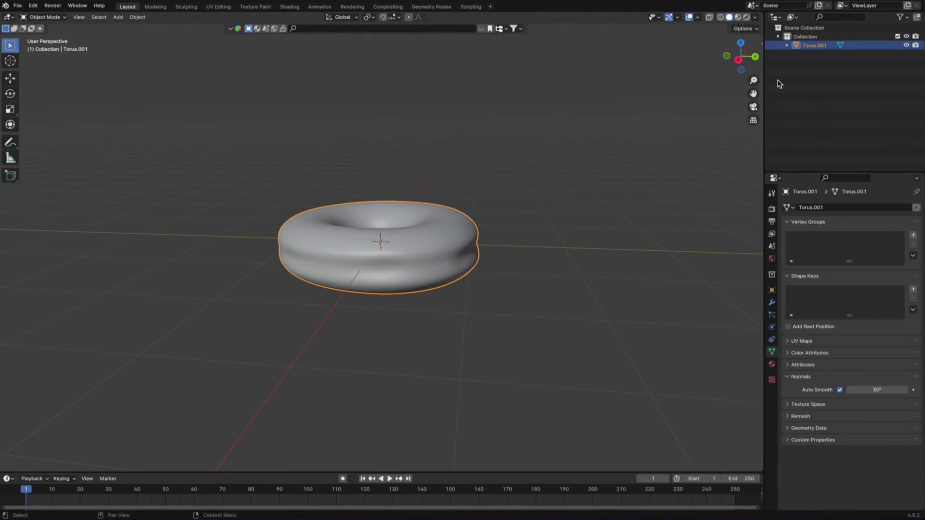
{"action": "left_click", "coordinate": [741, 64]}
{"action": "key", "text": "Tab"}
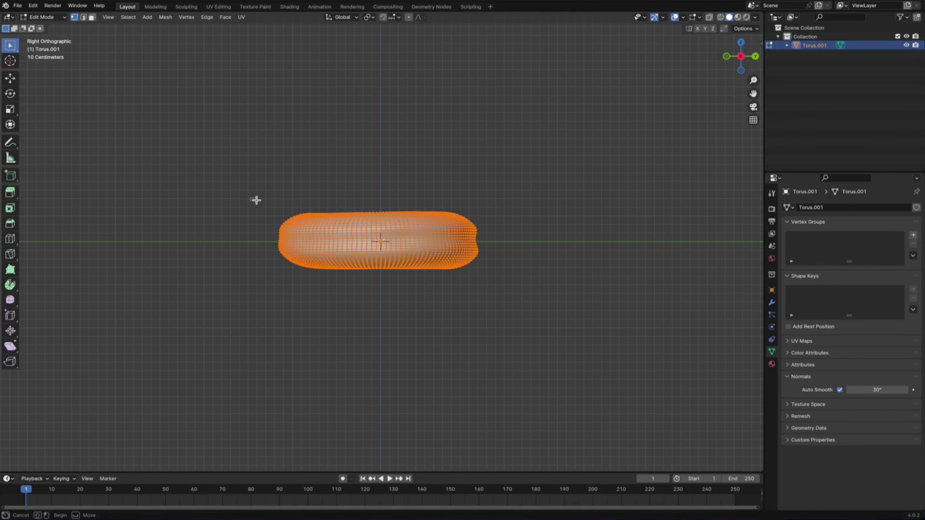
{"action": "left_click", "coordinate": [256, 200]}
{"action": "left_click", "coordinate": [709, 19]}
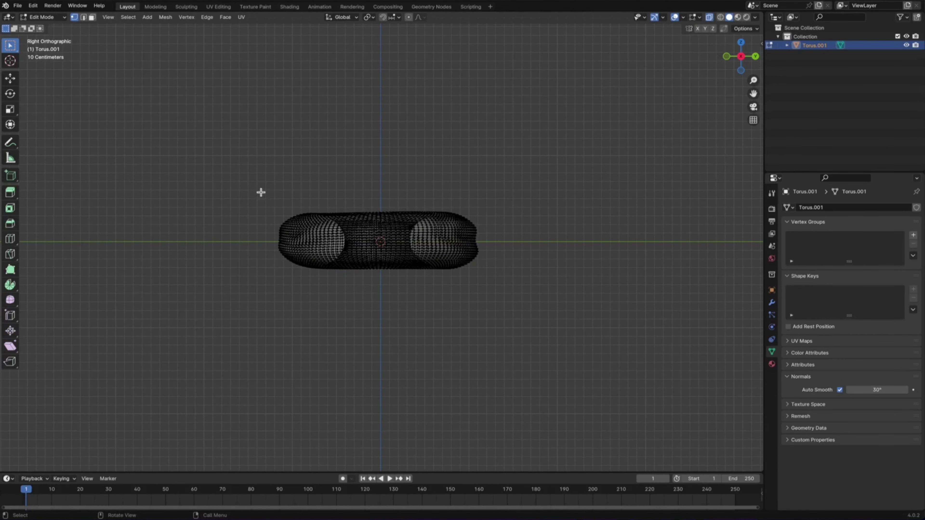
{"action": "left_click_drag", "start_coordinate": [261, 192], "coordinate": [484, 229]}
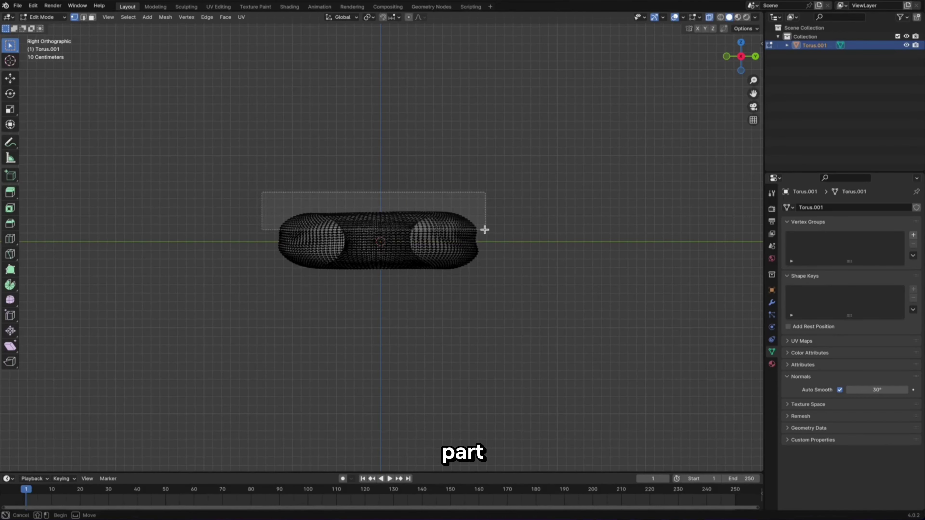
{"action": "middle_click_drag", "start_coordinate": [485, 229], "coordinate": [474, 229]}
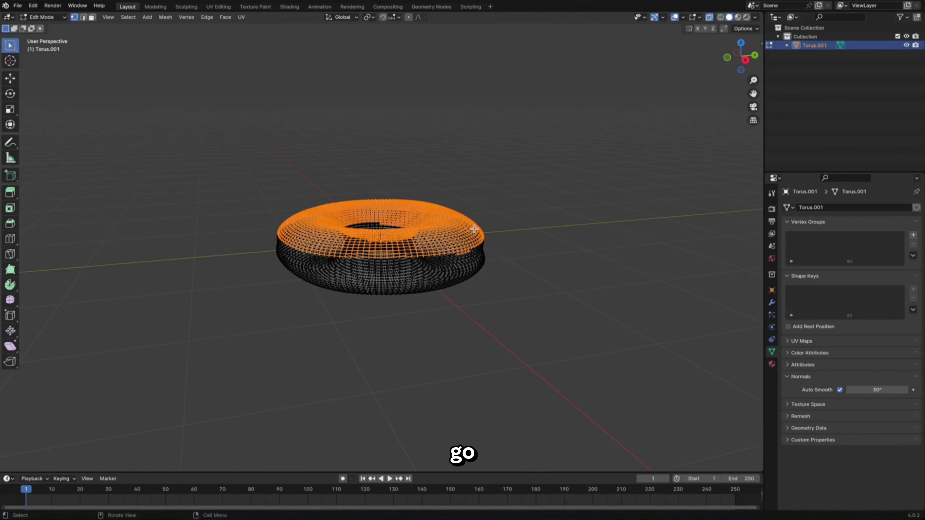
Lift the top half along Z and separate it into its own object.
{"action": "scroll", "coordinate": [474, 229], "scroll_direction": "up", "scroll_amount": 3}
{"action": "key", "text": "g"}
{"action": "key", "text": "z"}
{"action": "left_click", "coordinate": [454, 280]}
{"action": "key", "text": "p"}
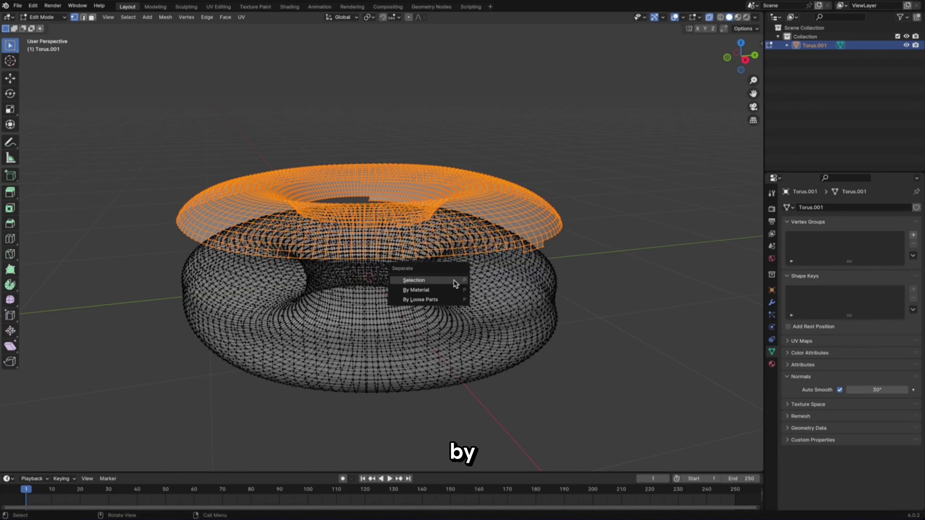
{"action": "left_click", "coordinate": [454, 280]}
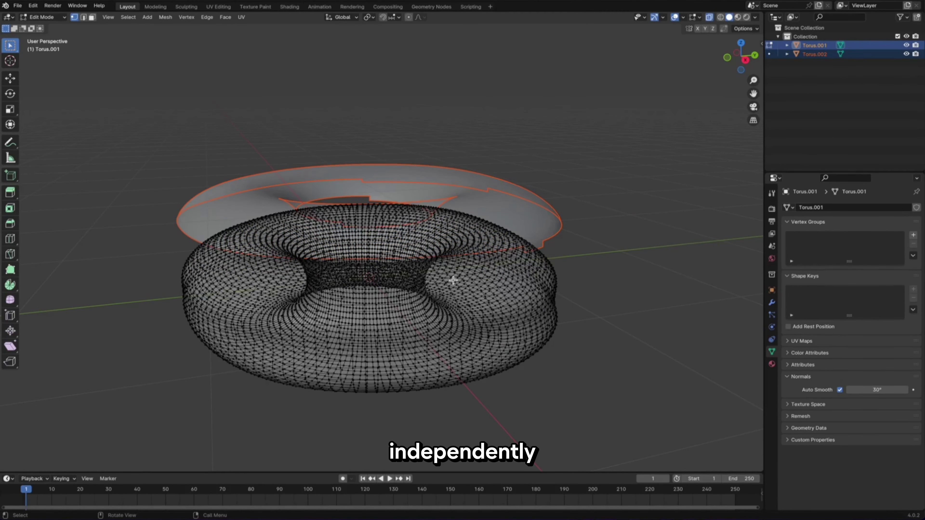
Turn X-ray off, select the separated Torus.002 and enter its Edit Mode.
{"action": "middle_click_drag", "start_coordinate": [454, 279], "coordinate": [551, 206]}
{"action": "left_click", "coordinate": [710, 19]}
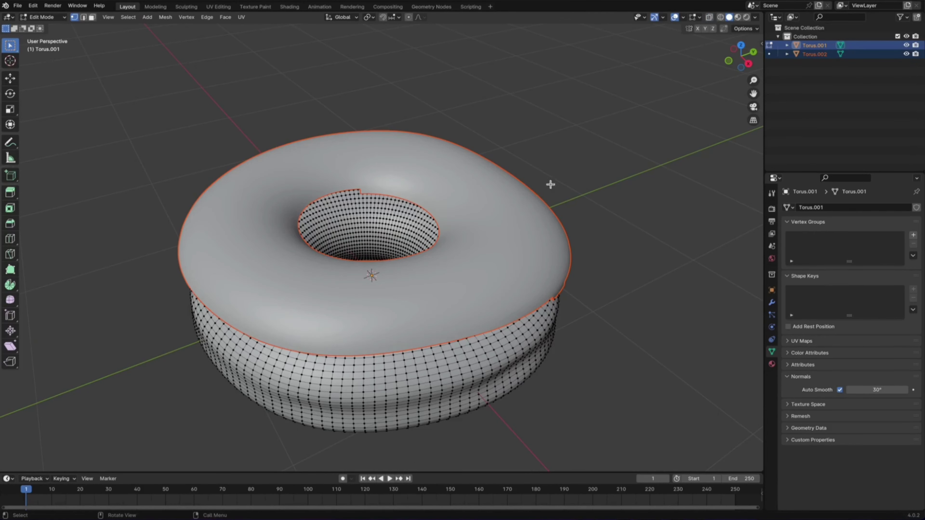
{"action": "left_click", "coordinate": [508, 216]}
{"action": "key", "text": "Tab"}
{"action": "mouse_move", "coordinate": [448, 333]}
{"action": "middle_mouse_down"}
{"action": "mouse_move", "coordinate": [446, 306]}
{"action": "mouse_move", "coordinate": [417, 307]}
{"action": "middle_mouse_up"}
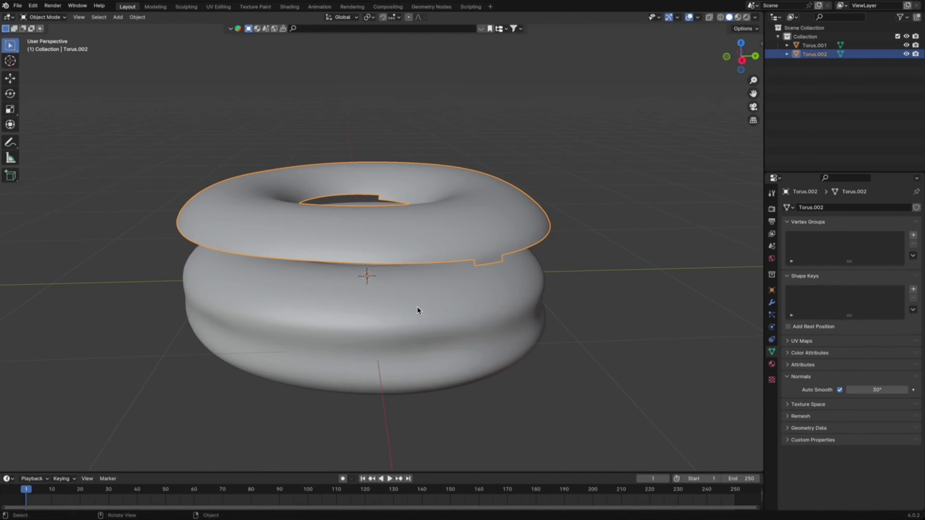
{"action": "key", "text": "Tab"}
{"action": "scroll", "coordinate": [526, 264], "scroll_direction": "up", "scroll_amount": 1}
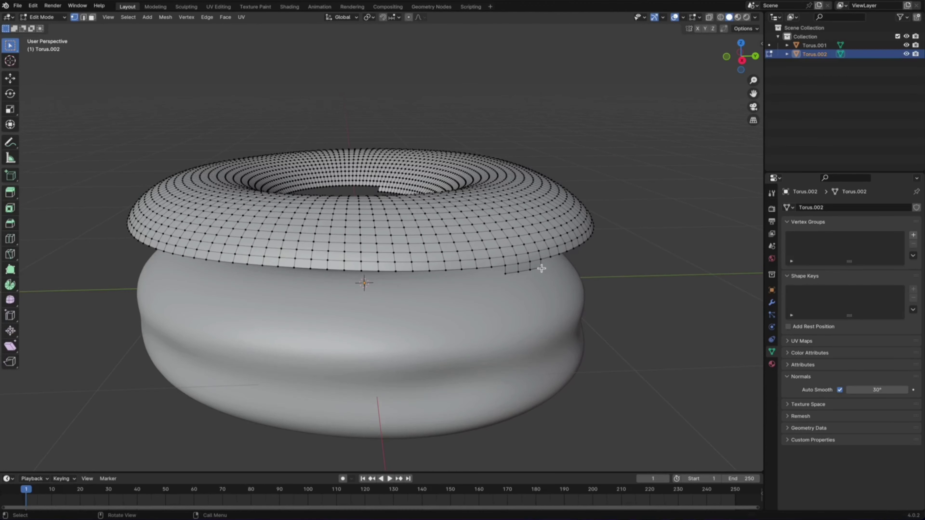
Inspect the icing's edge loops from several angles in Edit Mode.
{"action": "right_click", "coordinate": [511, 274]}
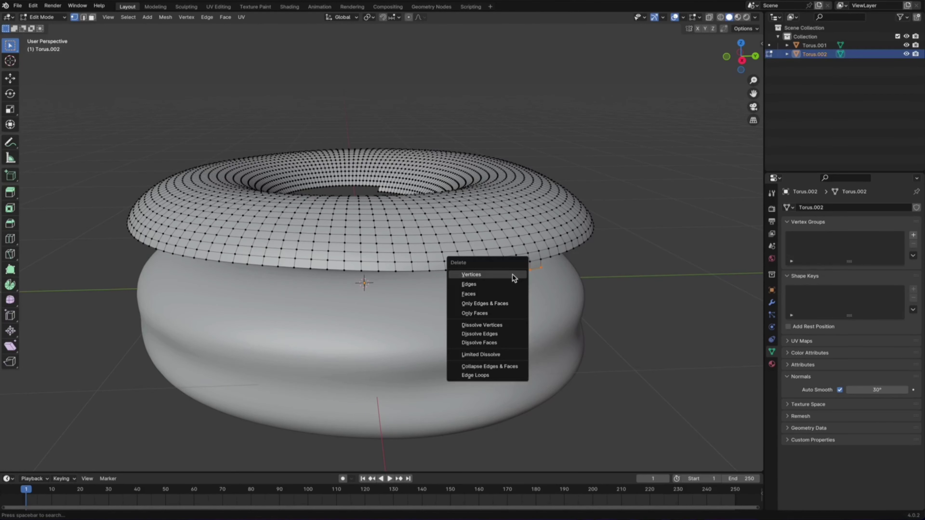
{"action": "mouse_move", "coordinate": [512, 273]}
{"action": "middle_mouse_down"}
{"action": "mouse_move", "coordinate": [479, 283]}
{"action": "mouse_move", "coordinate": [481, 229]}
{"action": "middle_mouse_up"}
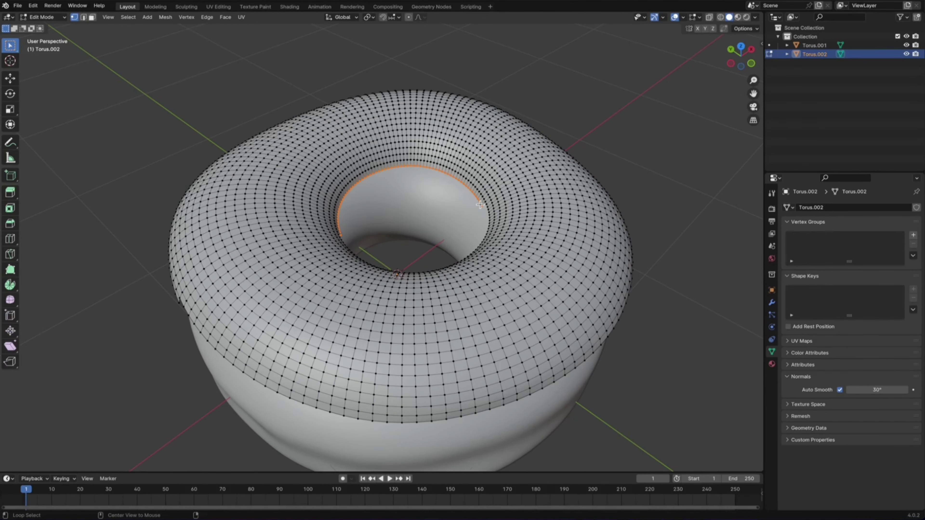
{"action": "mouse_move", "coordinate": [476, 211]}
{"action": "middle_mouse_down"}
{"action": "mouse_move", "coordinate": [427, 202]}
{"action": "mouse_move", "coordinate": [469, 184]}
{"action": "mouse_move", "coordinate": [568, 174]}
{"action": "mouse_move", "coordinate": [461, 217]}
{"action": "middle_mouse_up"}
{"action": "right_click", "coordinate": [428, 202]}
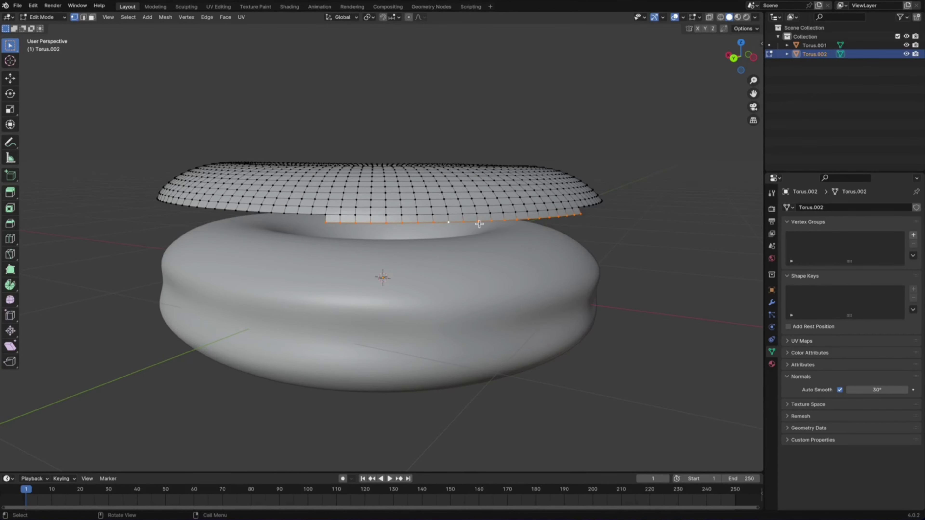
{"action": "mouse_move", "coordinate": [478, 224]}
{"action": "middle_mouse_down"}
{"action": "mouse_move", "coordinate": [485, 202]}
{"action": "mouse_move", "coordinate": [509, 241]}
{"action": "mouse_move", "coordinate": [485, 227]}
{"action": "middle_mouse_up"}
Return to Object Mode, select the icing and cancel a trial move.
{"action": "key", "text": "Tab"}
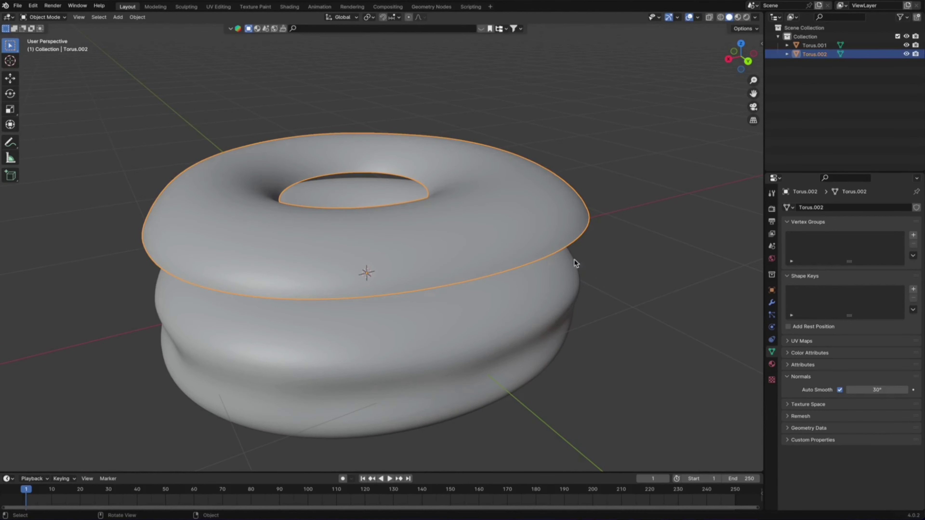
{"action": "left_click", "coordinate": [603, 275]}
{"action": "scroll", "coordinate": [527, 250], "scroll_direction": "down", "scroll_amount": 5}
{"action": "middle_click_drag", "start_coordinate": [526, 250], "coordinate": [423, 228]}
{"action": "left_click", "coordinate": [420, 226]}
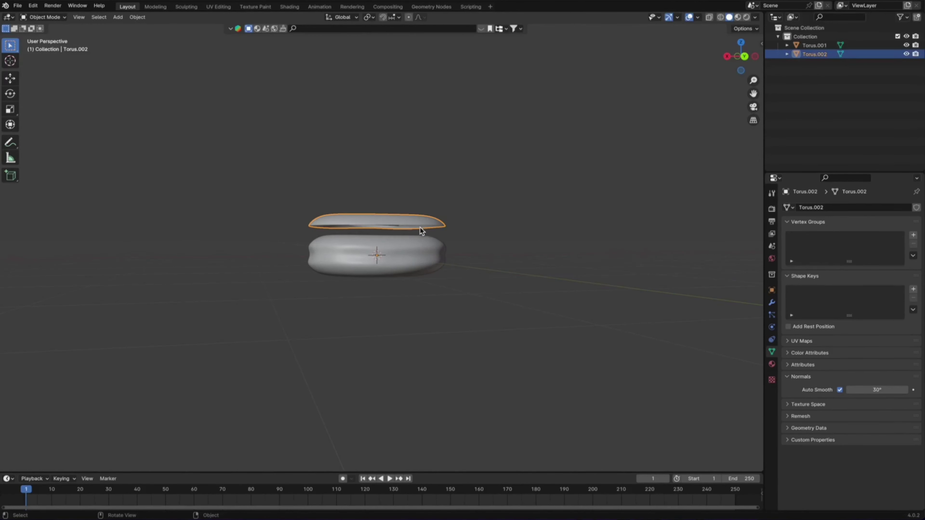
{"action": "key", "text": "g"}
{"action": "right_click", "coordinate": [430, 189]}
{"action": "mouse_move", "coordinate": [430, 189]}
{"action": "middle_mouse_down"}
{"action": "mouse_move", "coordinate": [442, 221]}
{"action": "mouse_move", "coordinate": [427, 233]}
{"action": "middle_mouse_up"}
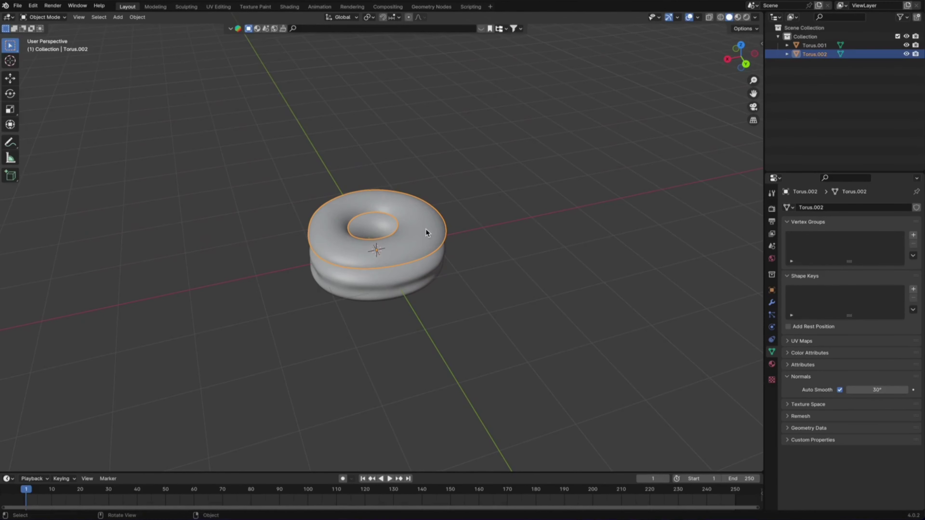
From the back orthographic view, lower the icing along Z onto the donut base.
{"action": "left_click", "coordinate": [746, 65]}
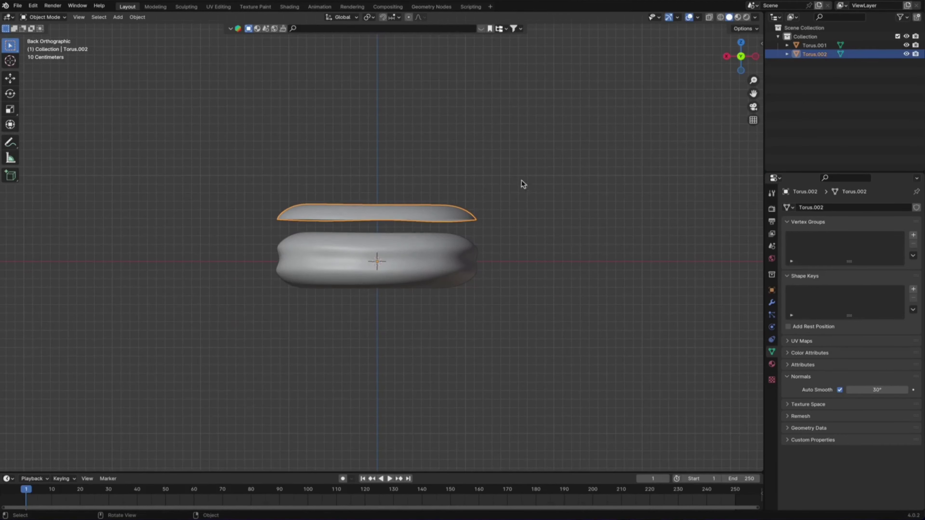
{"action": "key", "text": "g"}
{"action": "key", "text": "z"}
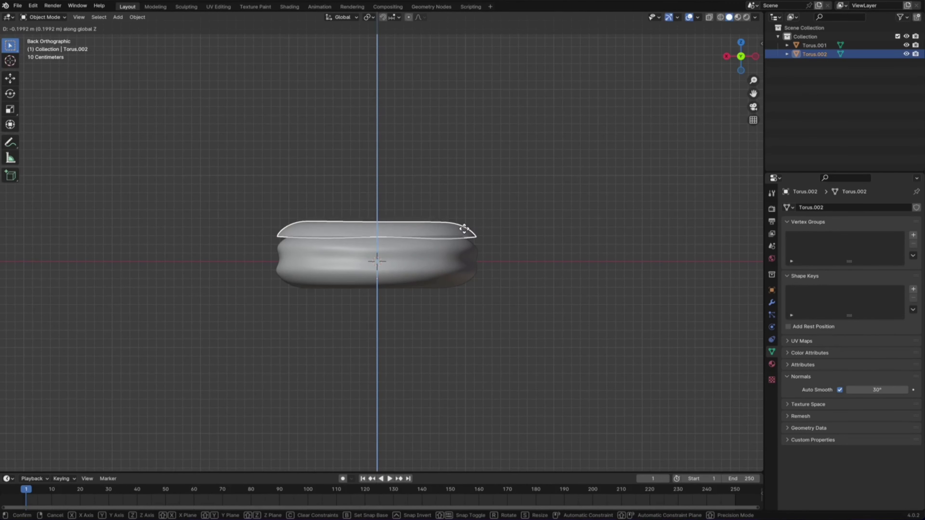
{"action": "left_click", "coordinate": [464, 232]}
{"action": "scroll", "coordinate": [470, 211], "scroll_direction": "up", "scroll_amount": 3}
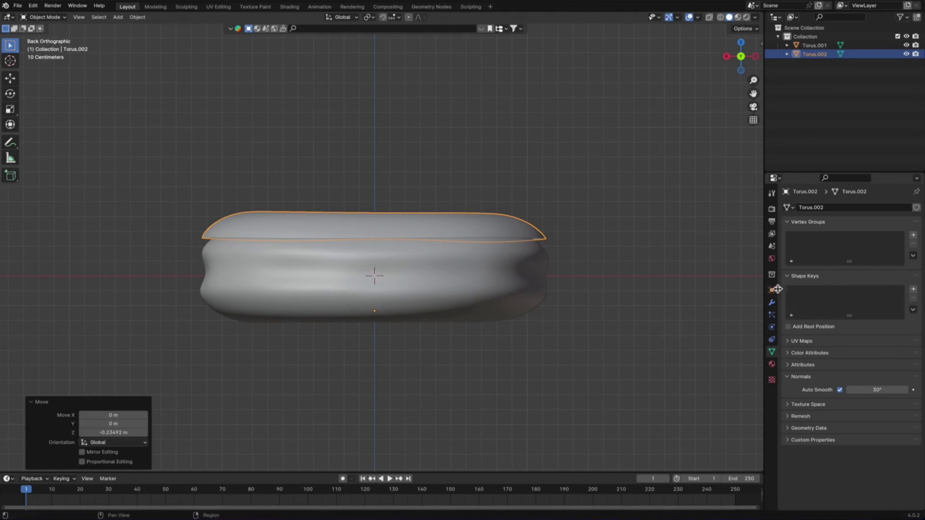
Give the icing a thicker Solidify shell and apply the modifier.
{"action": "left_click", "coordinate": [771, 301]}
{"action": "left_click", "coordinate": [806, 209]}
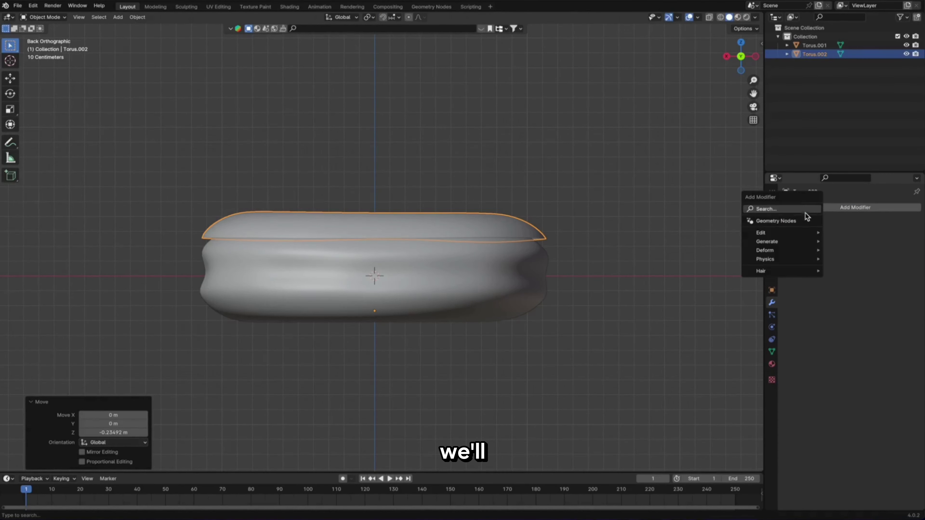
{"action": "mouse_move", "coordinate": [770, 241]}
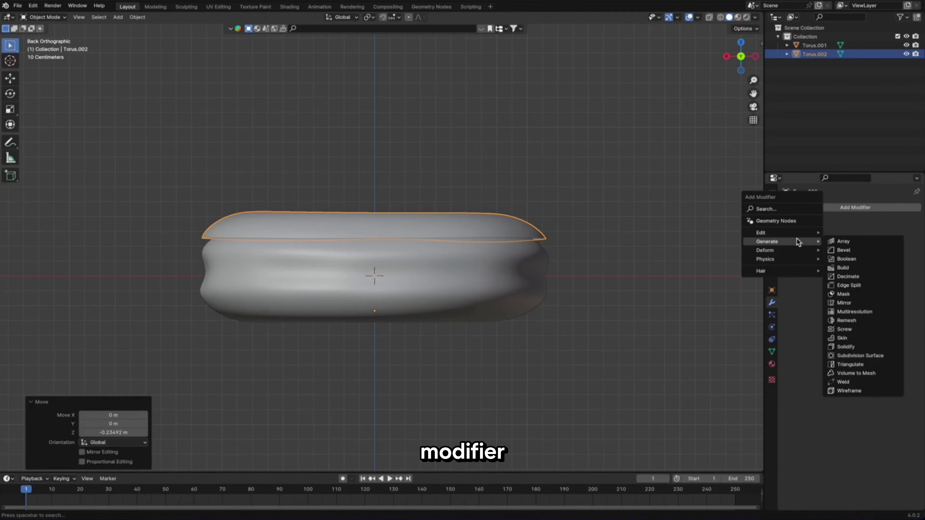
{"action": "left_click", "coordinate": [848, 346]}
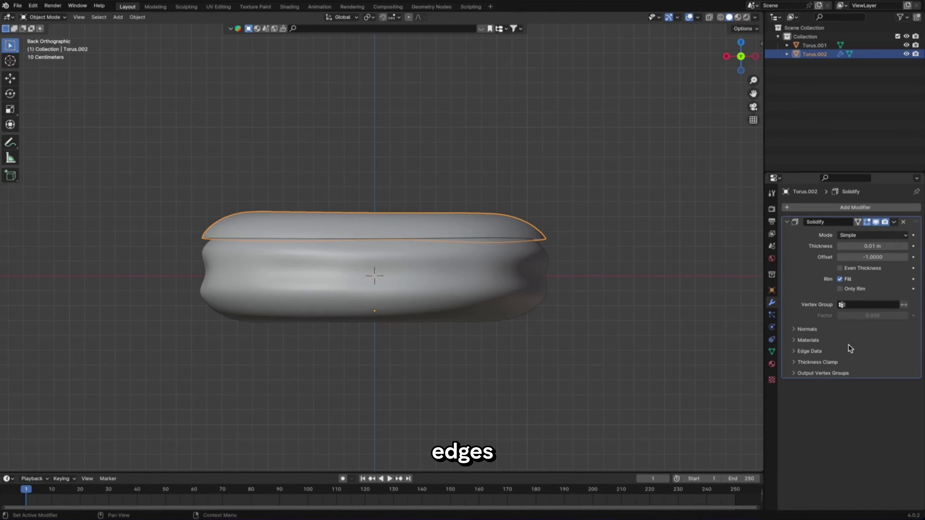
{"action": "scroll", "coordinate": [609, 283], "scroll_direction": "up", "scroll_amount": 5}
{"action": "mouse_move", "coordinate": [609, 282]}
{"action": "middle_mouse_down"}
{"action": "mouse_move", "coordinate": [600, 275]}
{"action": "mouse_move", "coordinate": [621, 272]}
{"action": "mouse_move", "coordinate": [560, 264]}
{"action": "middle_mouse_up"}
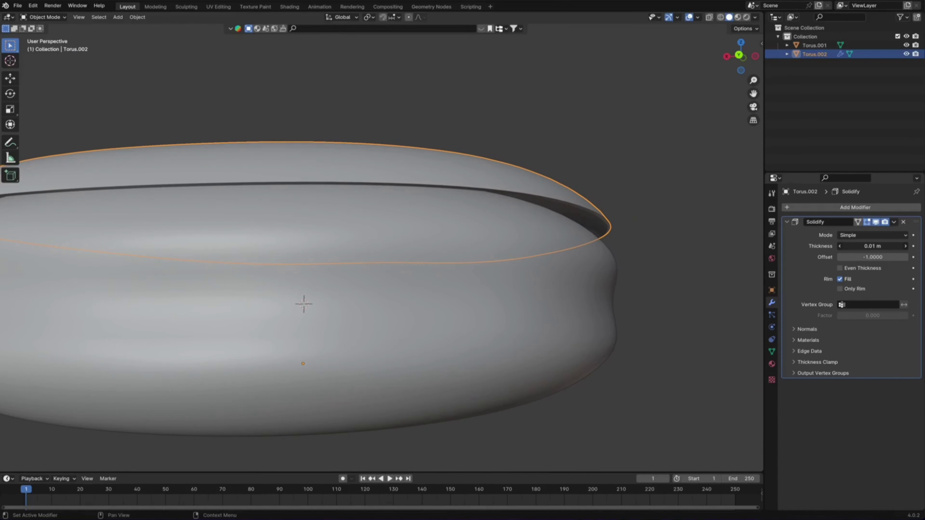
{"action": "mouse_move", "coordinate": [872, 246]}
{"action": "left_mouse_down"}
{"action": "mouse_move", "coordinate": [888, 246]}
{"action": "mouse_move", "coordinate": [879, 246]}
{"action": "left_mouse_up"}
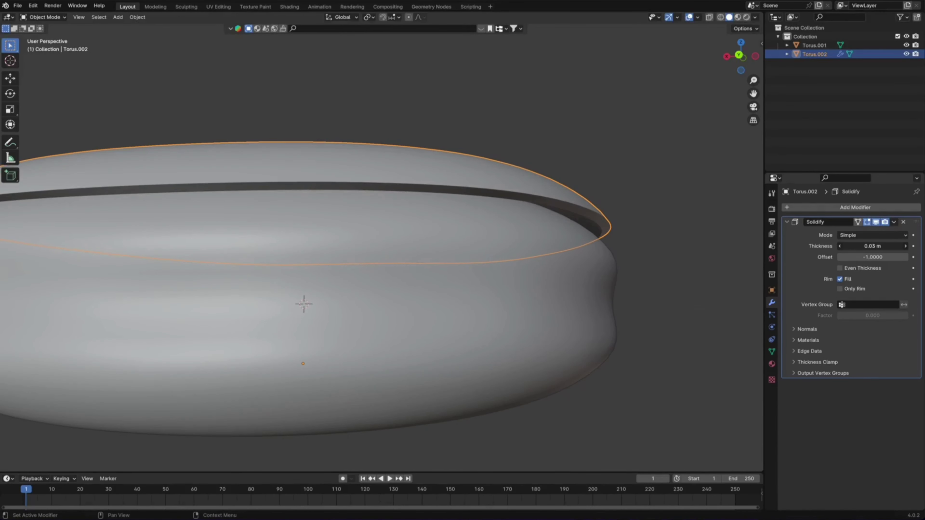
{"action": "left_click", "coordinate": [895, 223]}
{"action": "left_click", "coordinate": [874, 231]}
{"action": "middle_click_drag", "start_coordinate": [661, 215], "coordinate": [665, 237]}
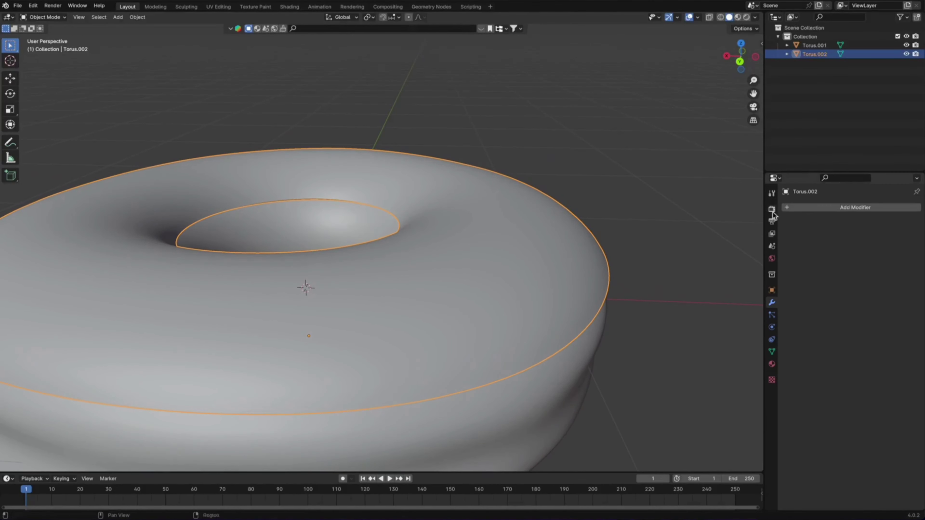
Add a Subdivision Surface modifier at level 1 for viewport and render.
{"action": "left_click", "coordinate": [792, 208]}
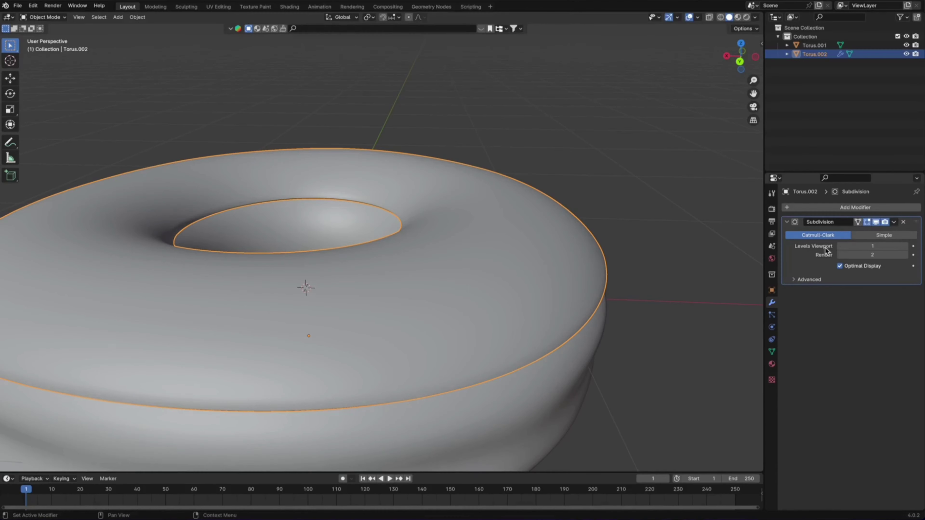
{"action": "middle_click_drag", "start_coordinate": [557, 235], "coordinate": [331, 56]}
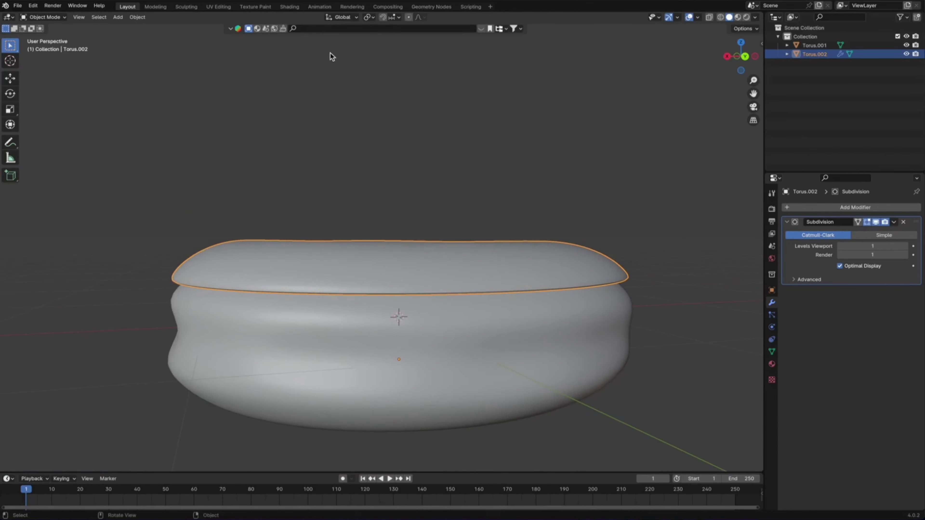
{"action": "left_click", "coordinate": [197, 10]}
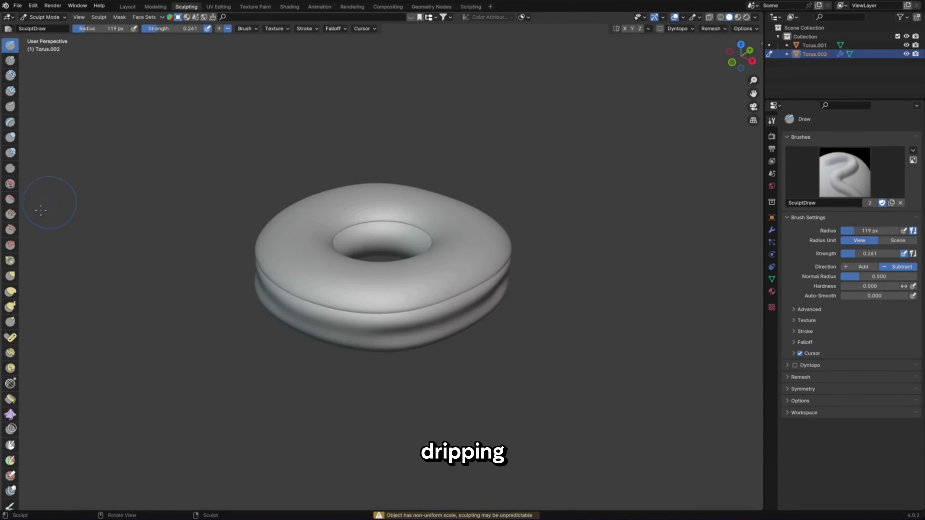
From the top view, pick the Elastic Deform brush at 219 px radius.
{"action": "left_click", "coordinate": [741, 45]}
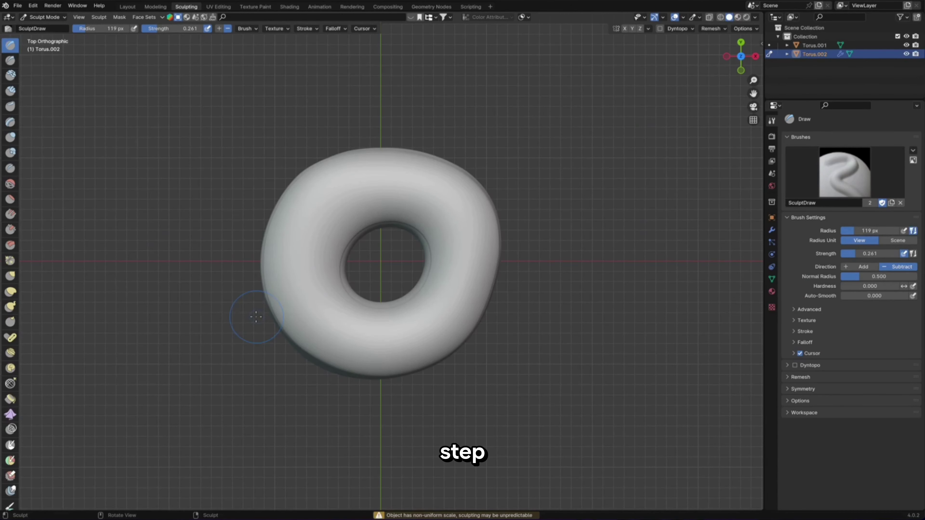
{"action": "left_click", "coordinate": [10, 291]}
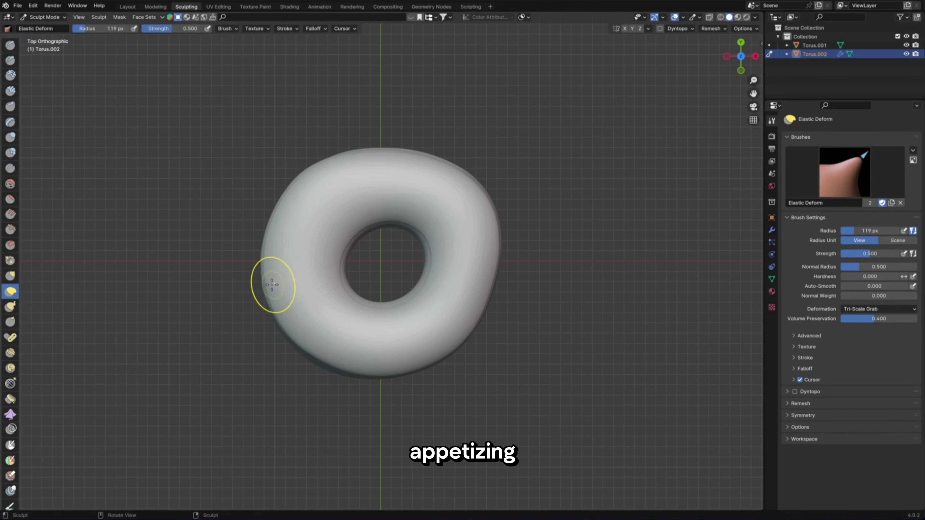
{"action": "right_click", "coordinate": [272, 284]}
{"action": "mouse_move", "coordinate": [257, 284]}
{"action": "left_mouse_down"}
{"action": "mouse_move", "coordinate": [276, 284]}
{"action": "mouse_move", "coordinate": [283, 266]}
{"action": "left_mouse_up"}
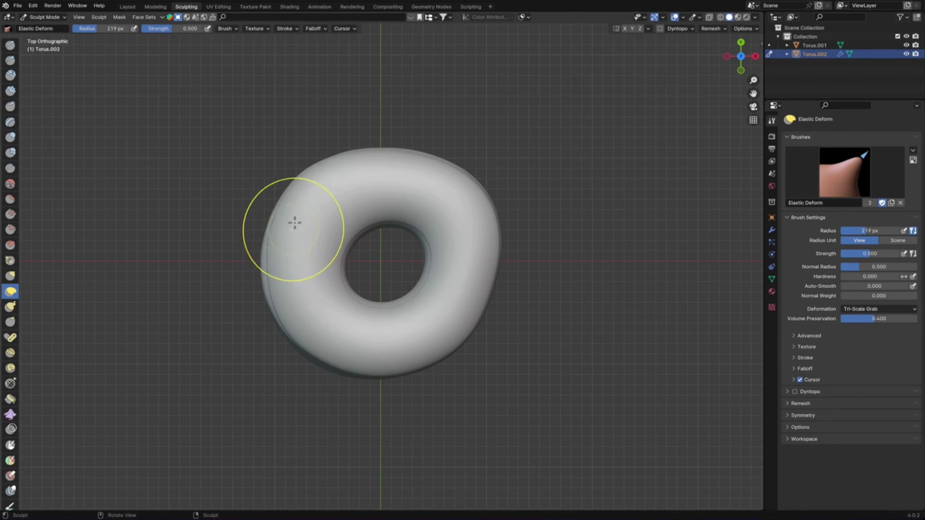
Push the icing's outer edges into bulges, then reshape the hole rim at 150 px.
{"action": "left_click_drag", "start_coordinate": [297, 216], "coordinate": [355, 177]}
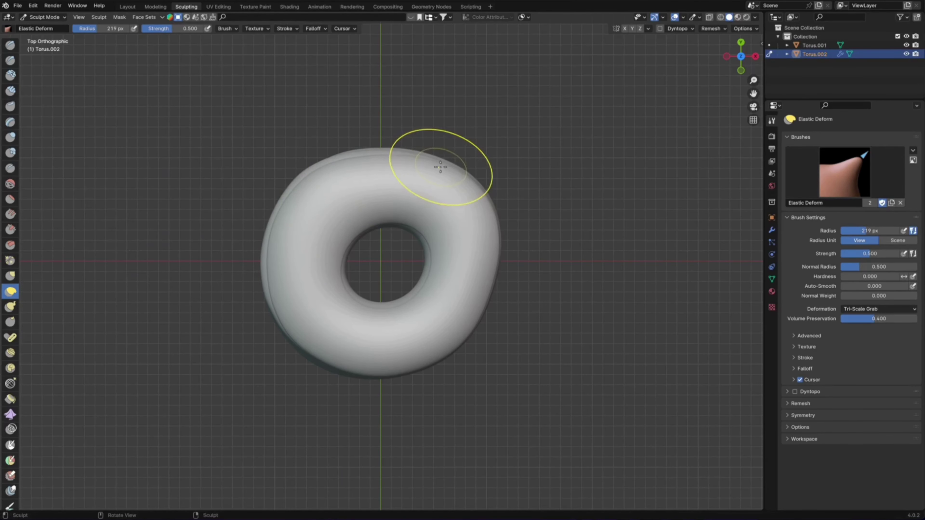
{"action": "mouse_move", "coordinate": [433, 165]}
{"action": "left_mouse_down"}
{"action": "mouse_move", "coordinate": [479, 208]}
{"action": "mouse_move", "coordinate": [491, 242]}
{"action": "left_mouse_up"}
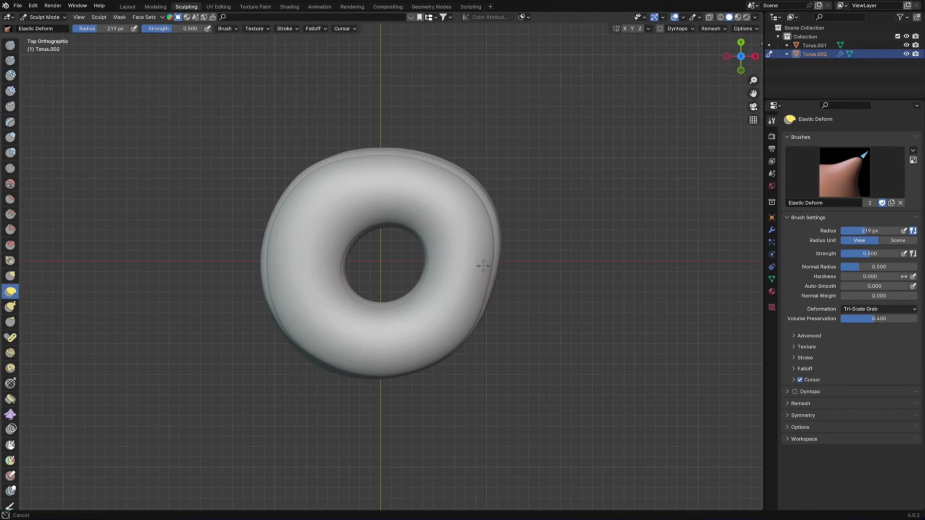
{"action": "mouse_move", "coordinate": [473, 298]}
{"action": "left_mouse_down"}
{"action": "mouse_move", "coordinate": [462, 330]}
{"action": "mouse_move", "coordinate": [340, 368]}
{"action": "mouse_move", "coordinate": [296, 324]}
{"action": "mouse_move", "coordinate": [335, 287]}
{"action": "left_mouse_up"}
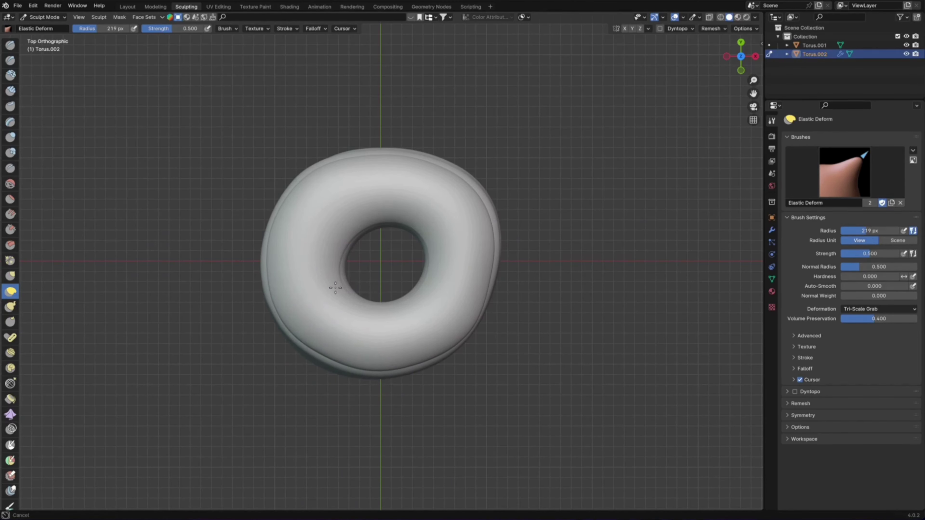
{"action": "mouse_move", "coordinate": [349, 244]}
{"action": "left_mouse_down"}
{"action": "mouse_move", "coordinate": [382, 248]}
{"action": "mouse_move", "coordinate": [419, 227]}
{"action": "mouse_move", "coordinate": [378, 258]}
{"action": "left_mouse_up"}
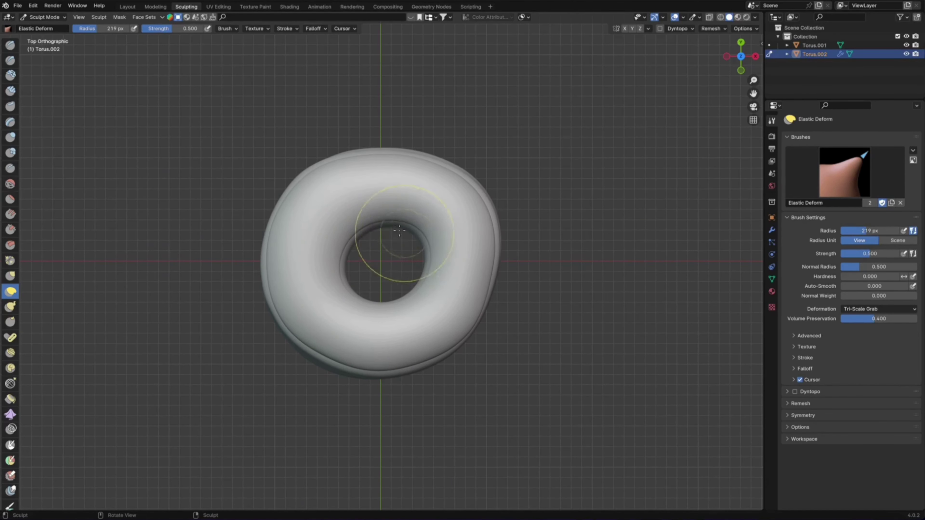
{"action": "right_click", "coordinate": [295, 247]}
{"action": "left_click_drag", "start_coordinate": [309, 250], "coordinate": [288, 250]}
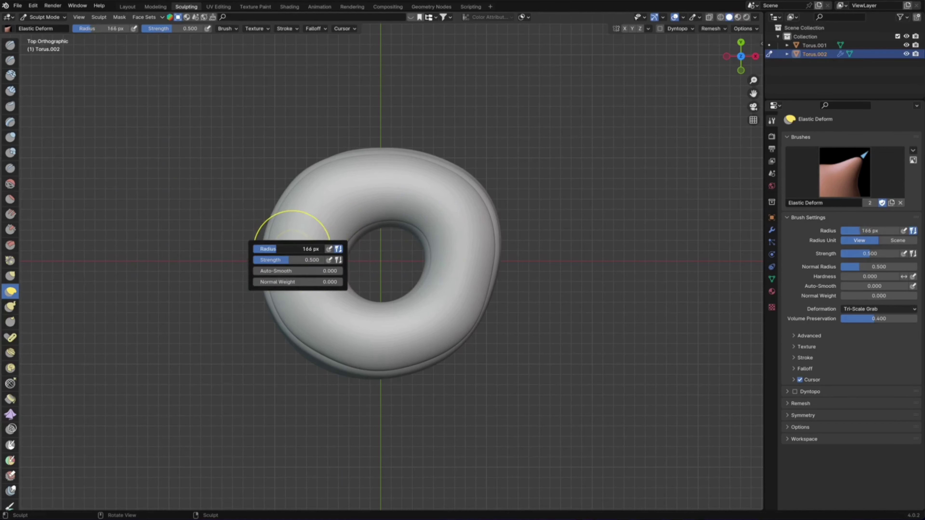
{"action": "left_click_drag", "start_coordinate": [373, 248], "coordinate": [344, 229]}
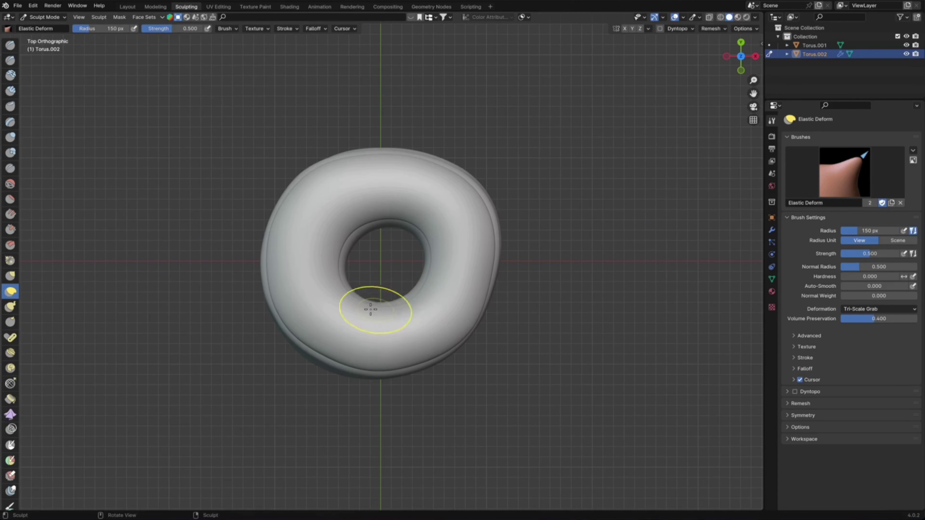
{"action": "middle_click_drag", "start_coordinate": [359, 308], "coordinate": [503, 231]}
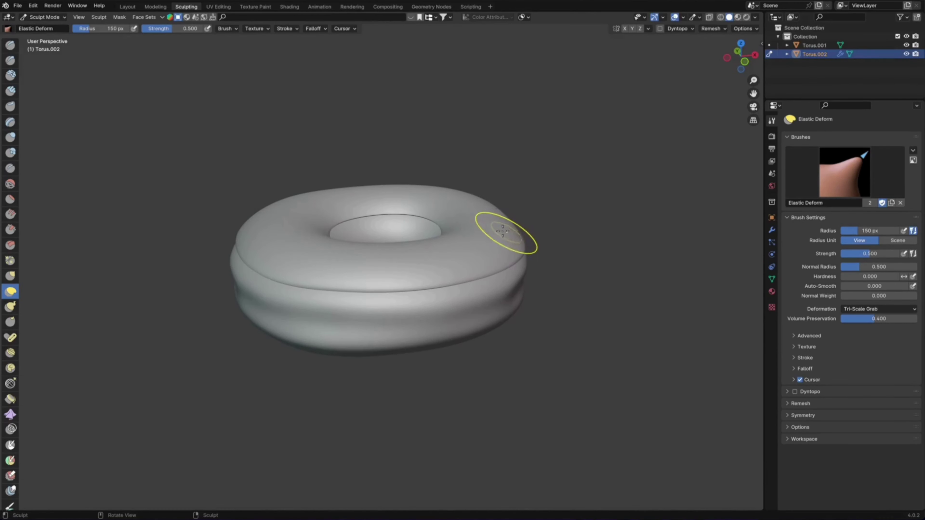
Elastic-deform the icing's top, outer rim and right side into uneven bumps.
{"action": "left_click_drag", "start_coordinate": [474, 238], "coordinate": [398, 257]}
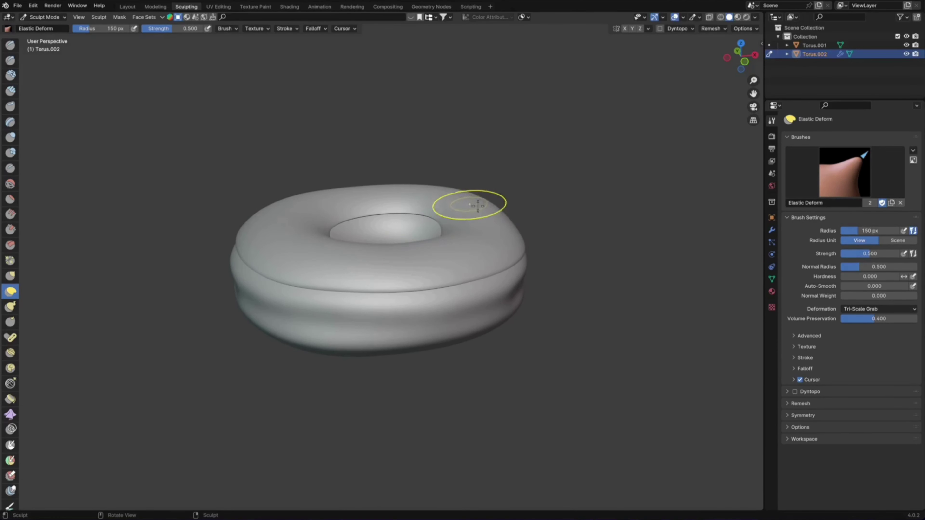
{"action": "mouse_move", "coordinate": [478, 206]}
{"action": "left_mouse_down"}
{"action": "mouse_move", "coordinate": [471, 202]}
{"action": "mouse_move", "coordinate": [511, 245]}
{"action": "mouse_move", "coordinate": [522, 220]}
{"action": "left_mouse_up"}
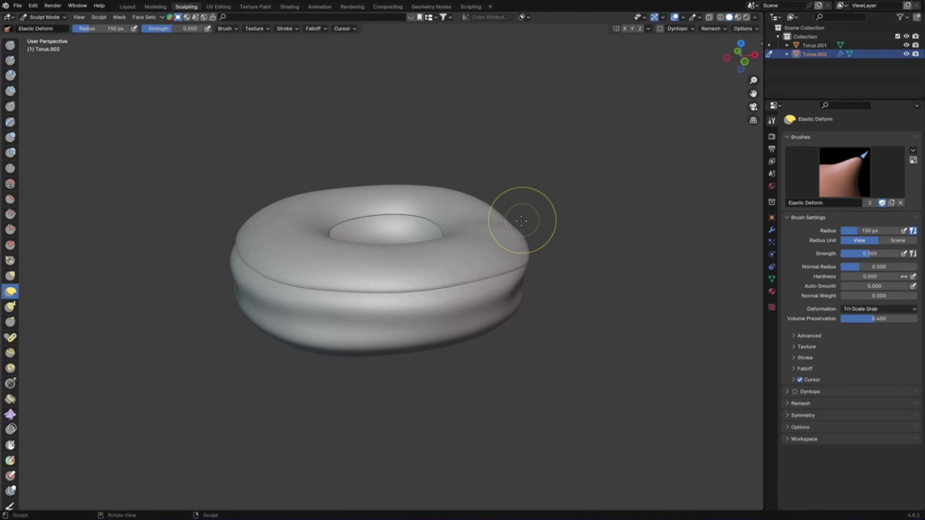
{"action": "mouse_move", "coordinate": [522, 221]}
{"action": "middle_mouse_down"}
{"action": "mouse_move", "coordinate": [488, 243]}
{"action": "mouse_move", "coordinate": [506, 238]}
{"action": "middle_mouse_up"}
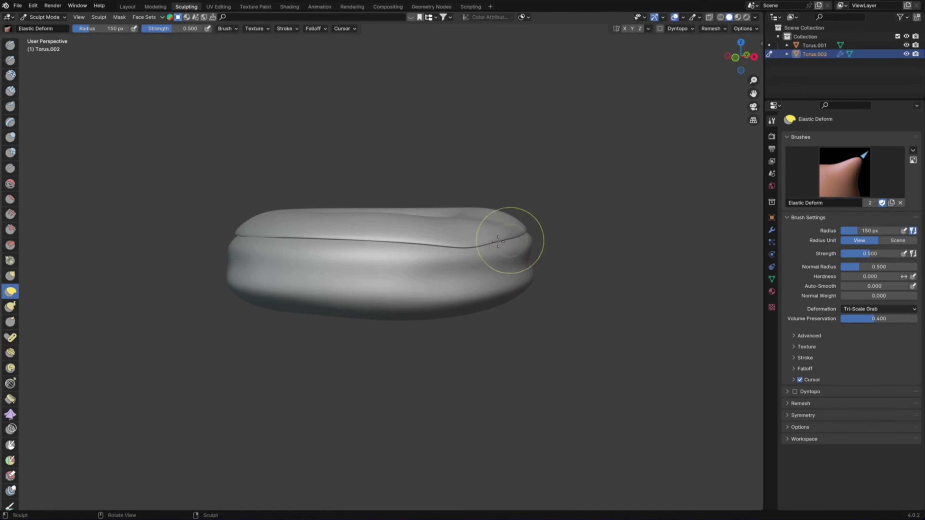
{"action": "left_click_drag", "start_coordinate": [506, 237], "coordinate": [472, 295]}
{"action": "left_click_drag", "start_coordinate": [473, 236], "coordinate": [462, 247]}
{"action": "middle_click_drag", "start_coordinate": [463, 247], "coordinate": [371, 254]}
{"action": "mouse_move", "coordinate": [371, 254]}
{"action": "left_mouse_down"}
{"action": "mouse_move", "coordinate": [345, 293]}
{"action": "mouse_move", "coordinate": [367, 242]}
{"action": "left_mouse_up"}
{"action": "middle_click_drag", "start_coordinate": [363, 221], "coordinate": [292, 261]}
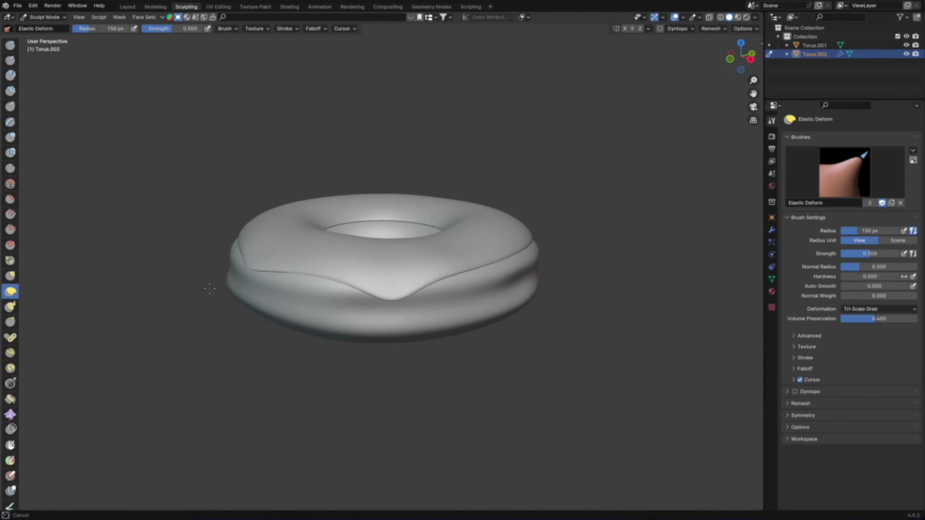
Nudge the icing surface out of shape and pull its edge down into a drip.
{"action": "left_click_drag", "start_coordinate": [265, 290], "coordinate": [314, 268]}
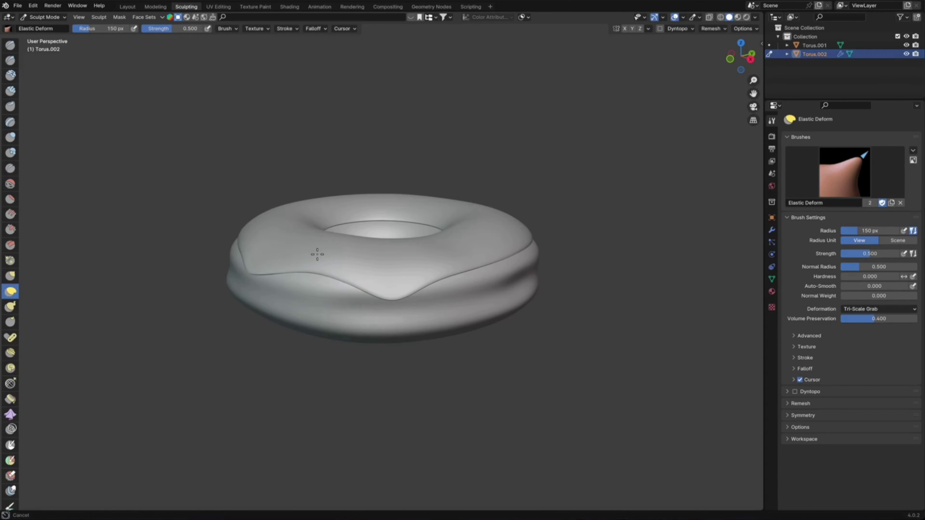
{"action": "middle_click_drag", "start_coordinate": [317, 254], "coordinate": [355, 270]}
{"action": "left_click_drag", "start_coordinate": [355, 271], "coordinate": [312, 291]}
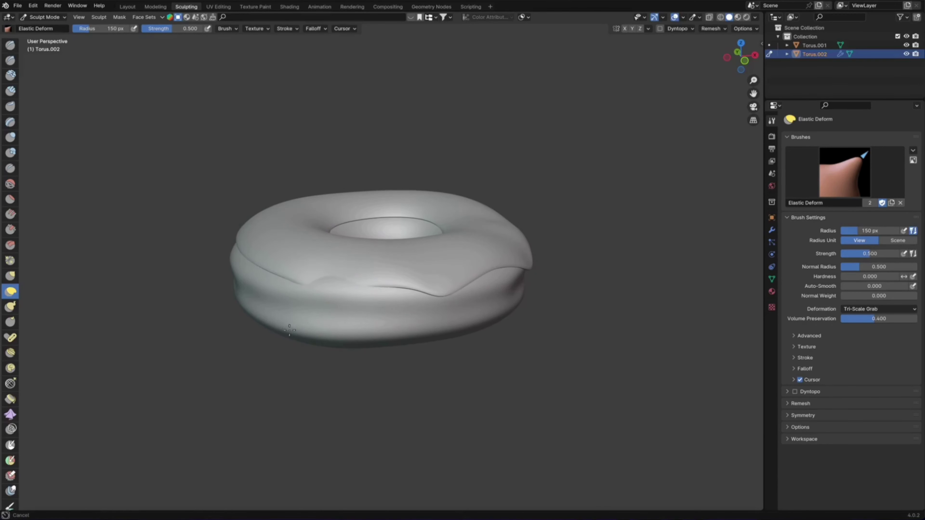
{"action": "left_click_drag", "start_coordinate": [289, 330], "coordinate": [314, 273]}
{"action": "mouse_move", "coordinate": [314, 273]}
{"action": "middle_mouse_down"}
{"action": "mouse_move", "coordinate": [246, 259]}
{"action": "mouse_move", "coordinate": [327, 279]}
{"action": "mouse_move", "coordinate": [271, 251]}
{"action": "mouse_move", "coordinate": [320, 253]}
{"action": "mouse_move", "coordinate": [312, 260]}
{"action": "middle_mouse_up"}
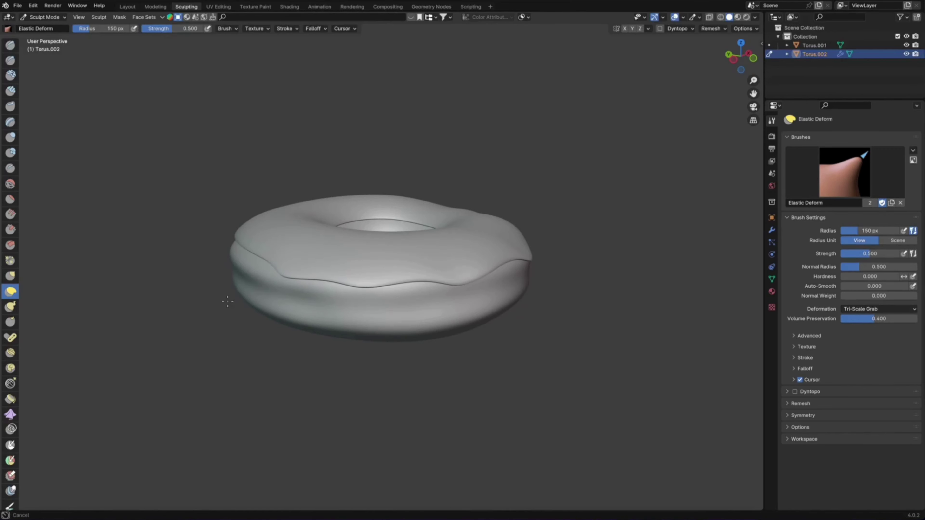
Pull the icing's left edge outward and fold its inner rim deeper.
{"action": "mouse_move", "coordinate": [228, 301]}
{"action": "middle_mouse_down"}
{"action": "mouse_move", "coordinate": [279, 258]}
{"action": "mouse_move", "coordinate": [280, 242]}
{"action": "middle_mouse_up"}
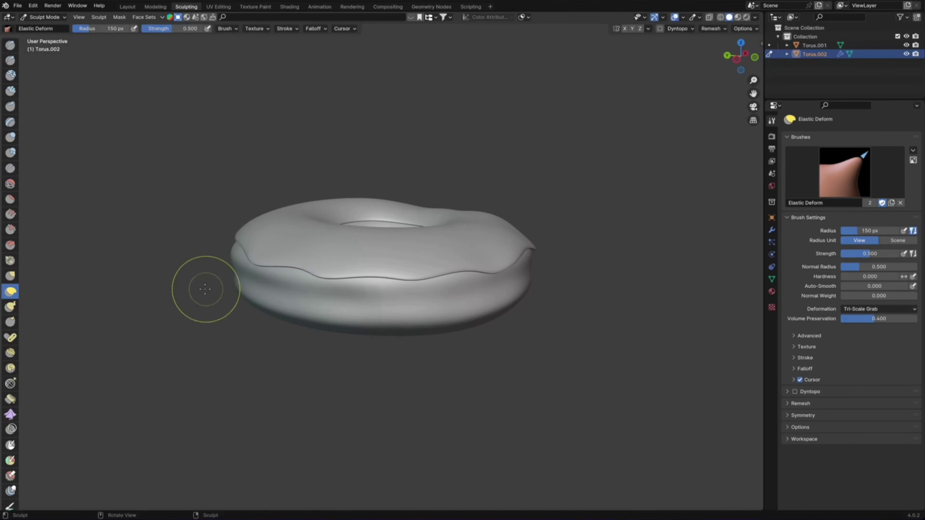
{"action": "middle_click_drag", "start_coordinate": [203, 289], "coordinate": [328, 267]}
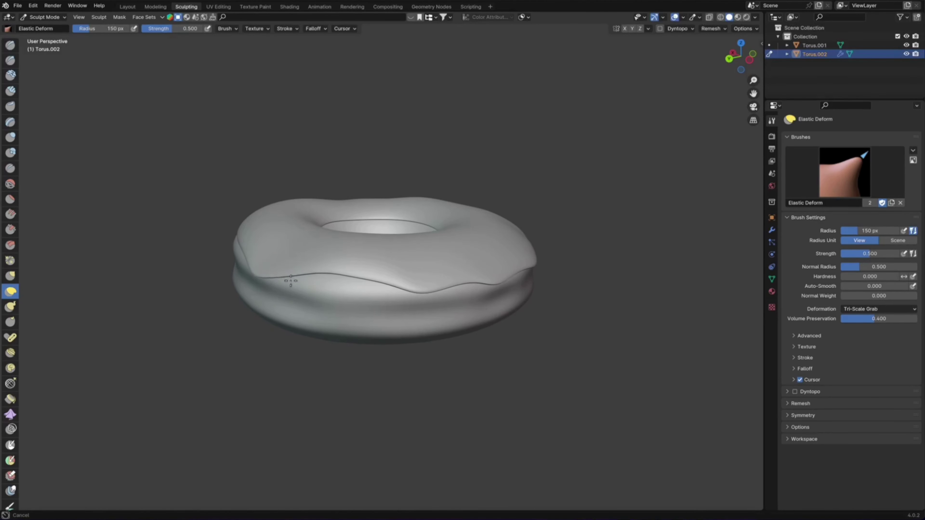
{"action": "mouse_move", "coordinate": [285, 287]}
{"action": "middle_mouse_down"}
{"action": "mouse_move", "coordinate": [305, 272]}
{"action": "mouse_move", "coordinate": [294, 271]}
{"action": "middle_mouse_up"}
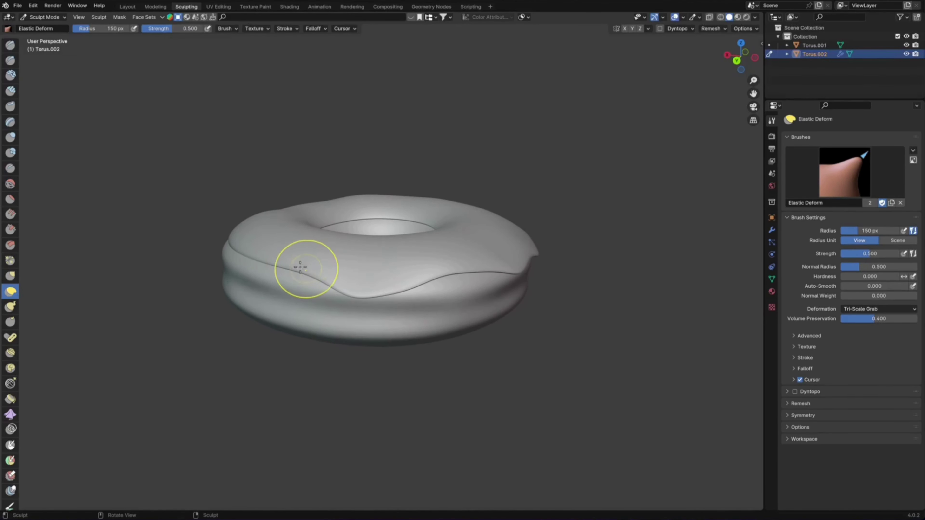
{"action": "left_click_drag", "start_coordinate": [237, 259], "coordinate": [217, 260]}
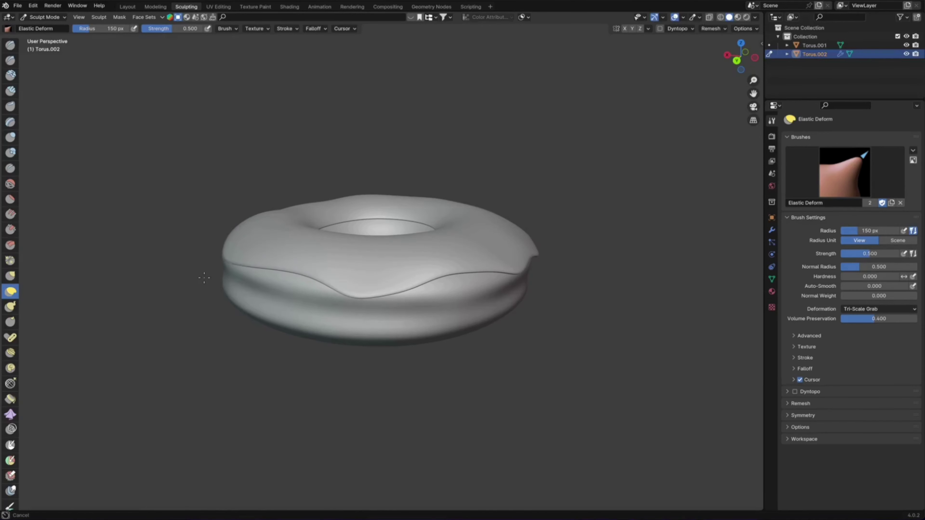
{"action": "mouse_move", "coordinate": [261, 259]}
{"action": "middle_mouse_down"}
{"action": "mouse_move", "coordinate": [320, 234]}
{"action": "mouse_move", "coordinate": [307, 252]}
{"action": "mouse_move", "coordinate": [265, 248]}
{"action": "mouse_move", "coordinate": [274, 274]}
{"action": "mouse_move", "coordinate": [322, 228]}
{"action": "mouse_move", "coordinate": [288, 212]}
{"action": "middle_mouse_up"}
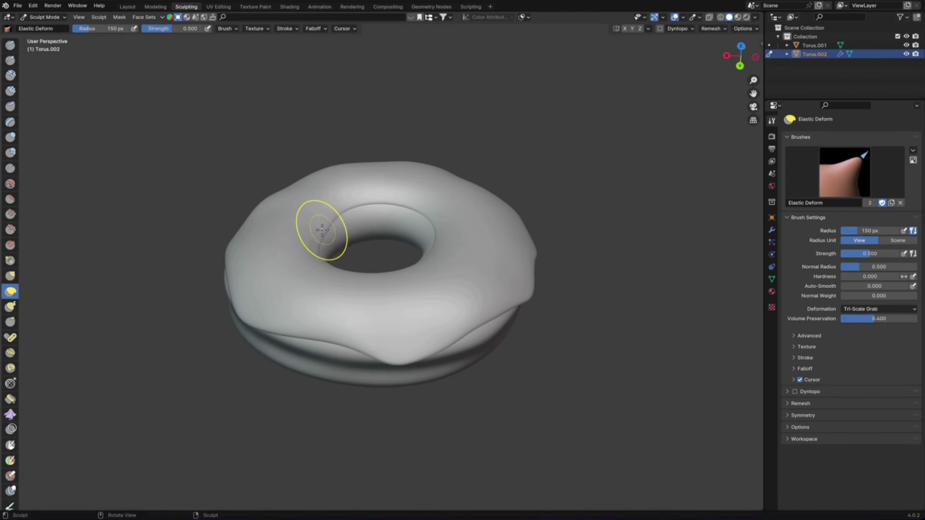
{"action": "left_click_drag", "start_coordinate": [322, 230], "coordinate": [340, 241]}
Orbit around the donut to inspect the lumpy icing, ending on a top-down view.
{"action": "middle_click_drag", "start_coordinate": [396, 215], "coordinate": [397, 214]}
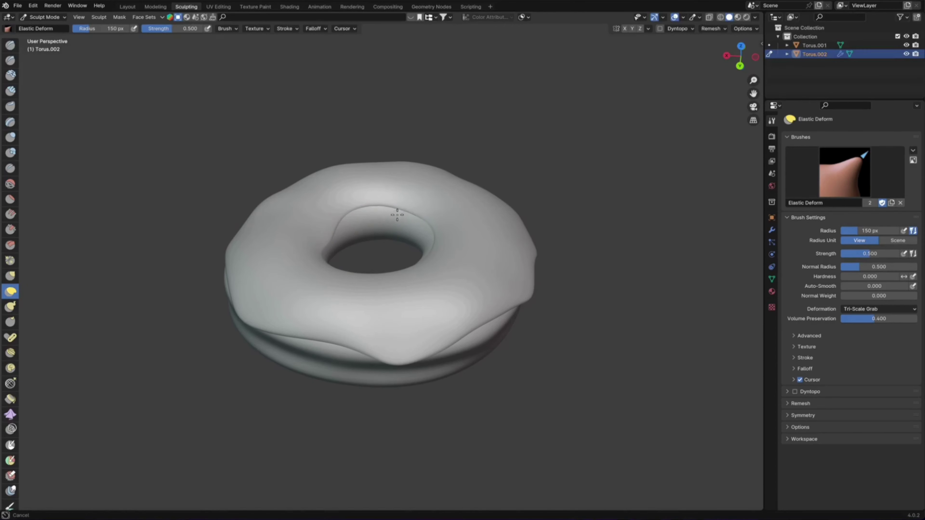
{"action": "middle_click_drag", "start_coordinate": [381, 248], "coordinate": [215, 217]}
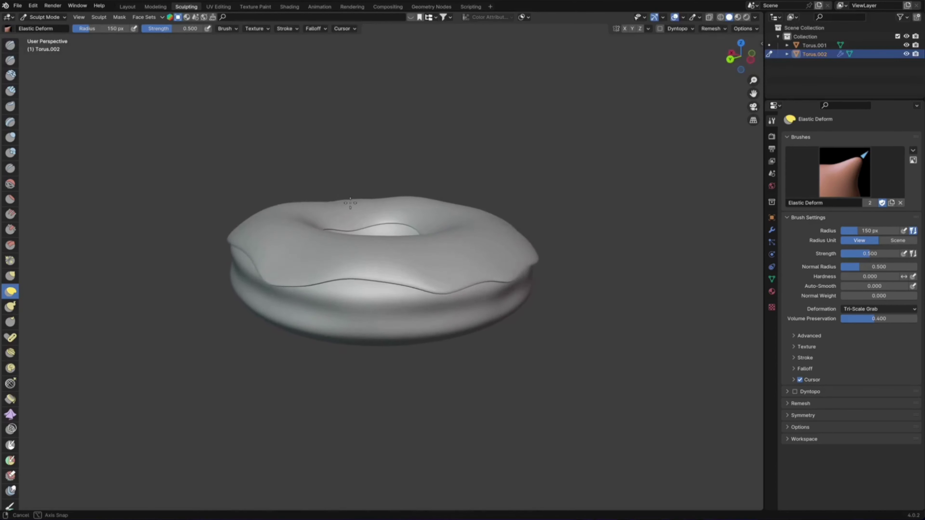
{"action": "middle_click_drag", "start_coordinate": [371, 216], "coordinate": [366, 231]}
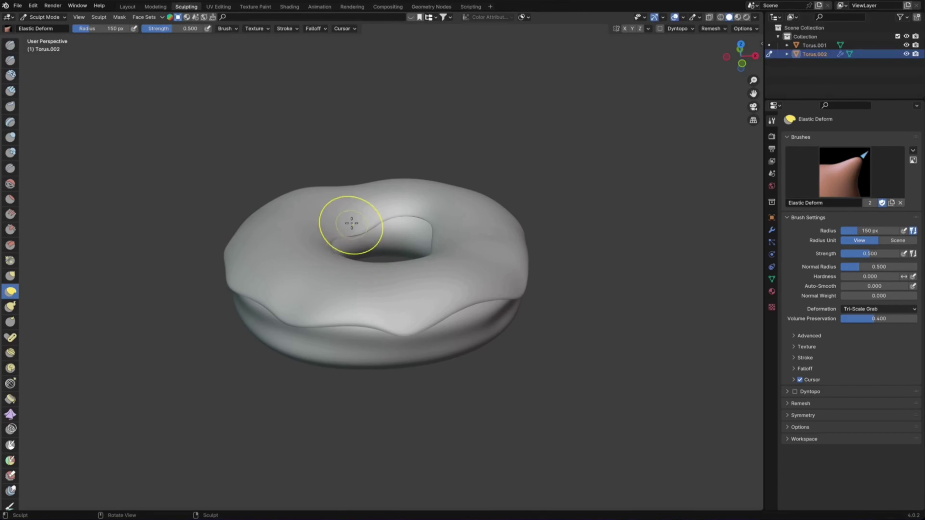
{"action": "middle_click_drag", "start_coordinate": [366, 213], "coordinate": [372, 269]}
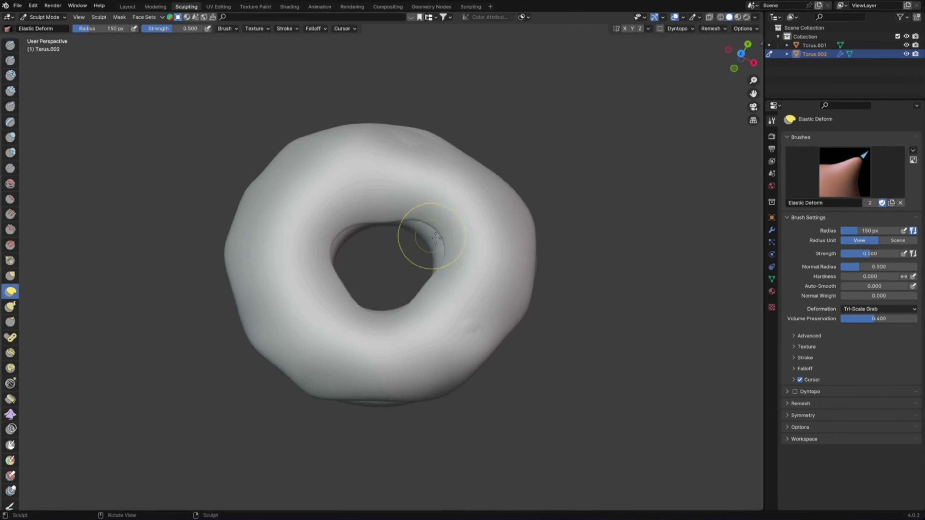
{"action": "mouse_move", "coordinate": [413, 237]}
{"action": "middle_mouse_down"}
{"action": "mouse_move", "coordinate": [513, 244]}
{"action": "mouse_move", "coordinate": [504, 250]}
{"action": "middle_mouse_up"}
{"action": "middle_click_drag", "start_coordinate": [387, 172], "coordinate": [365, 188]}
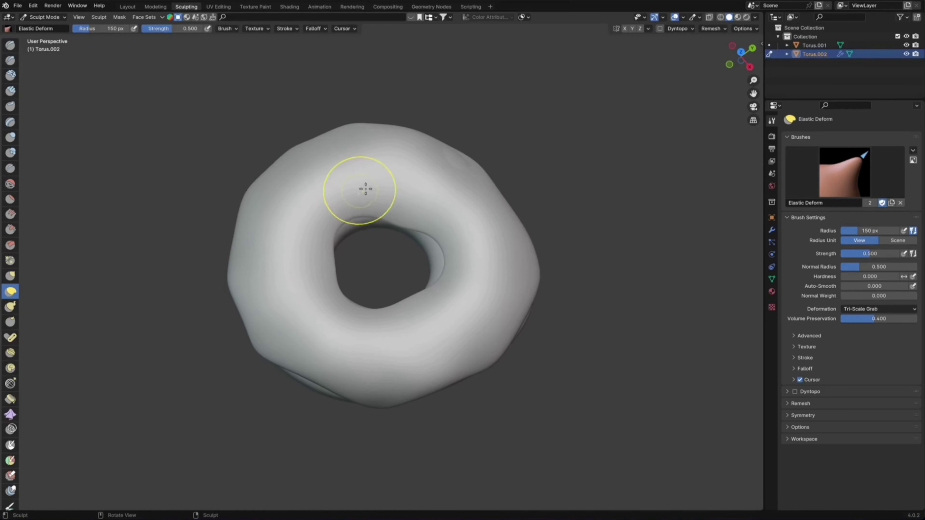
Set the viewport shading Color to Random so the icing appears pink.
{"action": "left_click", "coordinate": [755, 17]}
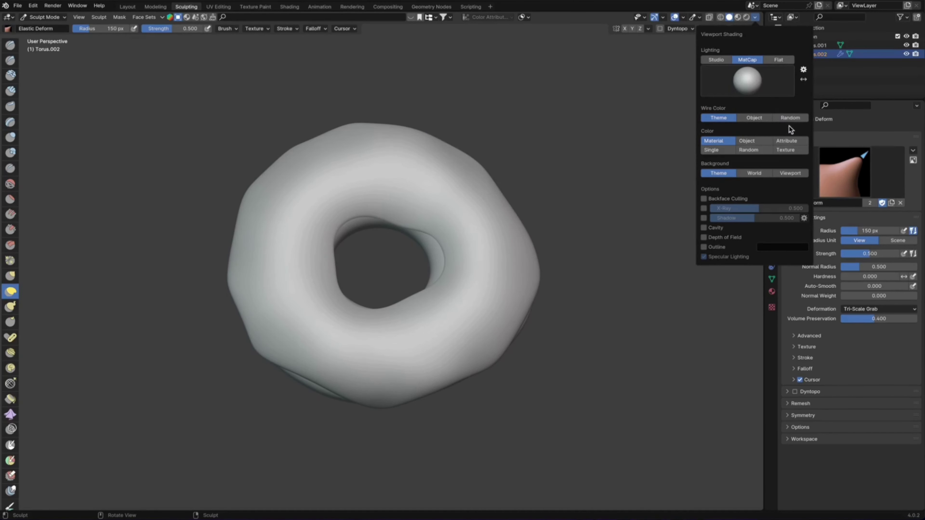
{"action": "left_click", "coordinate": [757, 150]}
{"action": "mouse_move", "coordinate": [665, 173]}
{"action": "middle_mouse_down"}
{"action": "mouse_move", "coordinate": [313, 161]}
{"action": "mouse_move", "coordinate": [298, 202]}
{"action": "mouse_move", "coordinate": [345, 157]}
{"action": "middle_mouse_up"}
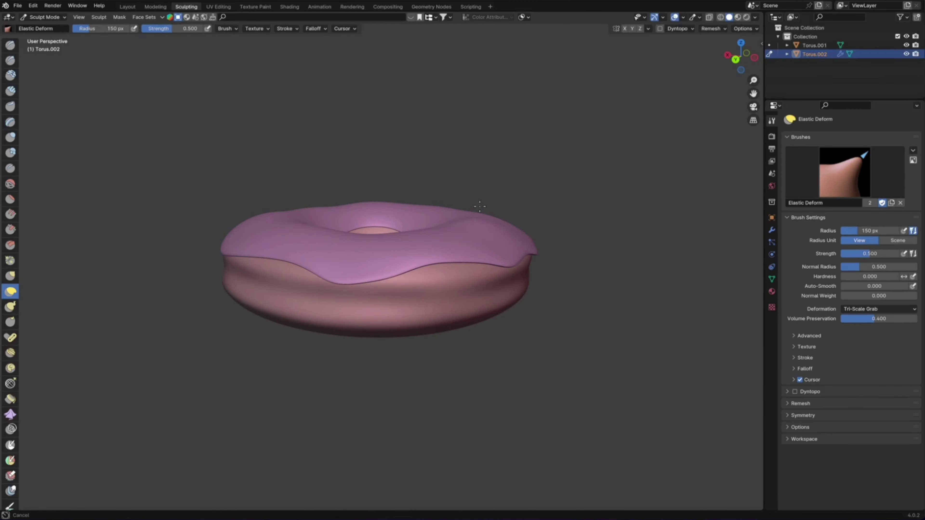
Inspect the donut from high and low angles, then switch to the Layout workspace.
{"action": "middle_click_drag", "start_coordinate": [479, 193], "coordinate": [463, 215]}
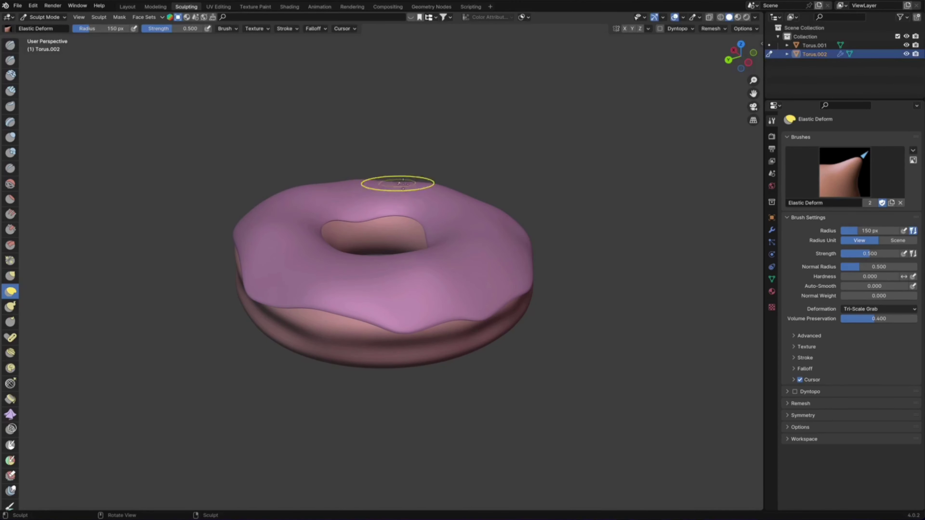
{"action": "mouse_move", "coordinate": [458, 217]}
{"action": "middle_mouse_down"}
{"action": "mouse_move", "coordinate": [409, 188]}
{"action": "mouse_move", "coordinate": [390, 156]}
{"action": "middle_mouse_up"}
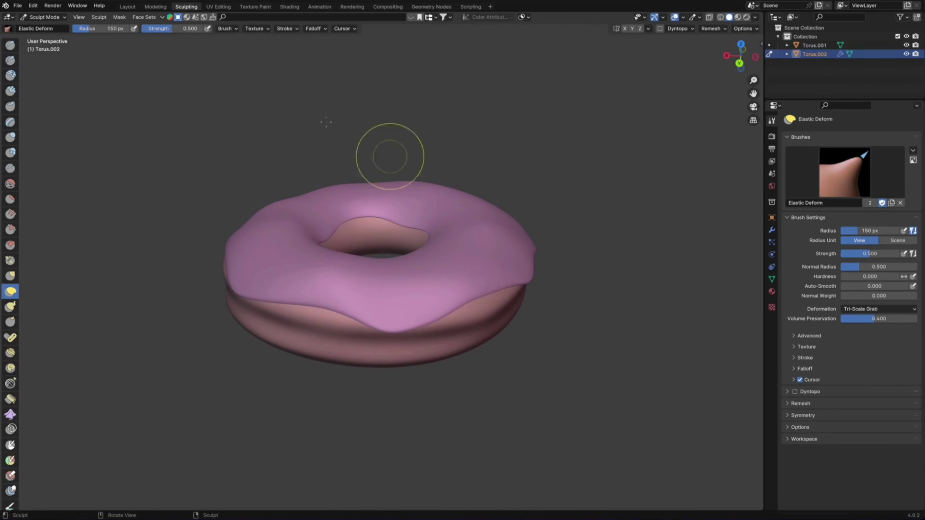
{"action": "left_click", "coordinate": [127, 7]}
{"action": "mouse_move", "coordinate": [375, 195]}
{"action": "middle_mouse_down"}
{"action": "mouse_move", "coordinate": [438, 173]}
{"action": "mouse_move", "coordinate": [427, 181]}
{"action": "middle_mouse_up"}
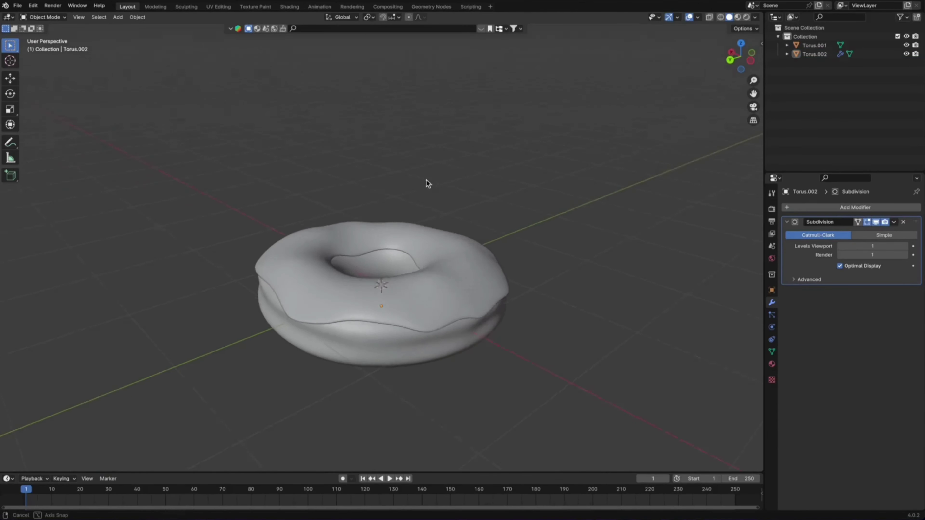
Delete the Subdivision modifier from the icing object.
{"action": "left_click", "coordinate": [894, 224]}
{"action": "left_click", "coordinate": [457, 284]}
{"action": "left_click", "coordinate": [518, 309]}
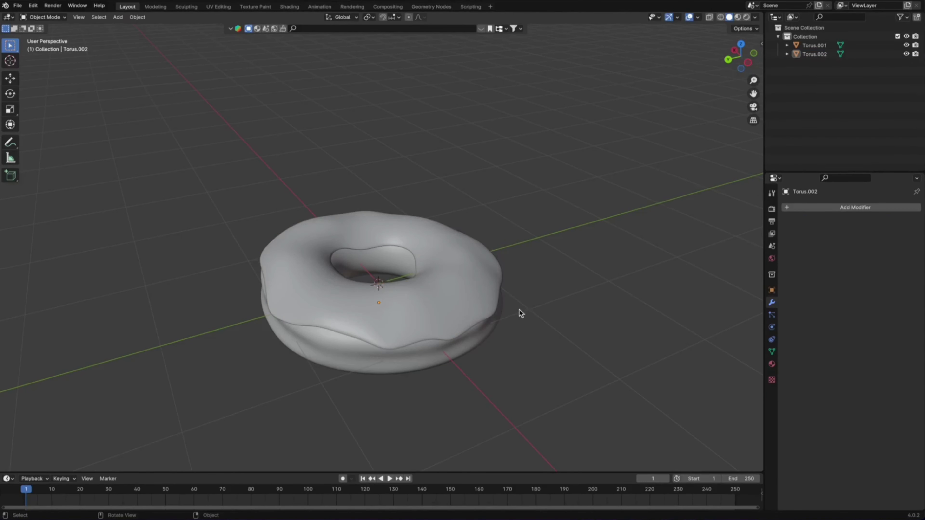
{"action": "mouse_move", "coordinate": [518, 309]}
{"action": "middle_mouse_down"}
{"action": "mouse_move", "coordinate": [473, 321]}
{"action": "mouse_move", "coordinate": [442, 284]}
{"action": "mouse_move", "coordinate": [414, 284]}
{"action": "middle_mouse_up"}
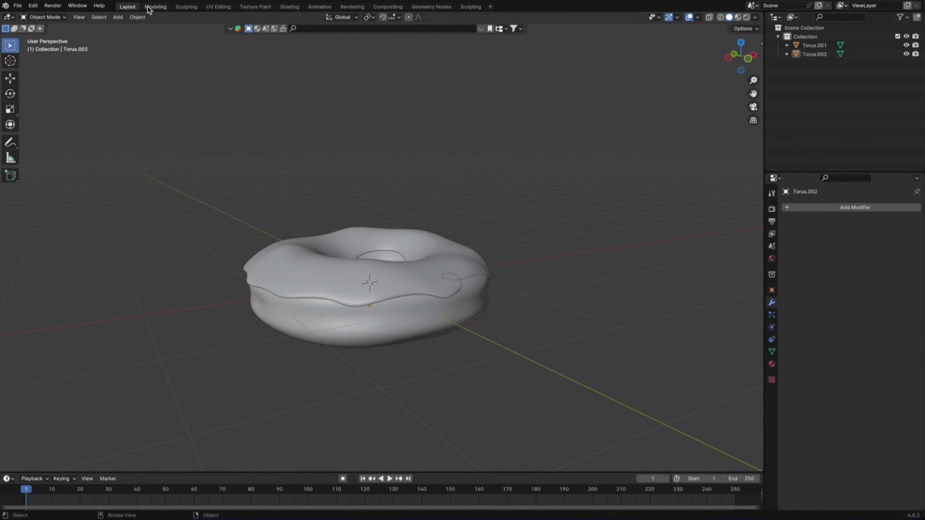
Switch to Sculpting and back to Layout, then zoom out and pan the donut aside.
{"action": "left_click", "coordinate": [186, 6]}
{"action": "middle_click_drag", "start_coordinate": [443, 217], "coordinate": [508, 289]}
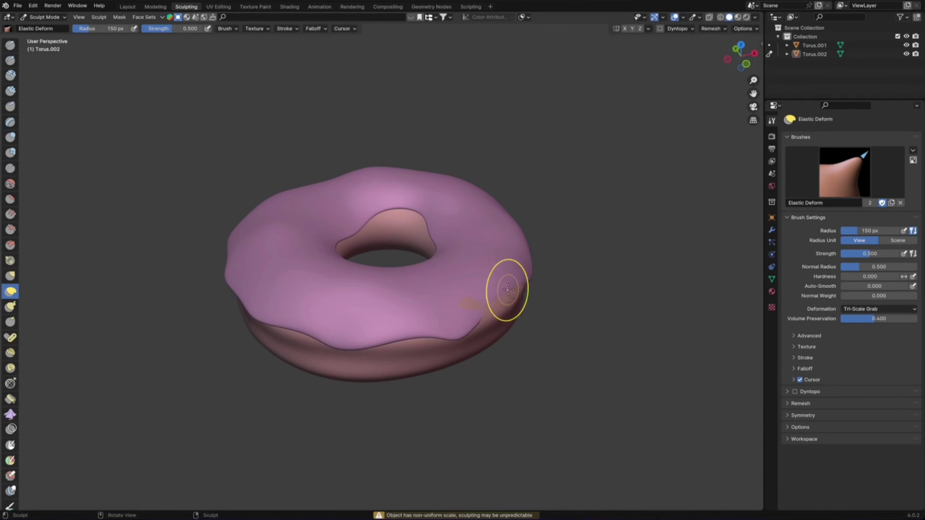
{"action": "left_click", "coordinate": [127, 6]}
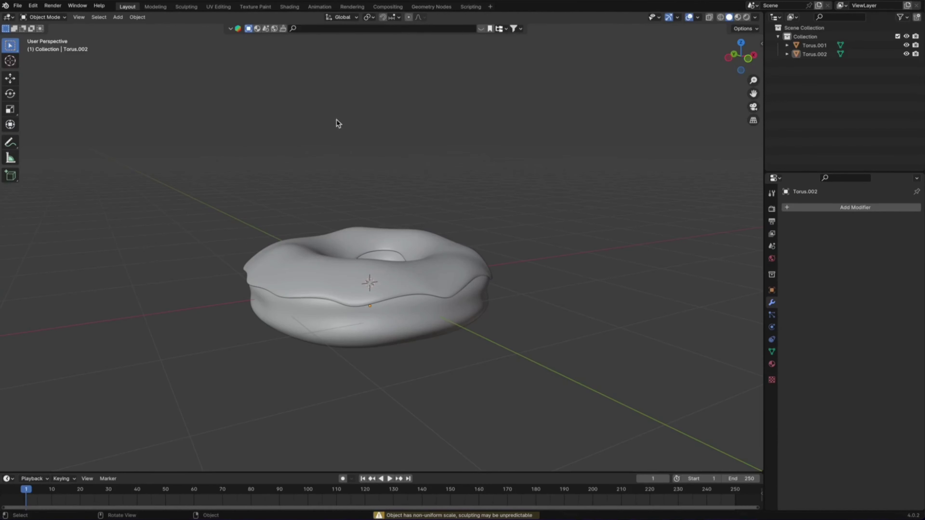
{"action": "middle_click_drag", "start_coordinate": [510, 237], "coordinate": [172, 269]}
{"action": "scroll", "coordinate": [521, 282], "scroll_direction": "down", "scroll_amount": 4}
{"action": "middle_click_drag", "start_coordinate": [552, 264], "coordinate": [419, 227], "text": "shift"}
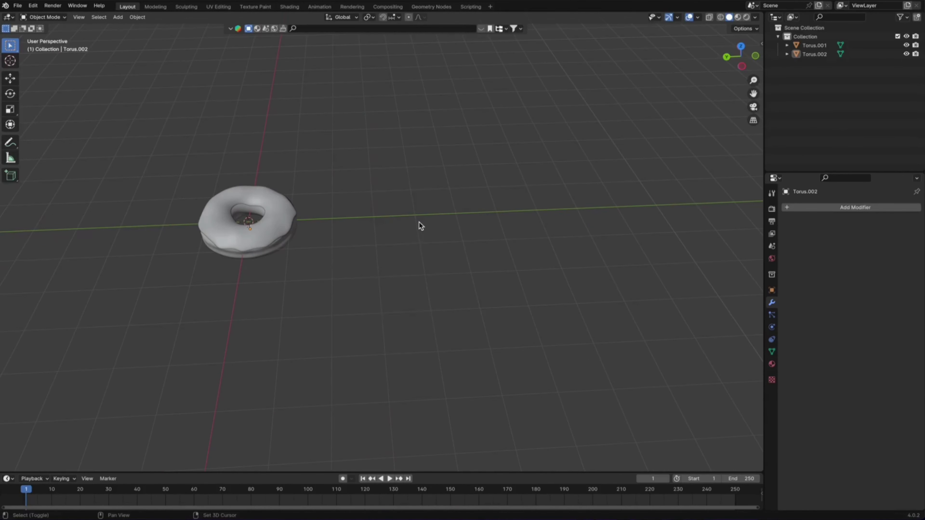
{"action": "key", "text": "shift+a"}
Add a cylinder and move it along X to sit 5.05 m beside the donut.
{"action": "left_click", "coordinate": [449, 266]}
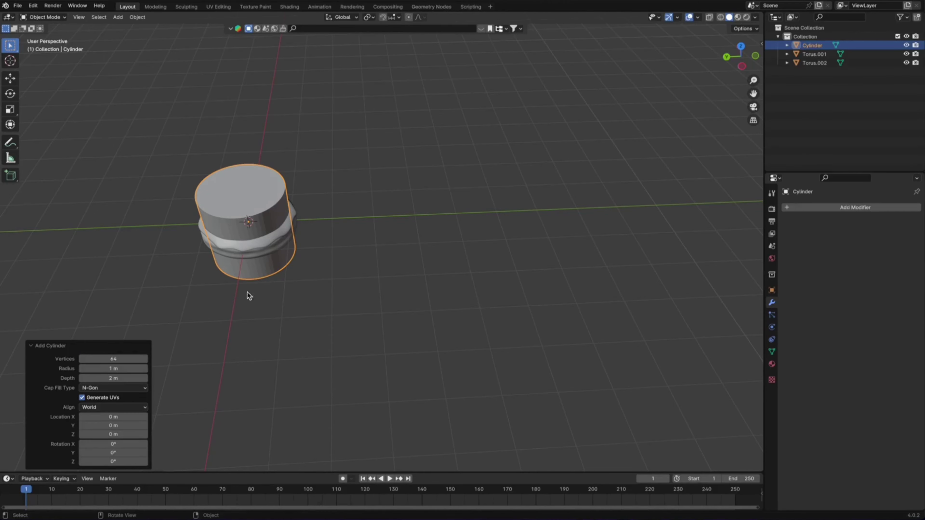
{"action": "key", "text": "g"}
{"action": "key", "text": "x"}
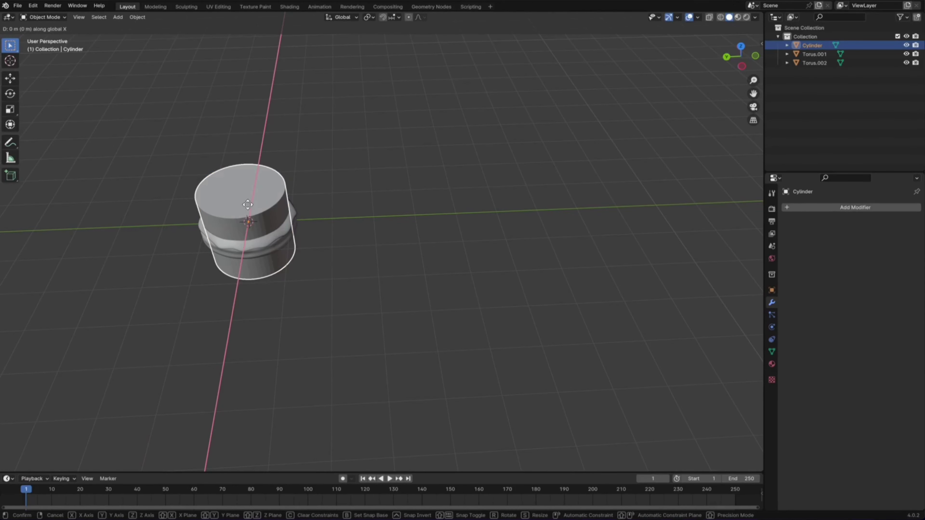
{"action": "left_click", "coordinate": [302, 139]}
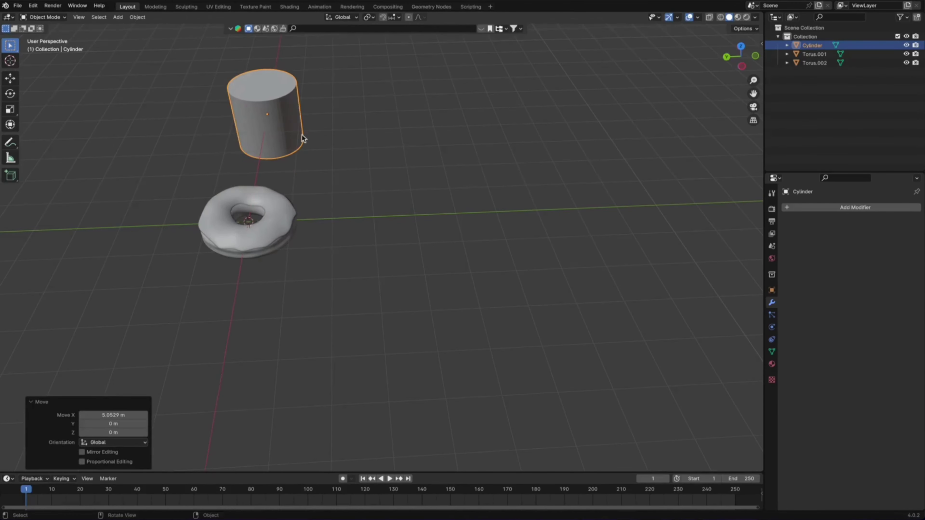
{"action": "middle_click_drag", "start_coordinate": [303, 140], "coordinate": [404, 122]}
{"action": "middle_click_drag", "start_coordinate": [278, 225], "coordinate": [473, 171]}
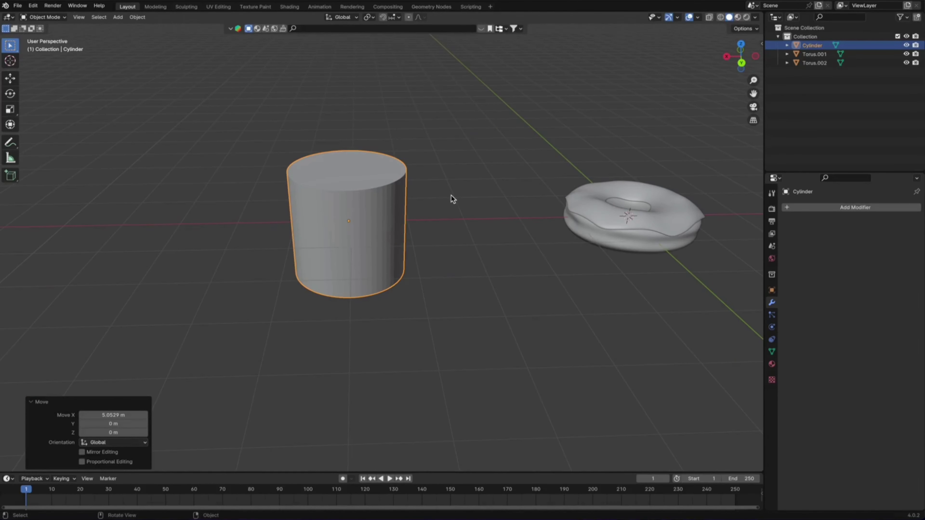
Stretch the cylinder tall along Z and scale it down into a slim rod.
{"action": "key", "text": "s"}
{"action": "key", "text": "z"}
{"action": "left_click", "coordinate": [599, 181]}
{"action": "key", "text": "s"}
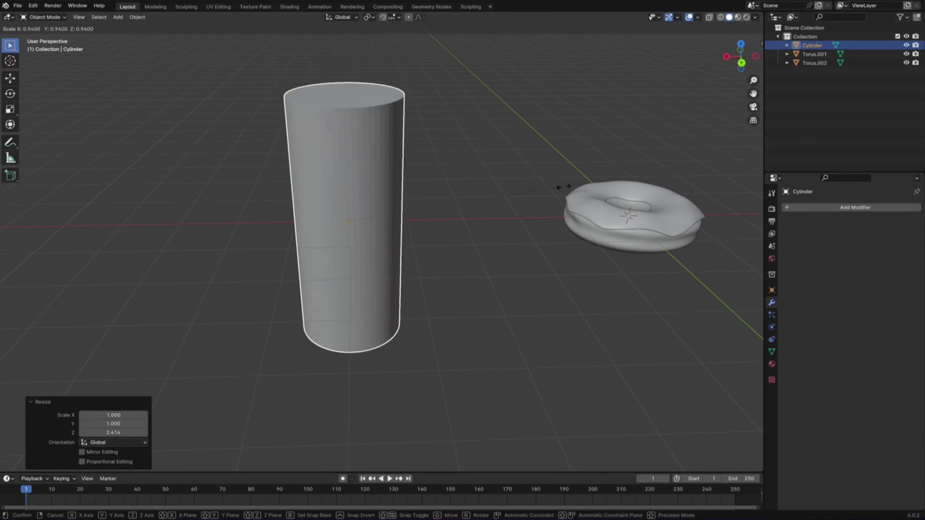
{"action": "left_click", "coordinate": [401, 209]}
Shade the cylinder smooth and enable Auto Smooth in its mesh Normals settings.
{"action": "right_click", "coordinate": [352, 208]}
{"action": "left_click", "coordinate": [352, 209]}
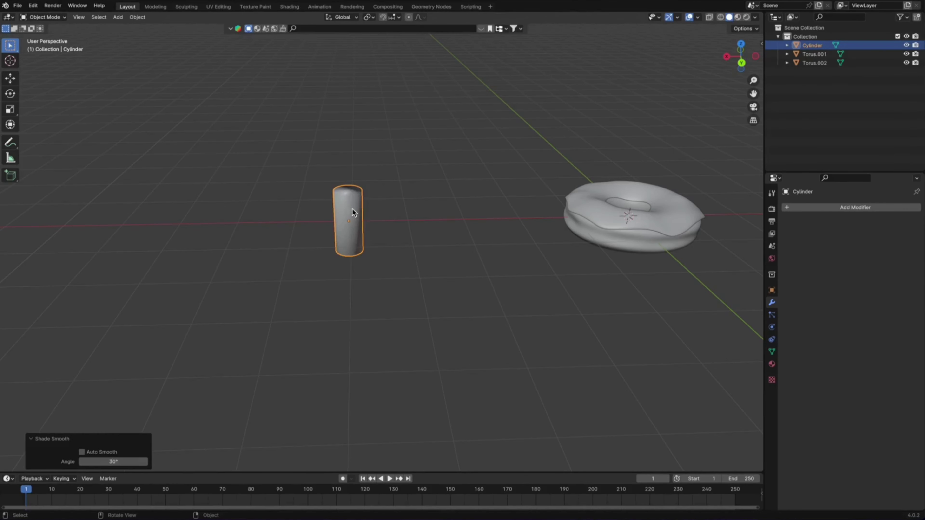
{"action": "left_click", "coordinate": [772, 351]}
{"action": "left_click", "coordinate": [840, 390]}
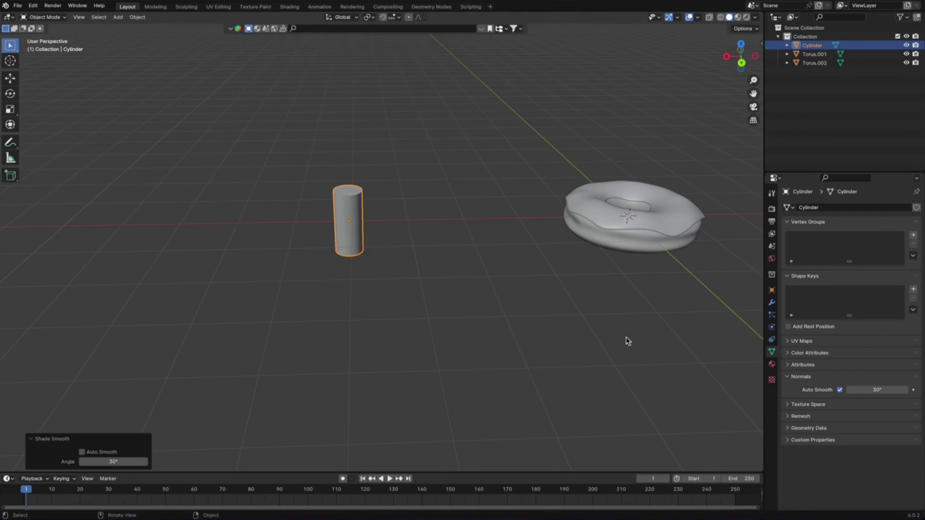
{"action": "scroll", "coordinate": [356, 198], "scroll_direction": "up", "scroll_amount": 3}
{"action": "scroll", "coordinate": [347, 191], "scroll_direction": "up", "scroll_amount": 2}
{"action": "mouse_move", "coordinate": [347, 191]}
{"action": "middle_mouse_down", "text": "shift"}
{"action": "mouse_move", "coordinate": [448, 265]}
{"action": "mouse_move", "coordinate": [472, 254]}
{"action": "mouse_move", "coordinate": [439, 238]}
{"action": "mouse_move", "coordinate": [431, 247]}
{"action": "middle_mouse_up", "text": "shift"}
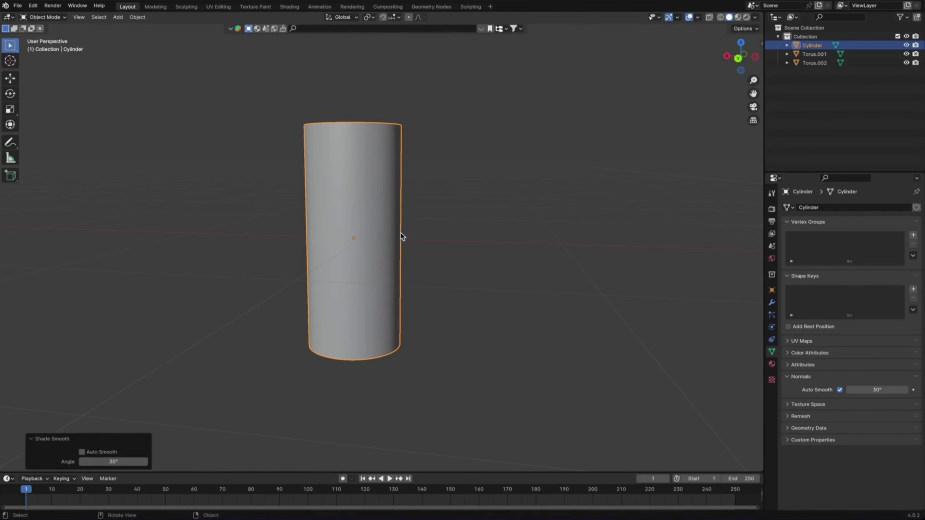
Add eight horizontal loop cuts around the cylinder in Edit Mode.
{"action": "key", "text": "Tab"}
{"action": "key", "text": "ctrl+r"}
{"action": "scroll", "coordinate": [373, 233], "scroll_direction": "up", "scroll_amount": 2}
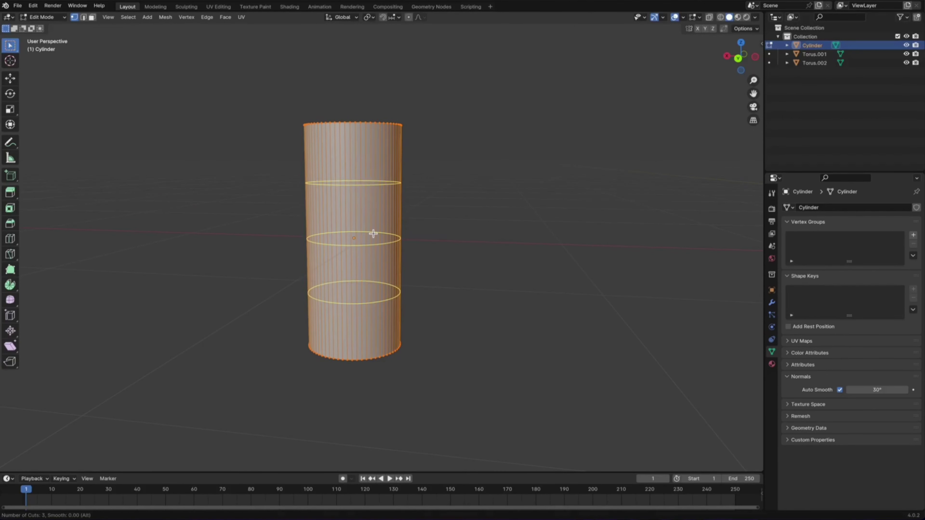
{"action": "scroll", "coordinate": [373, 233], "scroll_direction": "up", "scroll_amount": 2}
{"action": "scroll", "coordinate": [373, 233], "scroll_direction": "up", "scroll_amount": 2}
{"action": "scroll", "coordinate": [373, 234], "scroll_direction": "up", "scroll_amount": 1}
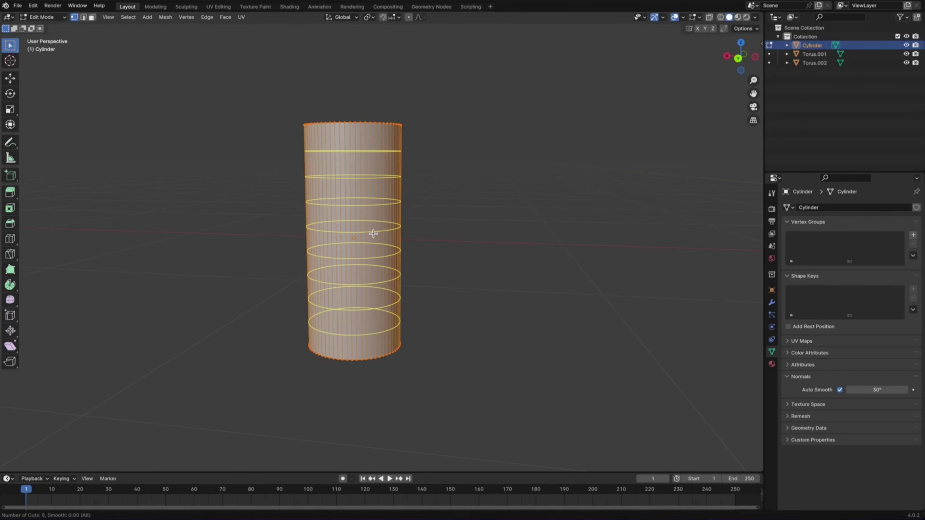
{"action": "left_click", "coordinate": [373, 233]}
{"action": "right_click", "coordinate": [374, 233]}
{"action": "key", "text": "alt+a"}
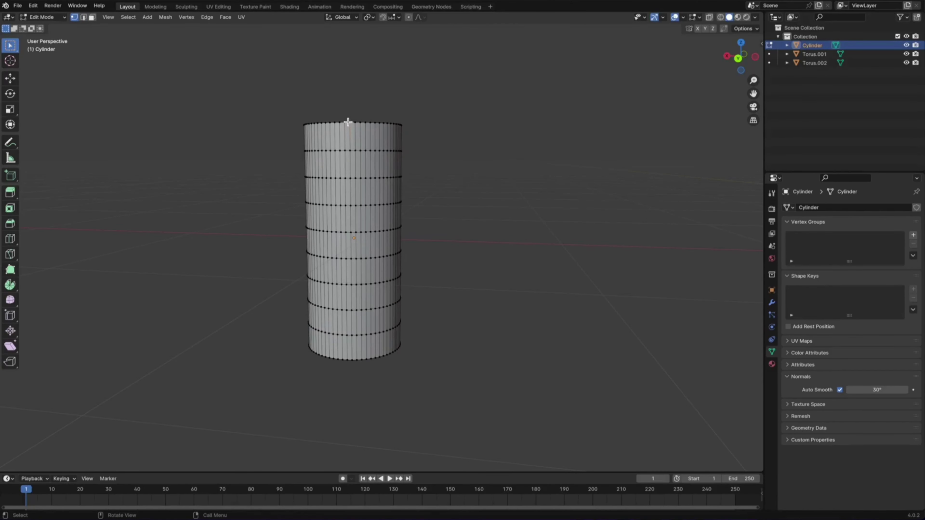
{"action": "key", "text": "a"}
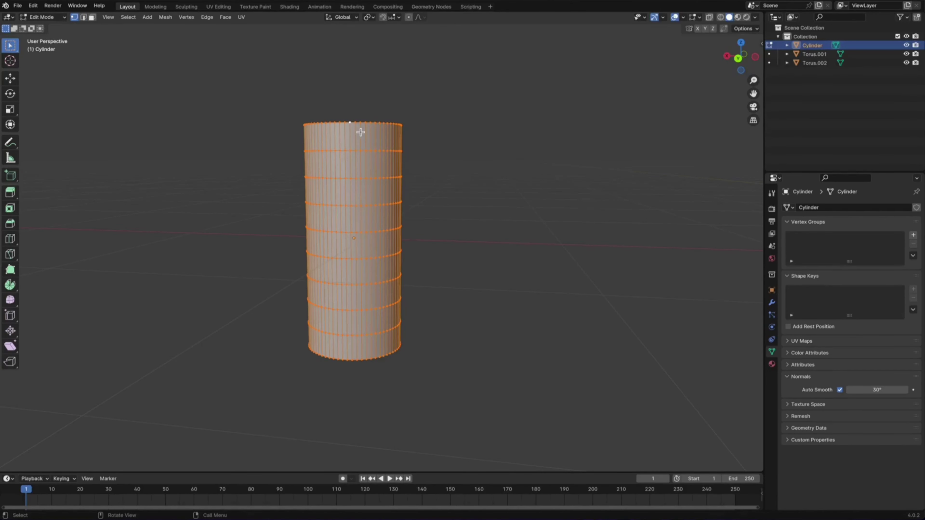
{"action": "key", "text": "Tab"}
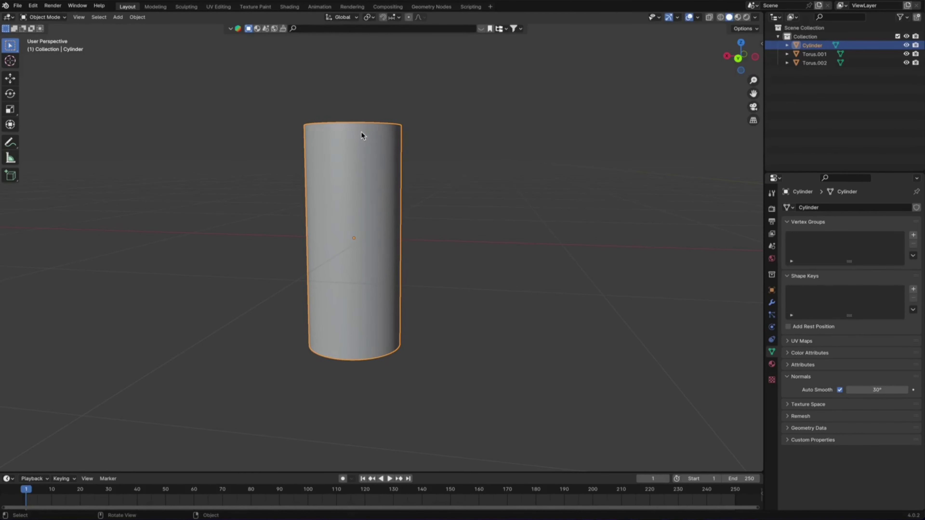
Apply the cylinder's scale with Ctrl+A.
{"action": "key", "text": "ctrl+a"}
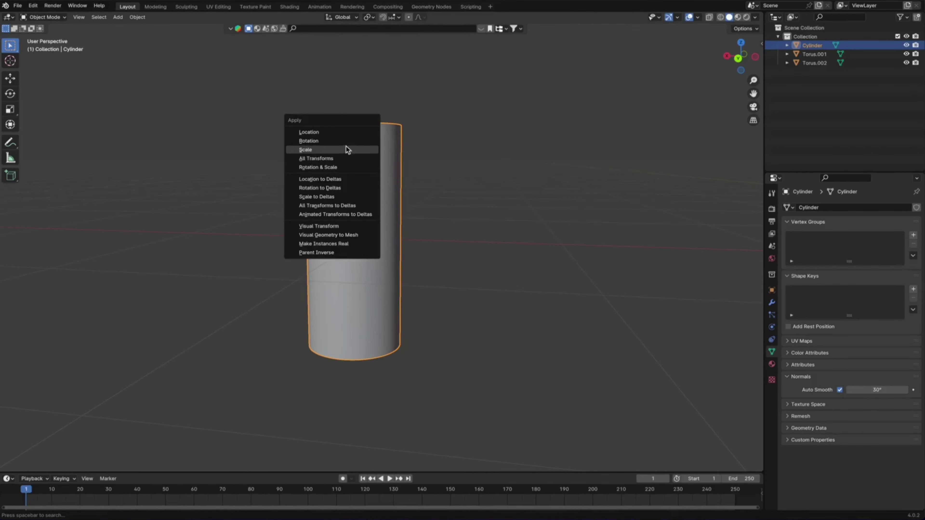
{"action": "left_click", "coordinate": [344, 149]}
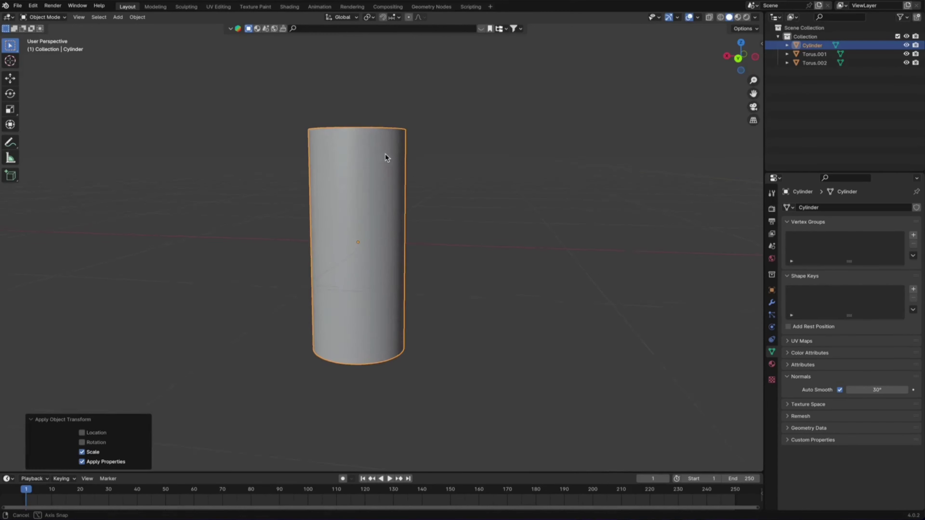
{"action": "middle_click_drag", "start_coordinate": [385, 153], "coordinate": [391, 159]}
{"action": "middle_click_drag", "start_coordinate": [447, 198], "coordinate": [410, 180], "text": "shift"}
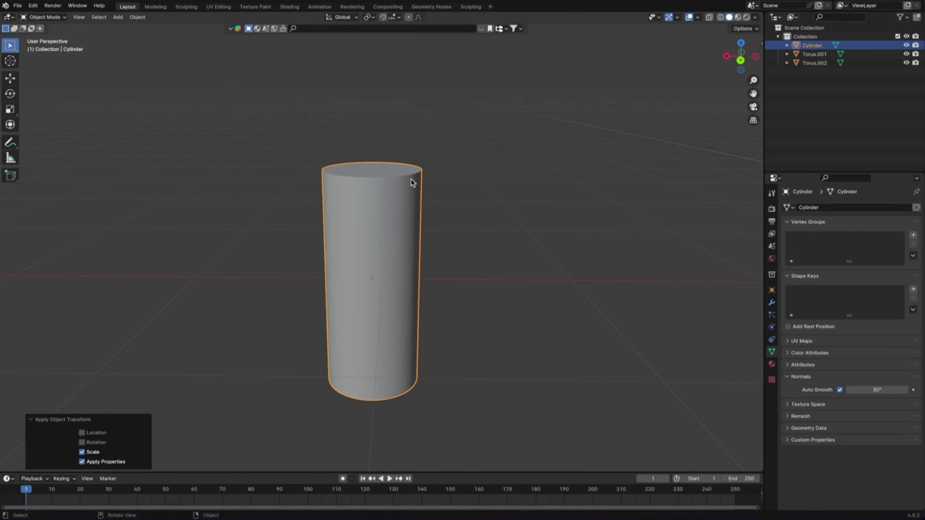
Bevel the cylinder's top and bottom edge loops into rounded rims, then return to Object Mode.
{"action": "key", "text": "Tab"}
{"action": "key", "text": "alt+a"}
{"action": "left_click", "coordinate": [391, 177], "text": "alt"}
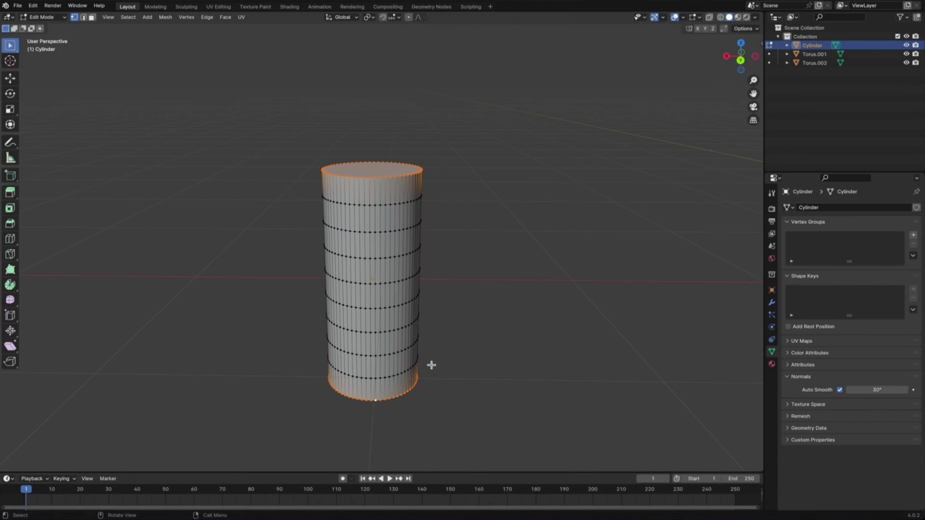
{"action": "key", "text": "b"}
{"action": "key", "text": "Escape"}
{"action": "key", "text": "ctrl+b"}
{"action": "scroll", "coordinate": [440, 366], "scroll_direction": "up", "scroll_amount": 2}
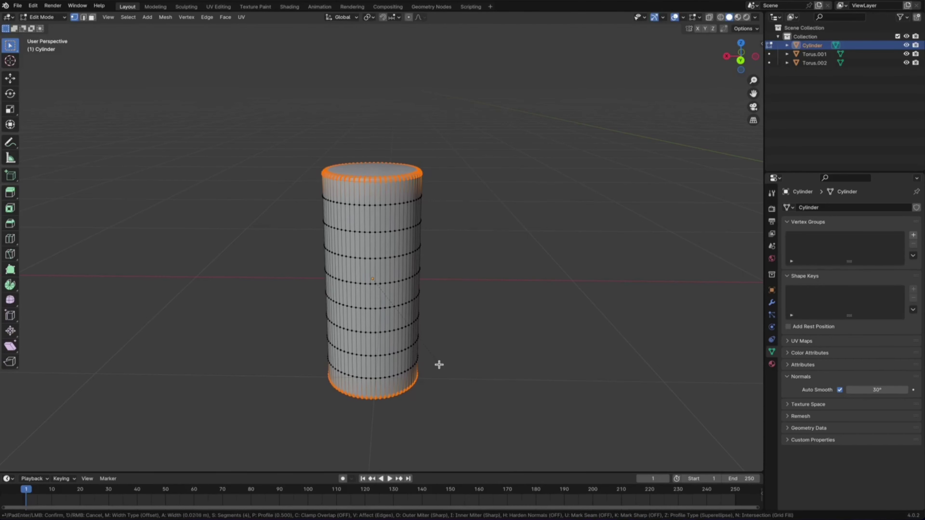
{"action": "left_click", "coordinate": [441, 365]}
{"action": "key", "text": "alt+a"}
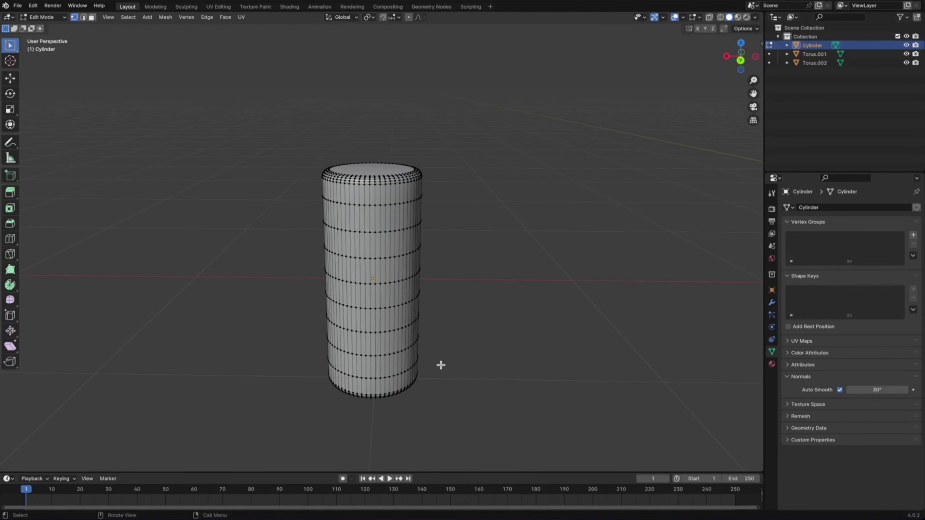
{"action": "key", "text": "Tab"}
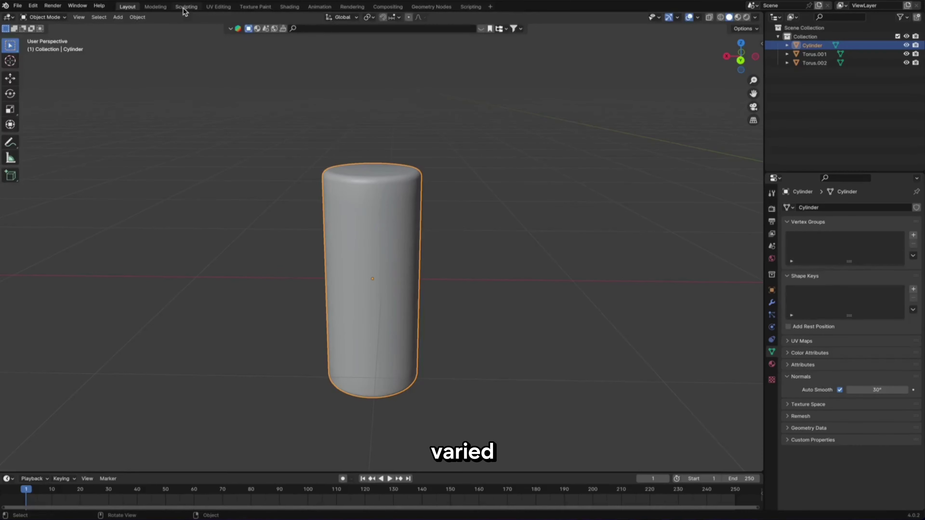
In Sculpting, bulge the cylinder's middle, skew its top left and deform its bottom.
{"action": "left_click", "coordinate": [186, 6]}
{"action": "mouse_move", "coordinate": [422, 242]}
{"action": "middle_mouse_down"}
{"action": "mouse_move", "coordinate": [611, 227]}
{"action": "mouse_move", "coordinate": [361, 192]}
{"action": "middle_mouse_up"}
{"action": "scroll", "coordinate": [411, 218], "scroll_direction": "up", "scroll_amount": 3}
{"action": "left_click_drag", "start_coordinate": [351, 196], "coordinate": [423, 202]}
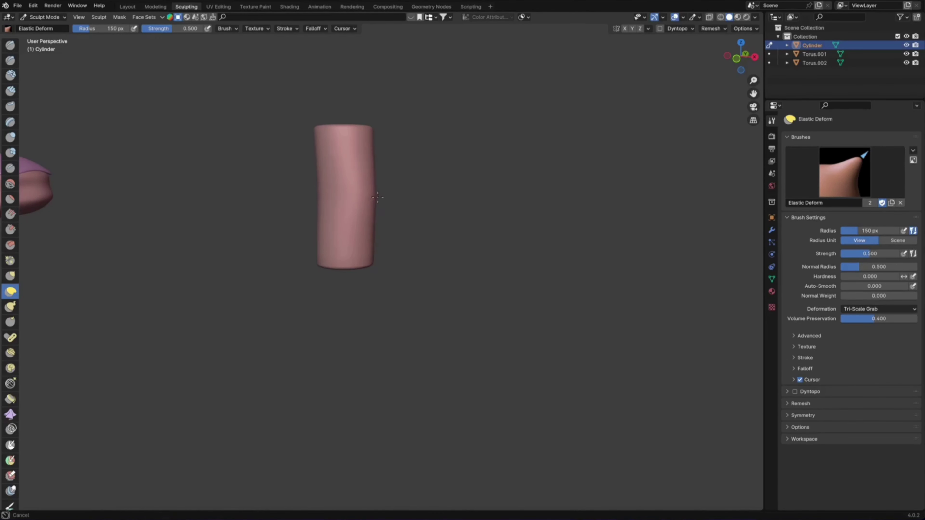
{"action": "mouse_move", "coordinate": [381, 152]}
{"action": "left_mouse_down"}
{"action": "mouse_move", "coordinate": [361, 217]}
{"action": "mouse_move", "coordinate": [366, 254]}
{"action": "left_mouse_up"}
{"action": "mouse_move", "coordinate": [378, 212]}
{"action": "left_mouse_down"}
{"action": "mouse_move", "coordinate": [287, 152]}
{"action": "mouse_move", "coordinate": [288, 162]}
{"action": "left_mouse_up"}
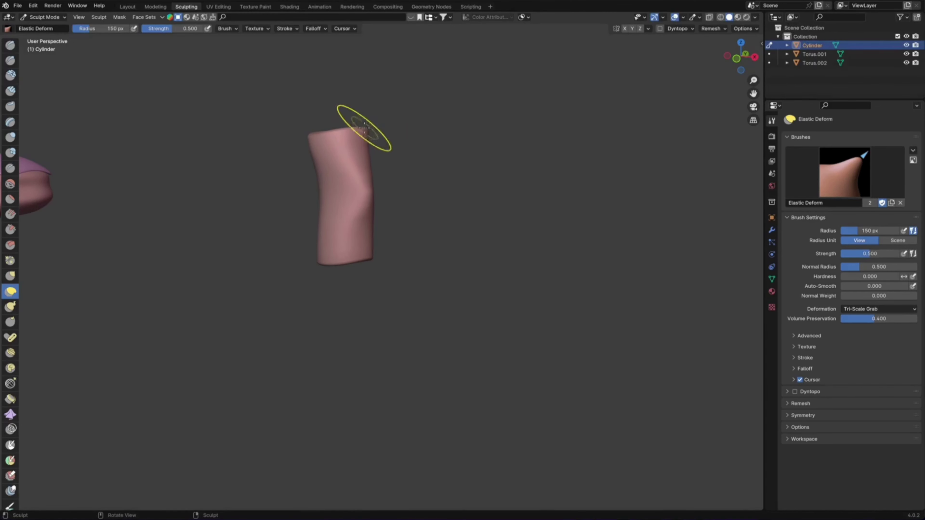
{"action": "middle_click_drag", "start_coordinate": [371, 134], "coordinate": [371, 204]}
{"action": "mouse_move", "coordinate": [371, 319]}
{"action": "left_mouse_down"}
{"action": "mouse_move", "coordinate": [369, 295]}
{"action": "mouse_move", "coordinate": [400, 262]}
{"action": "left_mouse_up"}
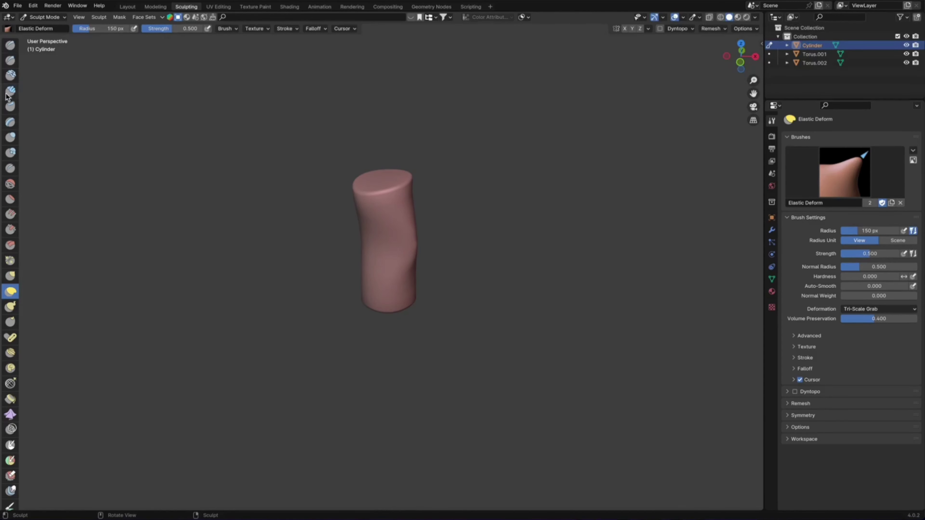
Select the Smooth brush and zoom in to centre the enlarged cylinder.
{"action": "left_click", "coordinate": [10, 186]}
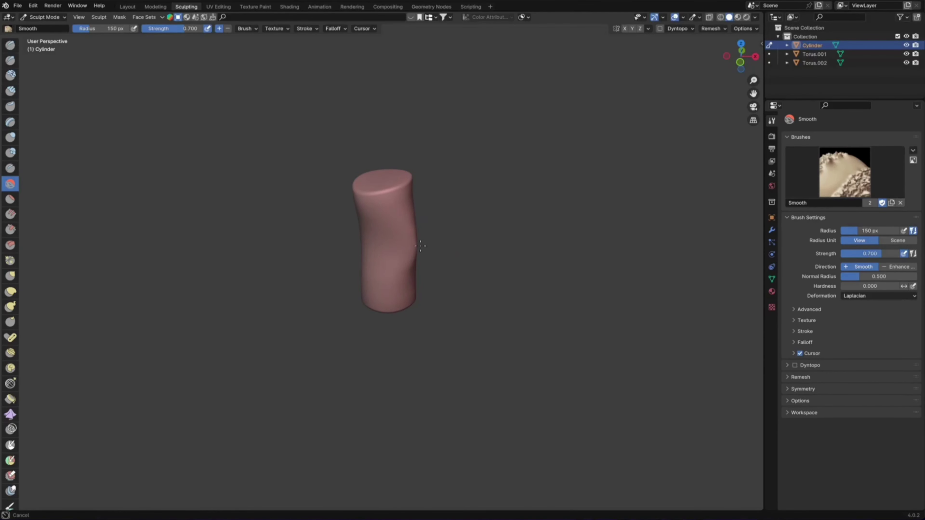
{"action": "middle_click_drag", "start_coordinate": [415, 246], "coordinate": [429, 229]}
{"action": "middle_click_drag", "start_coordinate": [417, 219], "coordinate": [419, 200]}
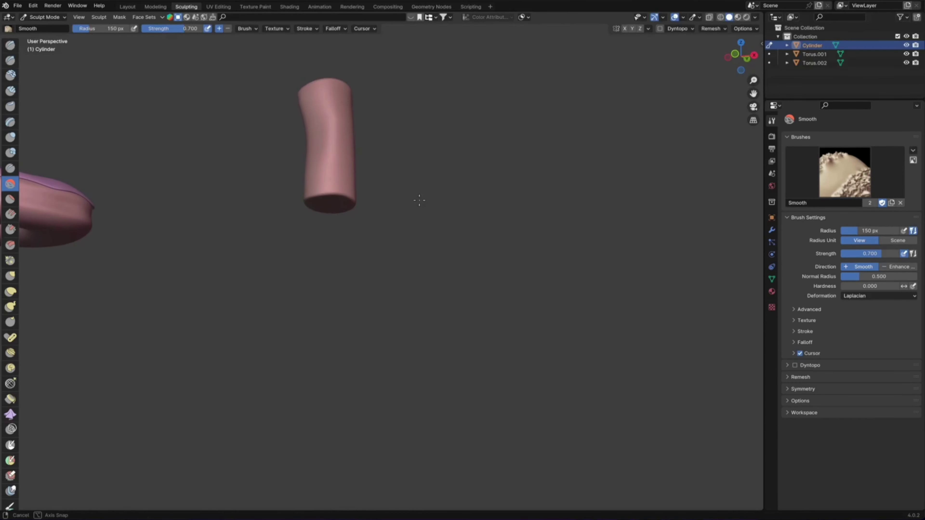
{"action": "scroll", "coordinate": [299, 165], "scroll_direction": "up", "scroll_amount": 3}
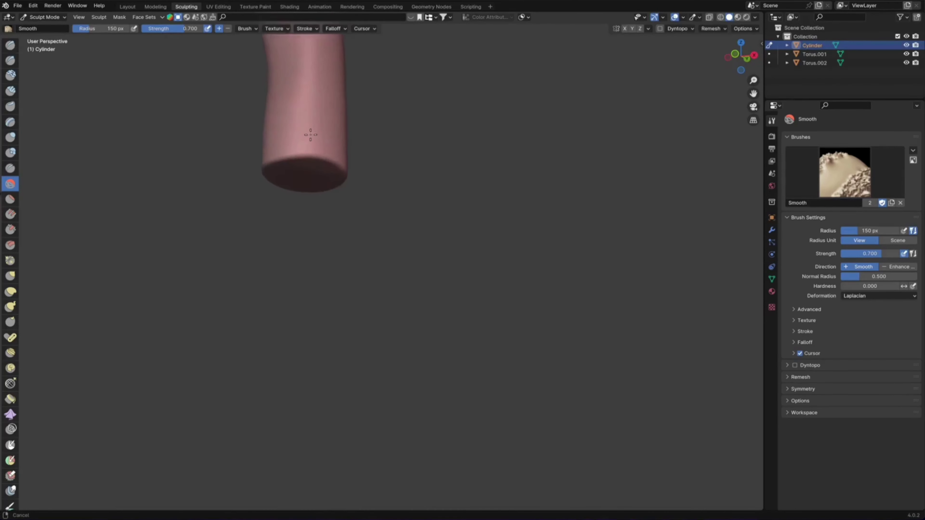
{"action": "middle_click_drag", "start_coordinate": [309, 134], "coordinate": [343, 225], "text": "shift"}
Switch to the Draw brush with a slightly smaller radius and turn the cylinder.
{"action": "left_click", "coordinate": [11, 45]}
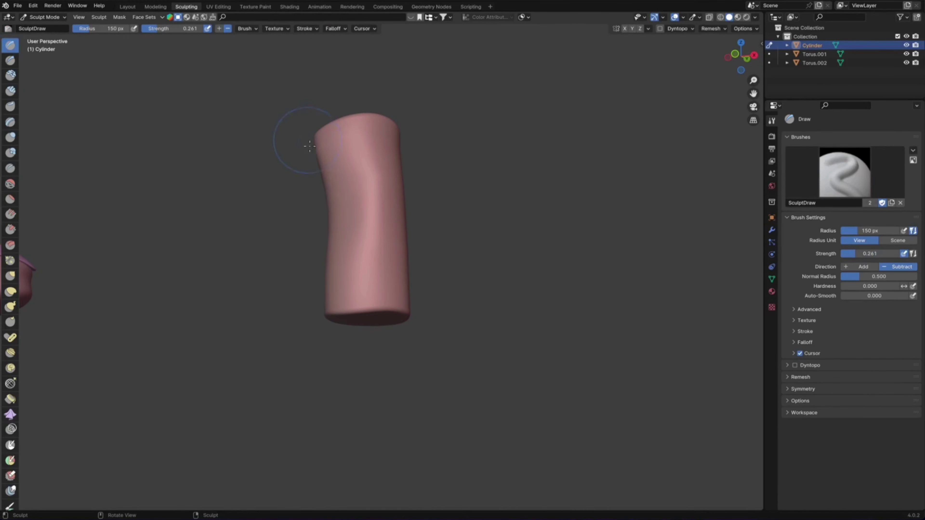
{"action": "right_click", "coordinate": [357, 180]}
{"action": "left_click_drag", "start_coordinate": [316, 181], "coordinate": [307, 181]}
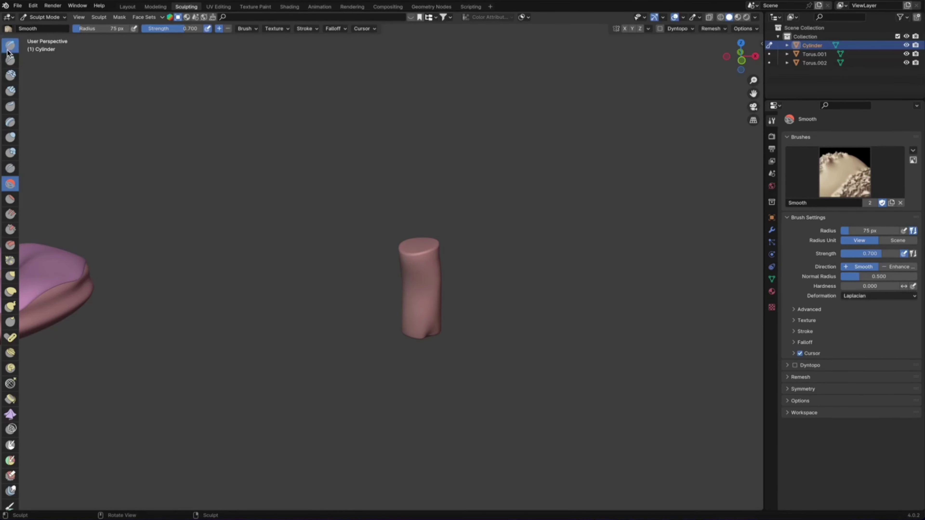
{"action": "left_click", "coordinate": [11, 46]}
{"action": "middle_click_drag", "start_coordinate": [320, 223], "coordinate": [309, 207]}
{"action": "scroll", "coordinate": [374, 235], "scroll_direction": "up", "scroll_amount": 3}
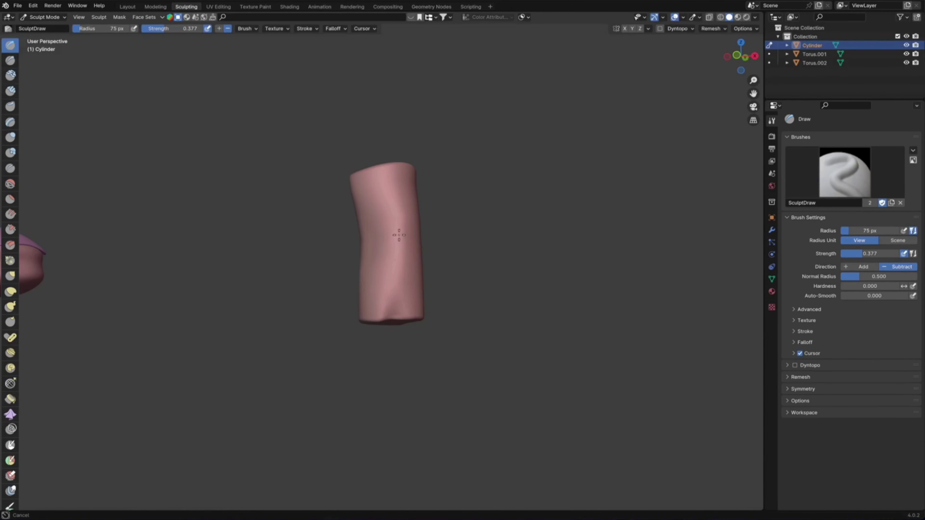
{"action": "middle_click_drag", "start_coordinate": [404, 231], "coordinate": [487, 243]}
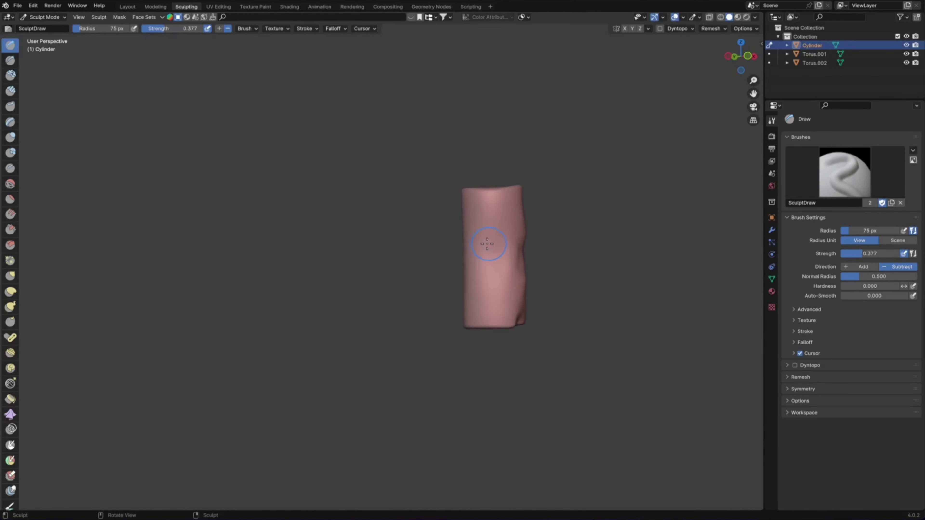
Use Elastic Deform to pull the cylinder's top corner and bottom out of shape.
{"action": "left_click", "coordinate": [10, 291]}
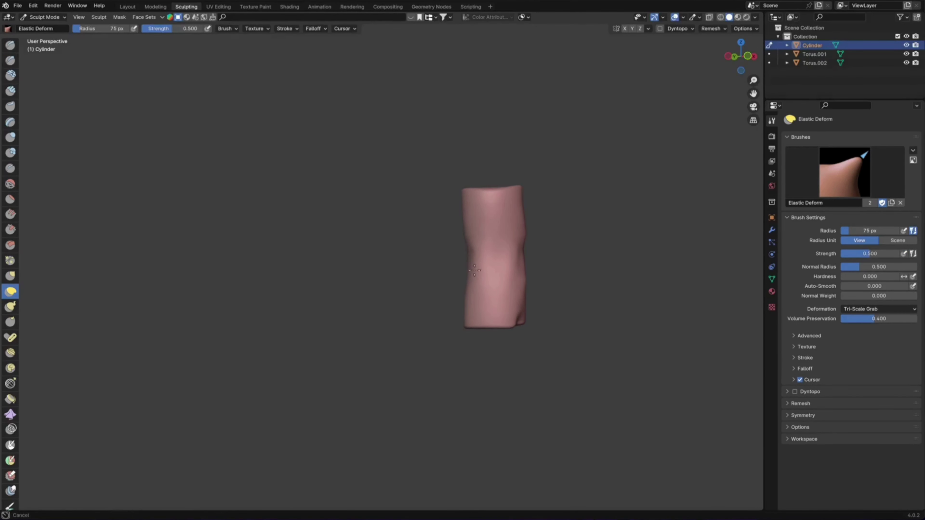
{"action": "middle_click_drag", "start_coordinate": [474, 270], "coordinate": [455, 296]}
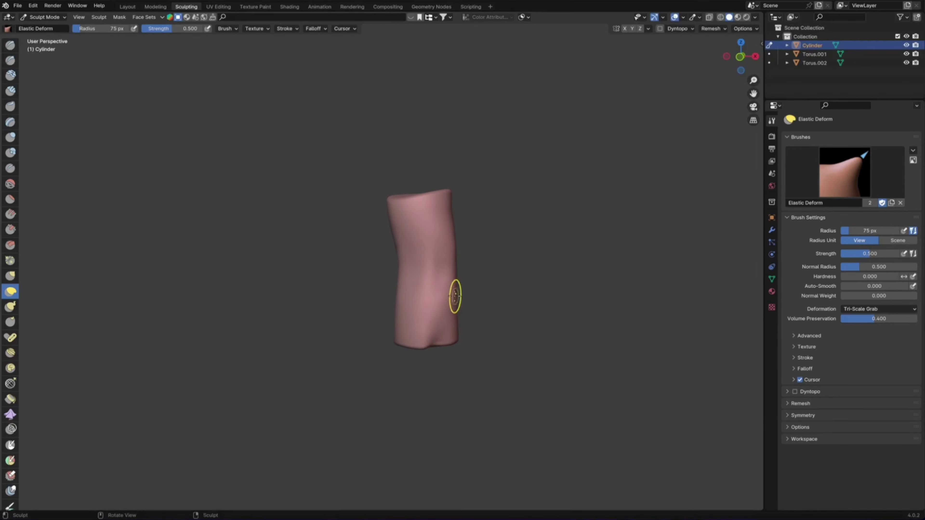
{"action": "left_click_drag", "start_coordinate": [452, 192], "coordinate": [441, 196]}
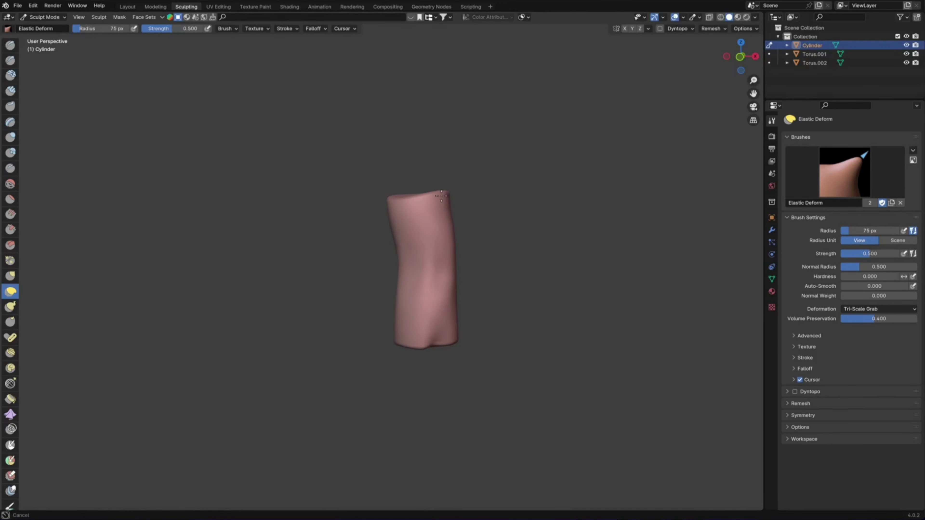
{"action": "left_click_drag", "start_coordinate": [435, 341], "coordinate": [434, 337]}
{"action": "middle_click_drag", "start_coordinate": [433, 337], "coordinate": [425, 301]}
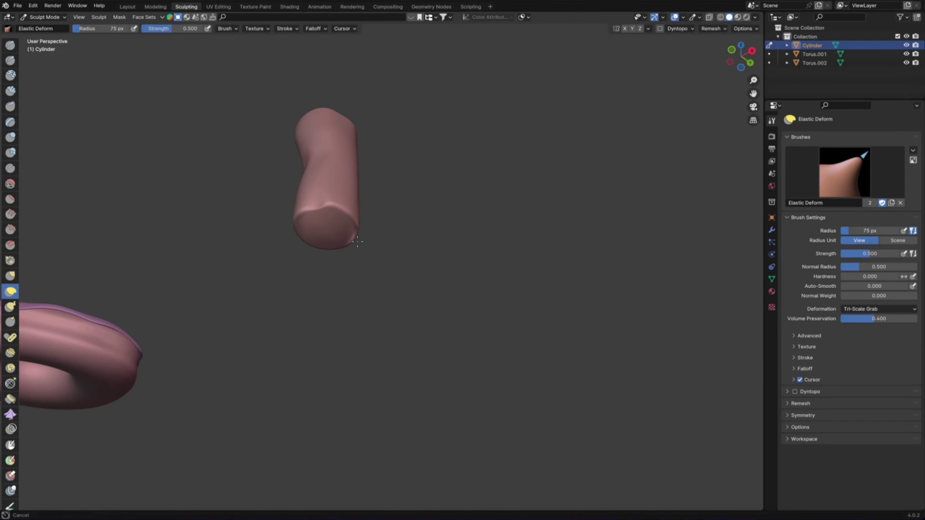
{"action": "middle_click_drag", "start_coordinate": [382, 213], "coordinate": [155, 52]}
Return to the Layout workspace and select the icing torus Torus.002.
{"action": "left_click", "coordinate": [127, 7]}
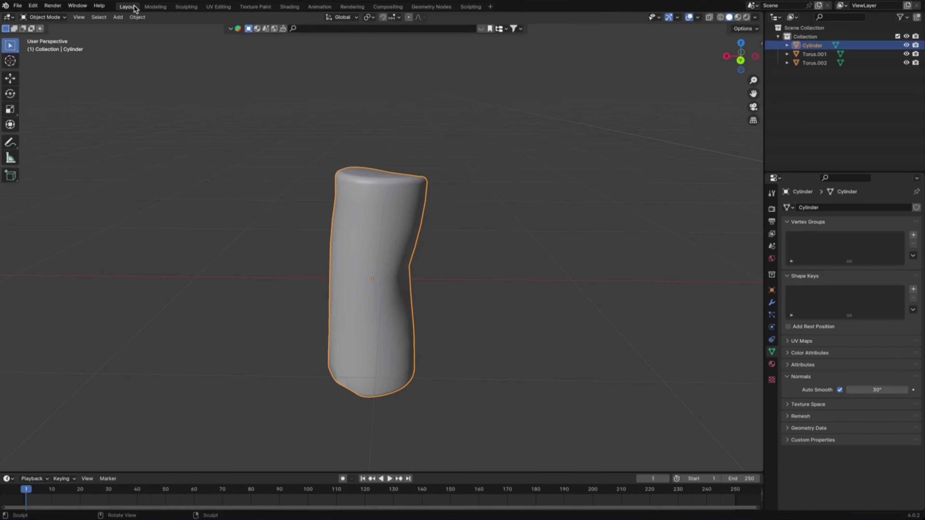
{"action": "scroll", "coordinate": [376, 183], "scroll_direction": "down", "scroll_amount": 5}
{"action": "mouse_move", "coordinate": [421, 229]}
{"action": "middle_mouse_down"}
{"action": "mouse_move", "coordinate": [250, 218]}
{"action": "mouse_move", "coordinate": [473, 276]}
{"action": "middle_mouse_up"}
{"action": "left_click", "coordinate": [337, 241]}
{"action": "scroll", "coordinate": [331, 228], "scroll_direction": "up", "scroll_amount": 3}
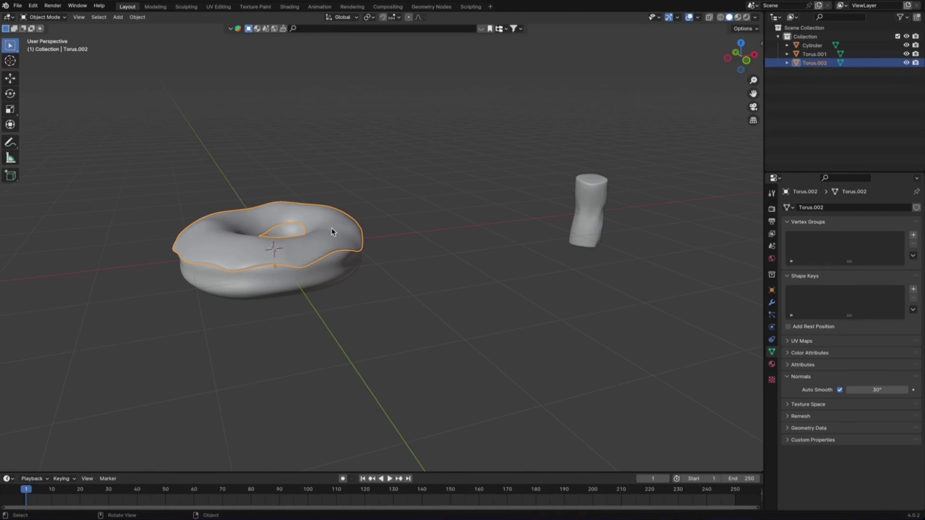
{"action": "scroll", "coordinate": [316, 228], "scroll_direction": "up", "scroll_amount": 2}
{"action": "mouse_move", "coordinate": [317, 228]}
{"action": "middle_mouse_down"}
{"action": "mouse_move", "coordinate": [430, 294]}
{"action": "mouse_move", "coordinate": [437, 278]}
{"action": "middle_mouse_up"}
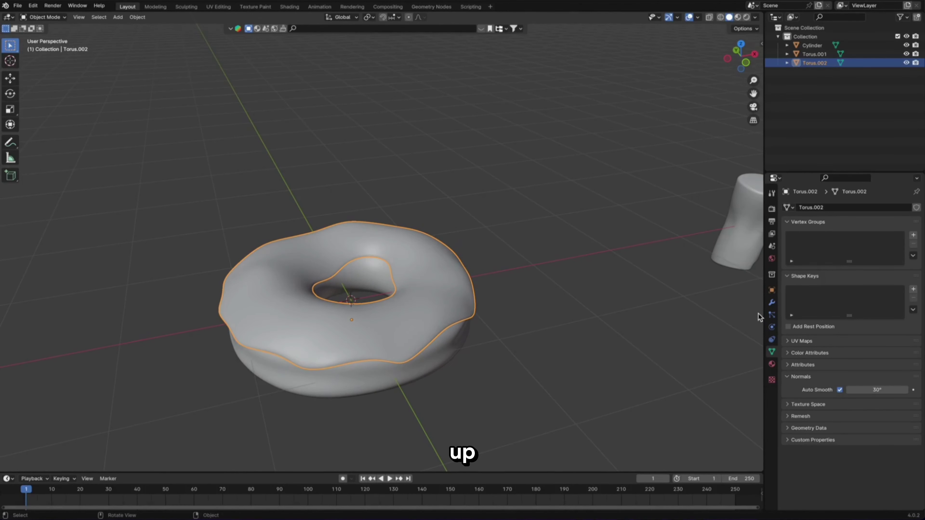
Add a Hair particle system with 1500 strands to the icing and enable Advanced.
{"action": "left_click", "coordinate": [772, 315]}
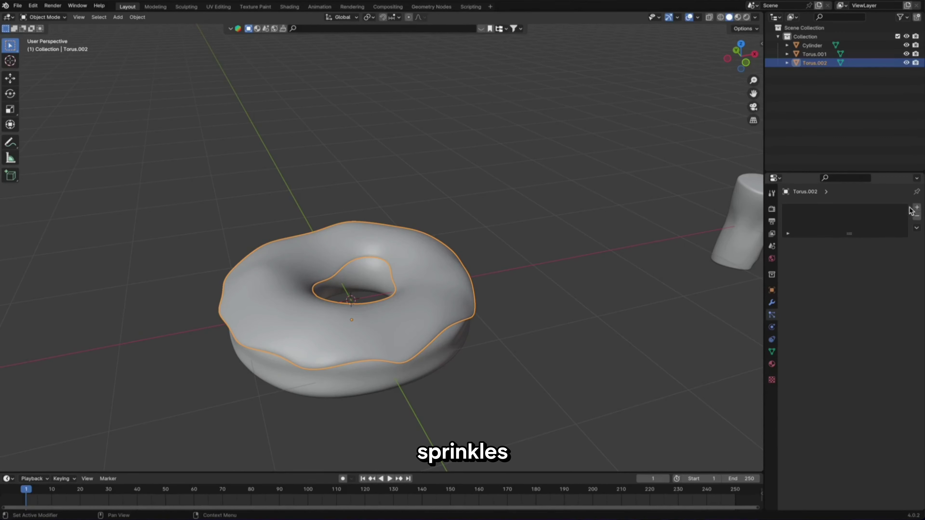
{"action": "left_click", "coordinate": [916, 207]}
{"action": "left_click", "coordinate": [889, 255]}
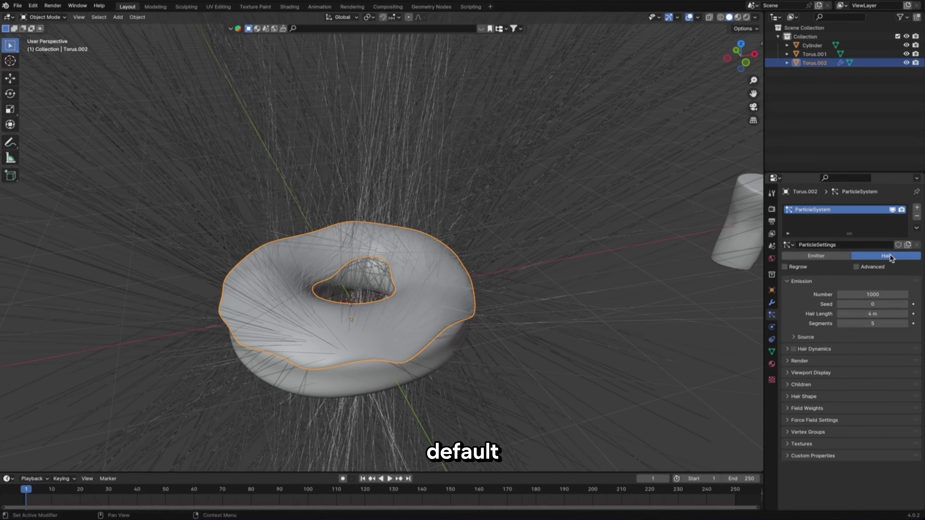
{"action": "double_click", "coordinate": [881, 294]}
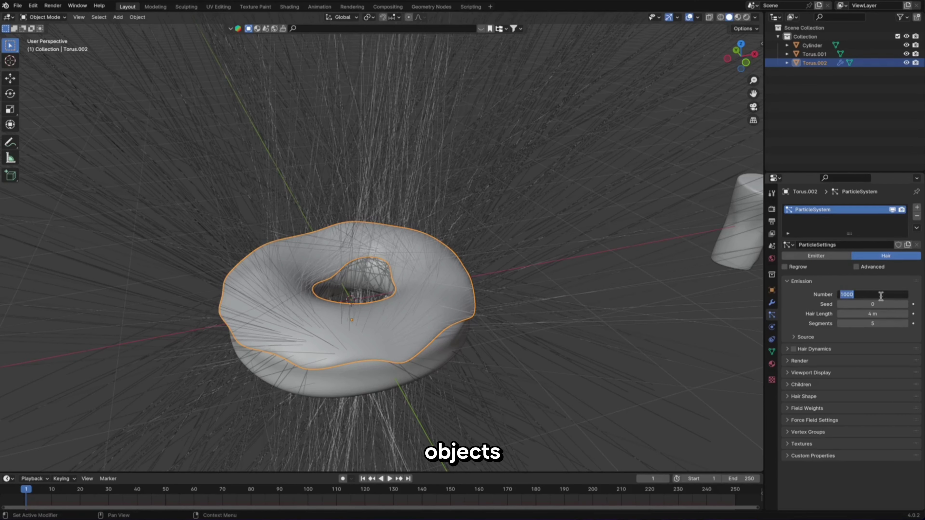
{"action": "type", "text": "1500"}
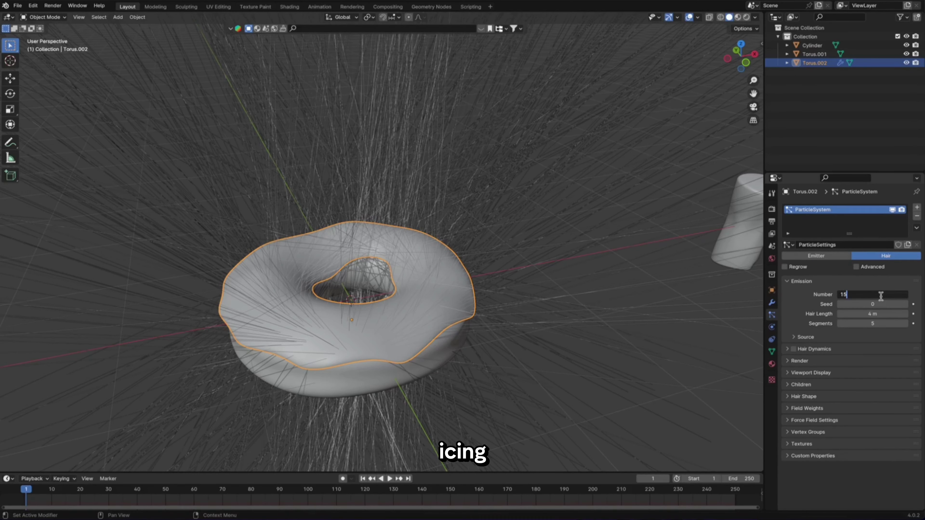
{"action": "key", "text": "Return"}
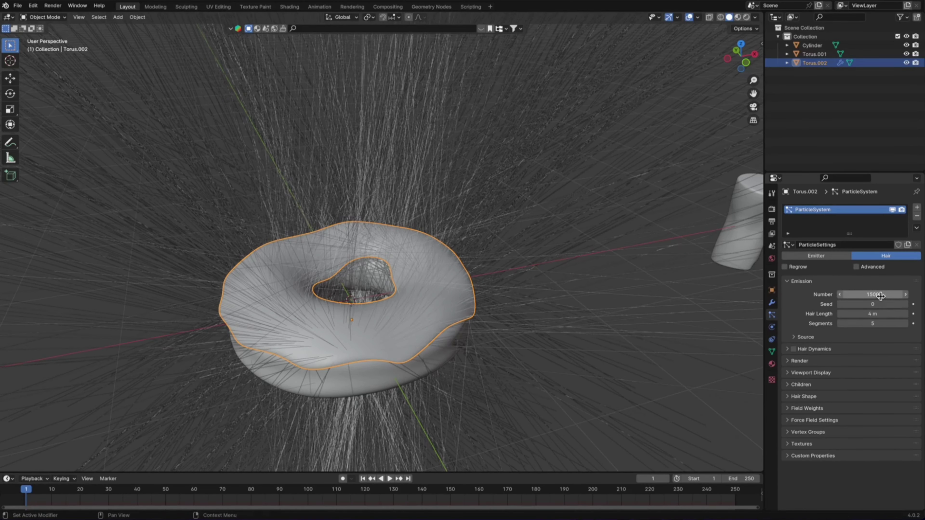
{"action": "left_click", "coordinate": [856, 268]}
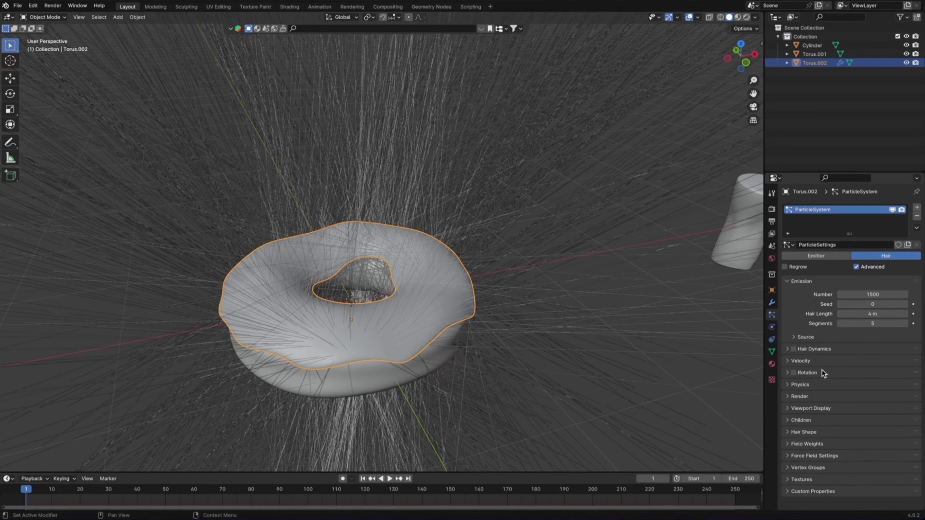
Render the icing particles as Object instances of the Cylinder.
{"action": "left_click", "coordinate": [794, 397]}
{"action": "left_click", "coordinate": [852, 409]}
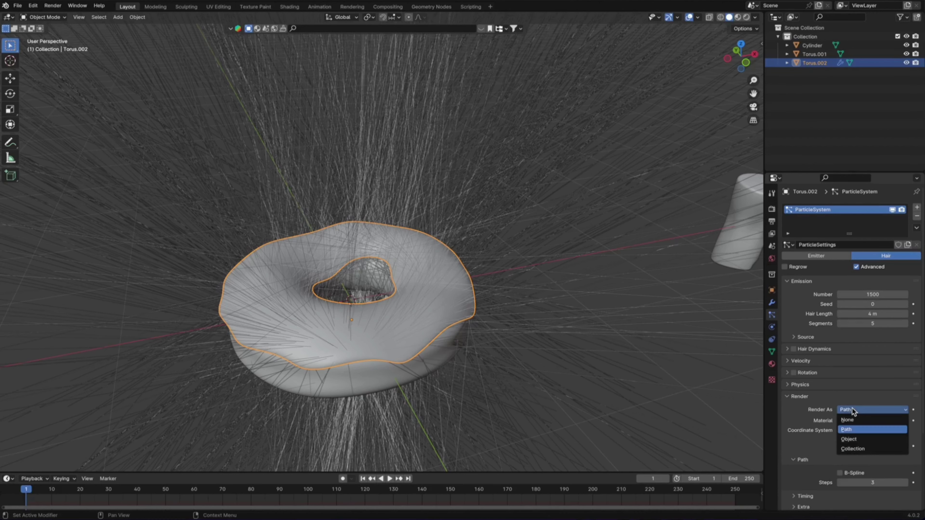
{"action": "left_click", "coordinate": [855, 439]}
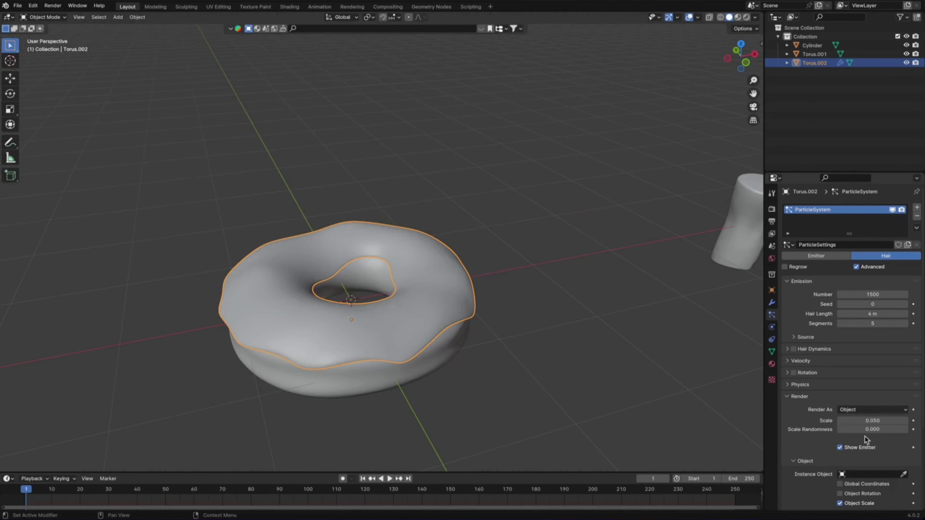
{"action": "left_click", "coordinate": [904, 474]}
{"action": "left_click", "coordinate": [735, 251]}
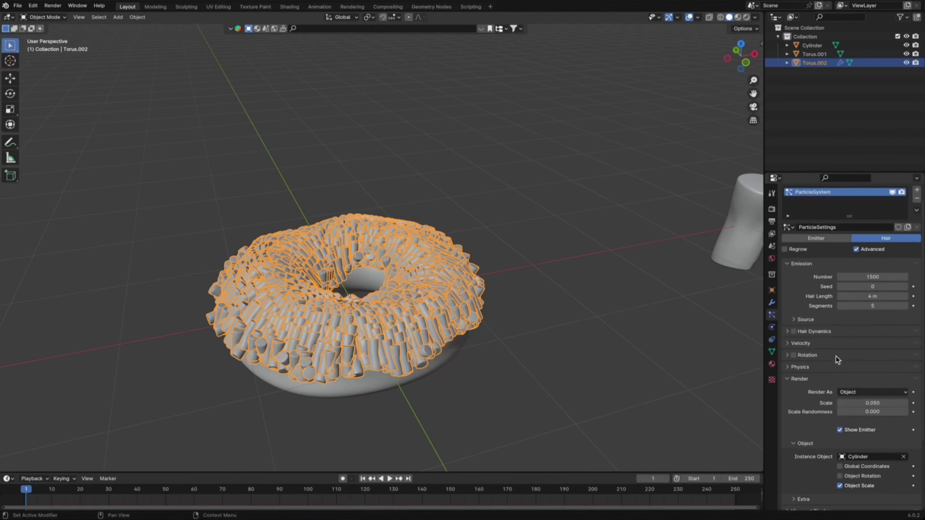
Set particle Scale Randomness to 0.5 and particle Scale to 0.03.
{"action": "scroll", "coordinate": [835, 370], "scroll_direction": "down", "scroll_amount": 5}
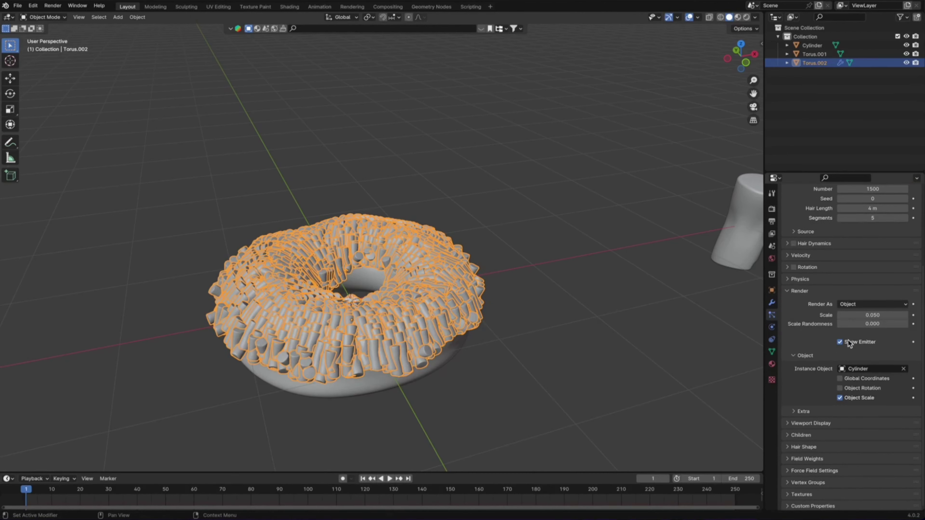
{"action": "left_click_drag", "start_coordinate": [852, 323], "coordinate": [896, 323]}
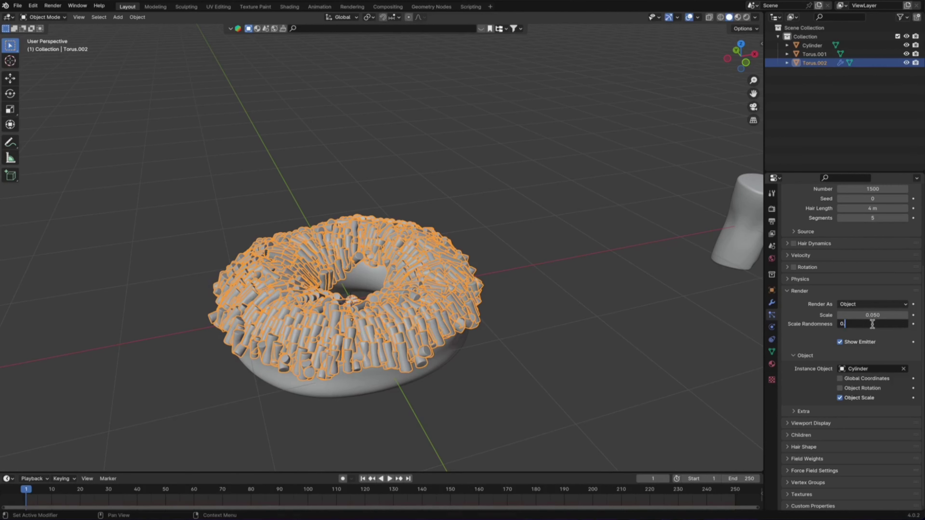
{"action": "type", "text": ".5"}
{"action": "key", "text": "Return"}
{"action": "left_click", "coordinate": [872, 315]}
{"action": "type", "text": "0.01"}
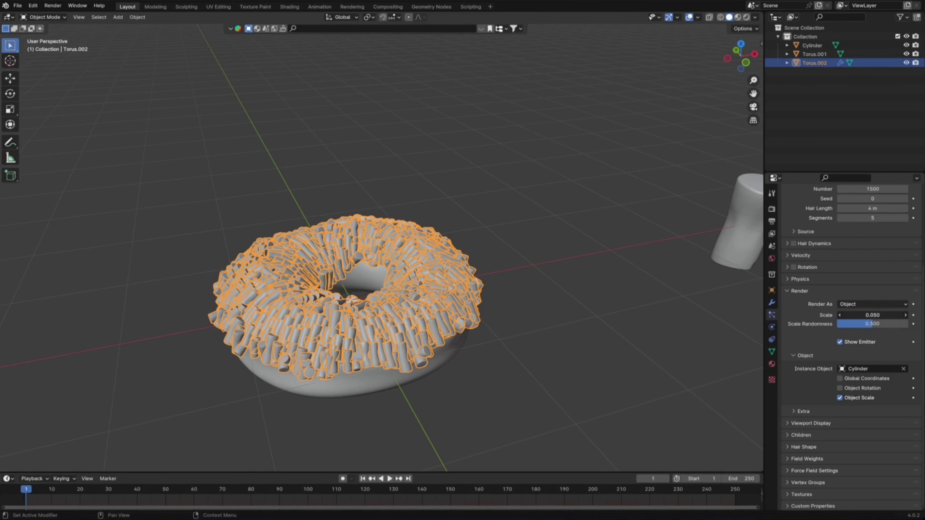
{"action": "key", "text": "Return"}
{"action": "key", "text": "ctrl+z"}
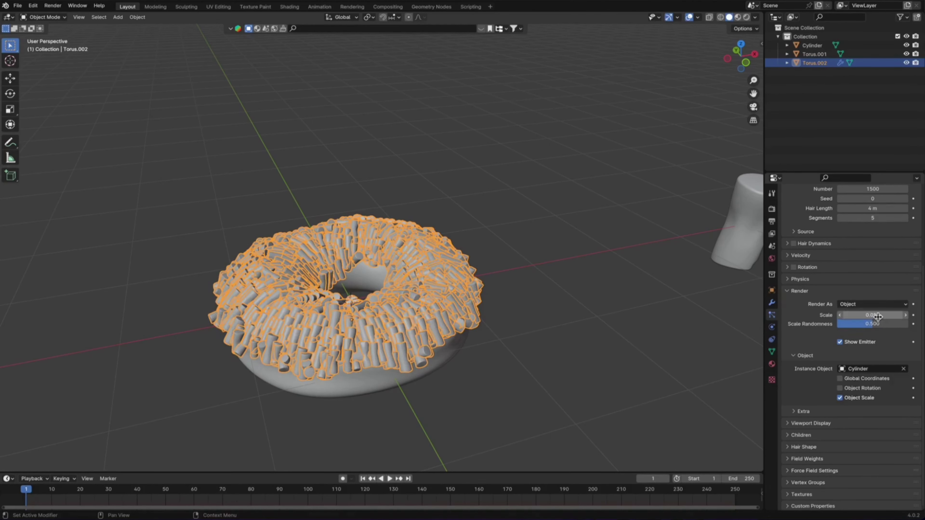
{"action": "left_click", "coordinate": [879, 315]}
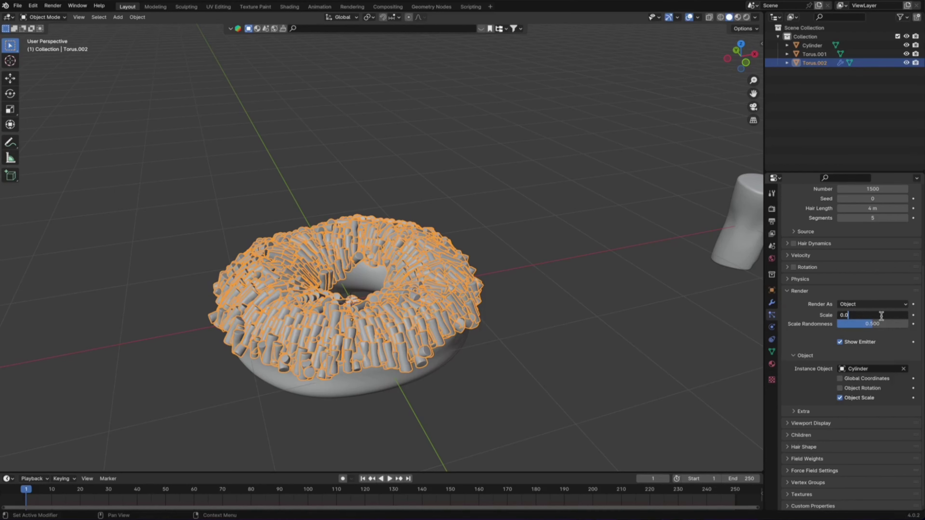
{"action": "type", "text": "3"}
{"action": "key", "text": "Return"}
Shrink the source Cylinder used for the sprinkles.
{"action": "left_click", "coordinate": [733, 235]}
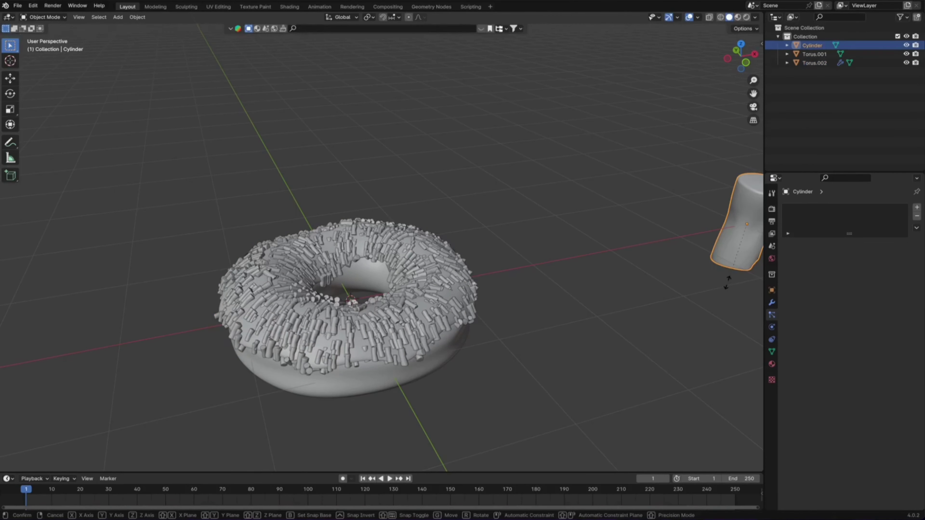
{"action": "key", "text": "s"}
{"action": "left_click", "coordinate": [684, 287]}
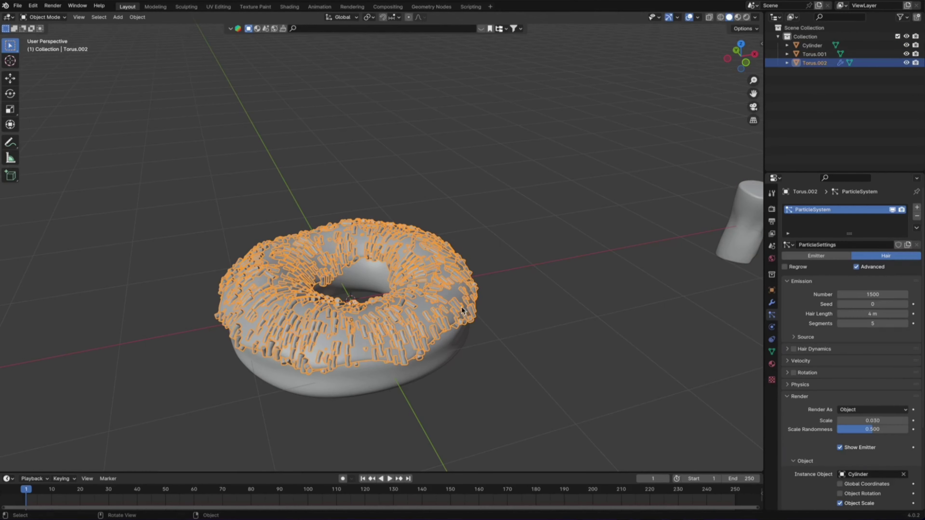
Enable particle rotation on the icing and randomize it (Randomize 0.3, Randomize Phase 1.05).
{"action": "left_click", "coordinate": [456, 310]}
{"action": "scroll", "coordinate": [838, 344], "scroll_direction": "down", "scroll_amount": 1}
{"action": "left_click", "coordinate": [807, 355]}
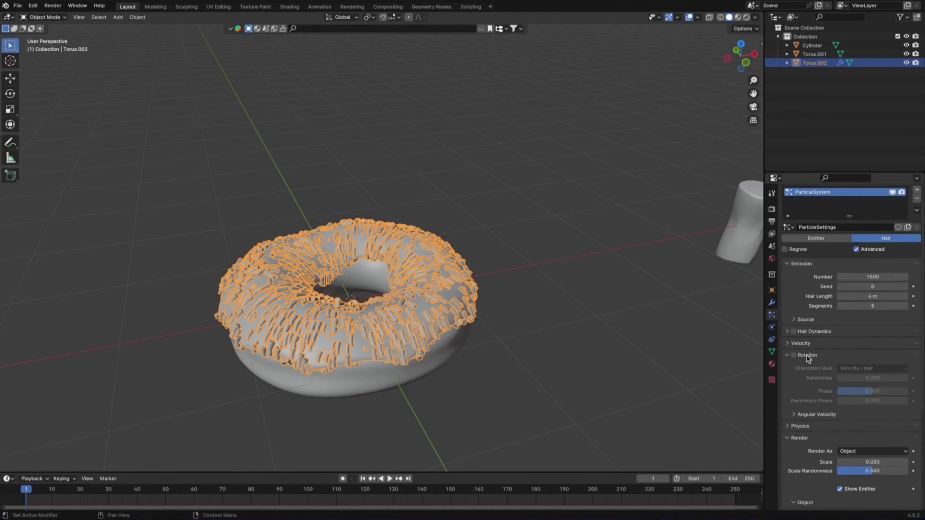
{"action": "left_click", "coordinate": [796, 355]}
{"action": "mouse_move", "coordinate": [869, 377]}
{"action": "left_mouse_down"}
{"action": "mouse_move", "coordinate": [888, 391]}
{"action": "mouse_move", "coordinate": [872, 401]}
{"action": "left_mouse_up"}
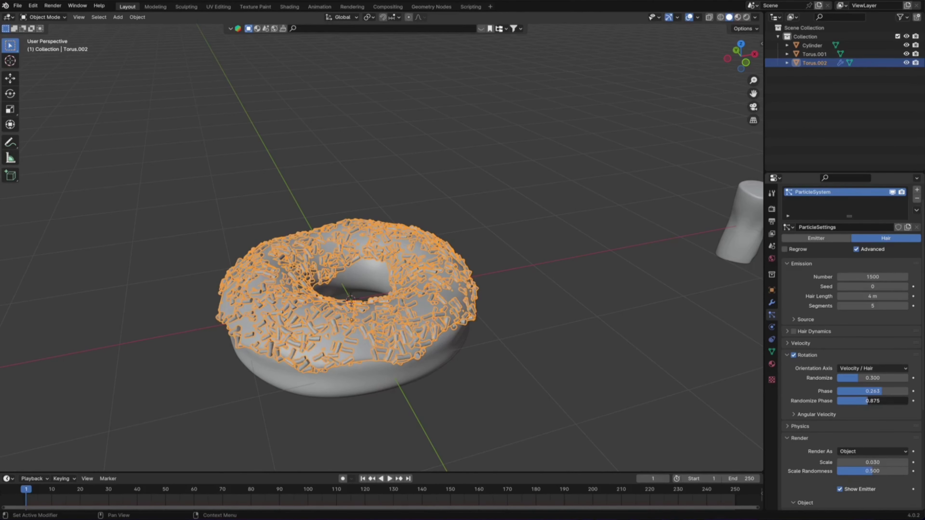
Reduce the sprinkle emission number to 1300 and check them from a low angle.
{"action": "left_click", "coordinate": [505, 301]}
{"action": "mouse_move", "coordinate": [505, 301]}
{"action": "middle_mouse_down"}
{"action": "mouse_move", "coordinate": [527, 318]}
{"action": "mouse_move", "coordinate": [596, 331]}
{"action": "mouse_move", "coordinate": [603, 275]}
{"action": "mouse_move", "coordinate": [553, 285]}
{"action": "mouse_move", "coordinate": [451, 245]}
{"action": "mouse_move", "coordinate": [389, 280]}
{"action": "mouse_move", "coordinate": [420, 285]}
{"action": "mouse_move", "coordinate": [429, 256]}
{"action": "middle_mouse_up"}
{"action": "scroll", "coordinate": [451, 244], "scroll_direction": "up", "scroll_amount": 3}
{"action": "left_click", "coordinate": [428, 256]}
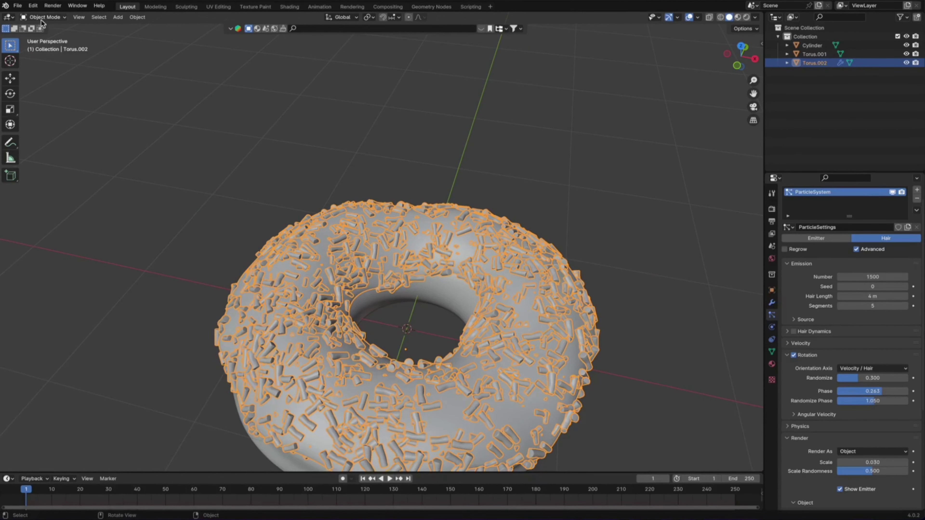
{"action": "left_click", "coordinate": [873, 275]}
{"action": "key", "text": "Return"}
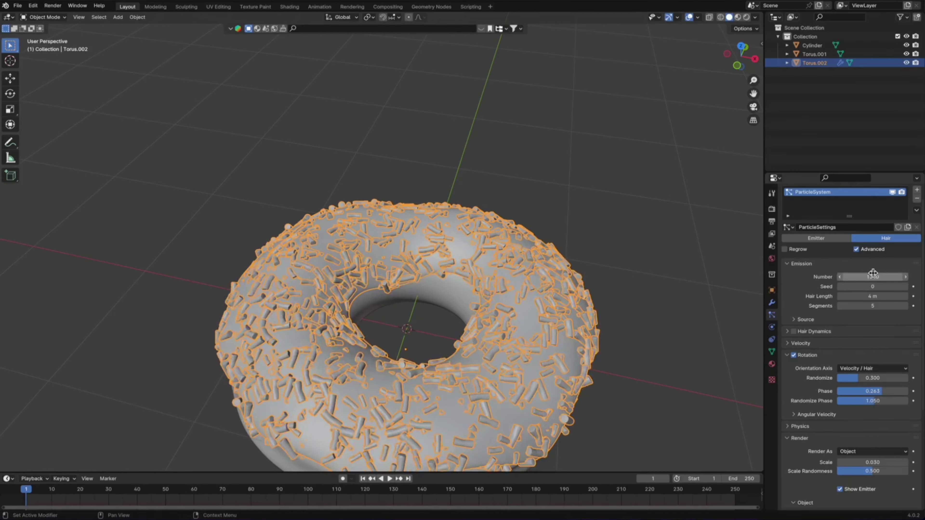
{"action": "mouse_move", "coordinate": [652, 355]}
{"action": "middle_mouse_down"}
{"action": "mouse_move", "coordinate": [584, 351]}
{"action": "mouse_move", "coordinate": [552, 320]}
{"action": "mouse_move", "coordinate": [576, 364]}
{"action": "mouse_move", "coordinate": [626, 368]}
{"action": "middle_mouse_up"}
{"action": "left_click", "coordinate": [583, 336]}
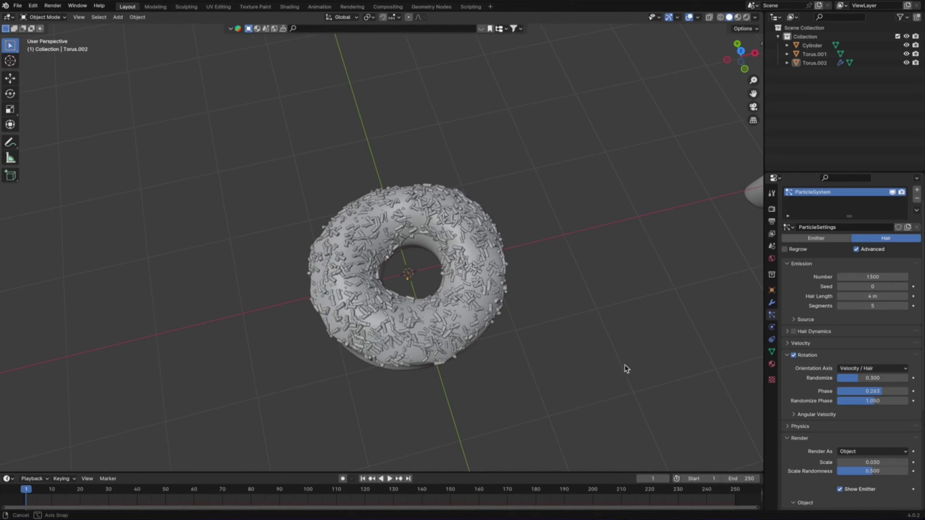
{"action": "left_click", "coordinate": [484, 240]}
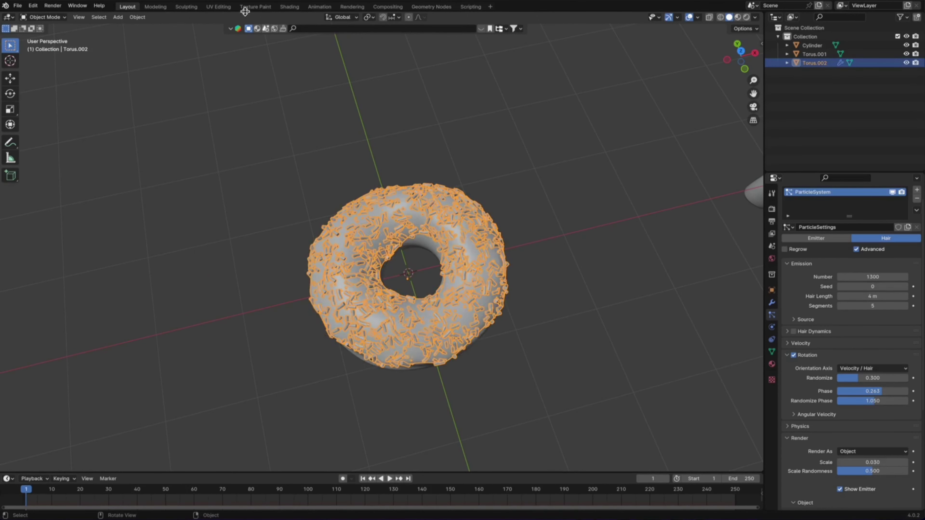
In the Sculpting workspace, frame the donut in top view and hide the sprinkles.
{"action": "left_click", "coordinate": [187, 6]}
{"action": "left_click", "coordinate": [741, 42]}
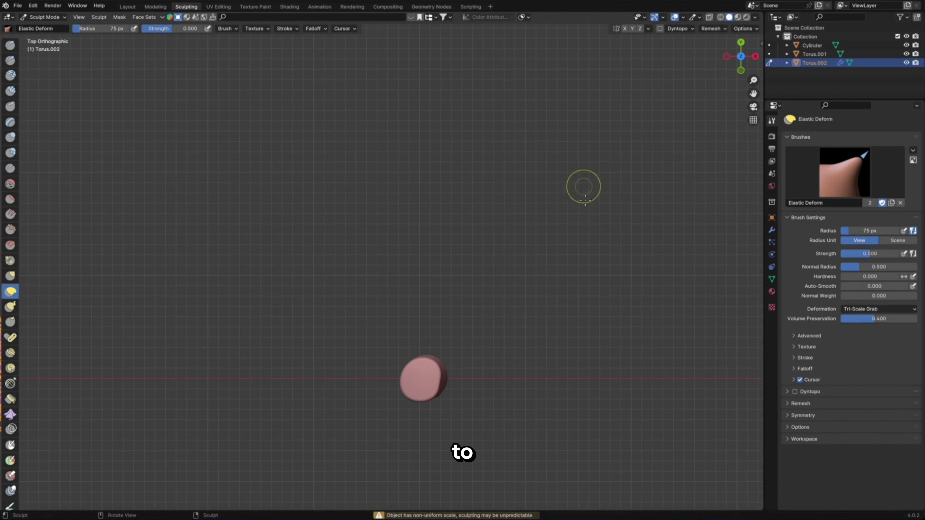
{"action": "middle_click_drag", "start_coordinate": [384, 281], "coordinate": [594, 281], "text": "shift"}
{"action": "scroll", "coordinate": [537, 258], "scroll_direction": "up", "scroll_amount": 5}
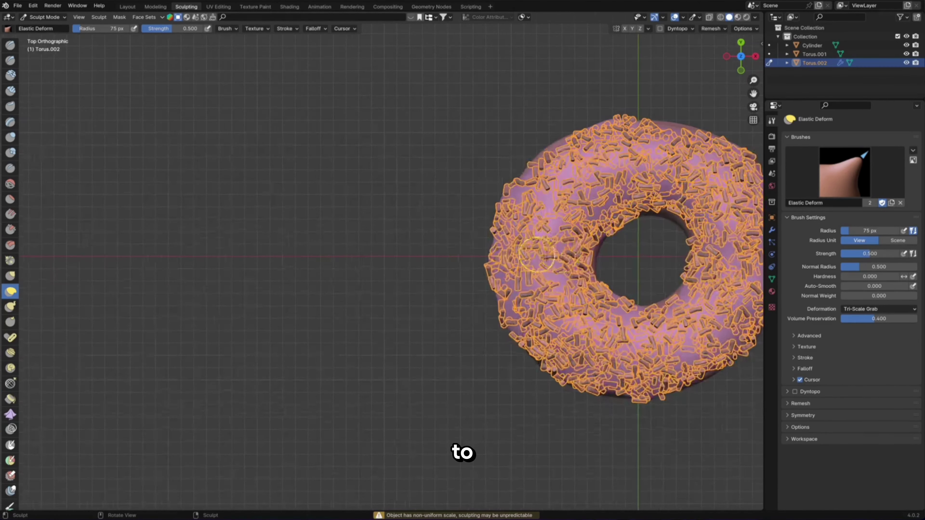
{"action": "middle_click_drag", "start_coordinate": [467, 218], "coordinate": [259, 196], "text": "shift"}
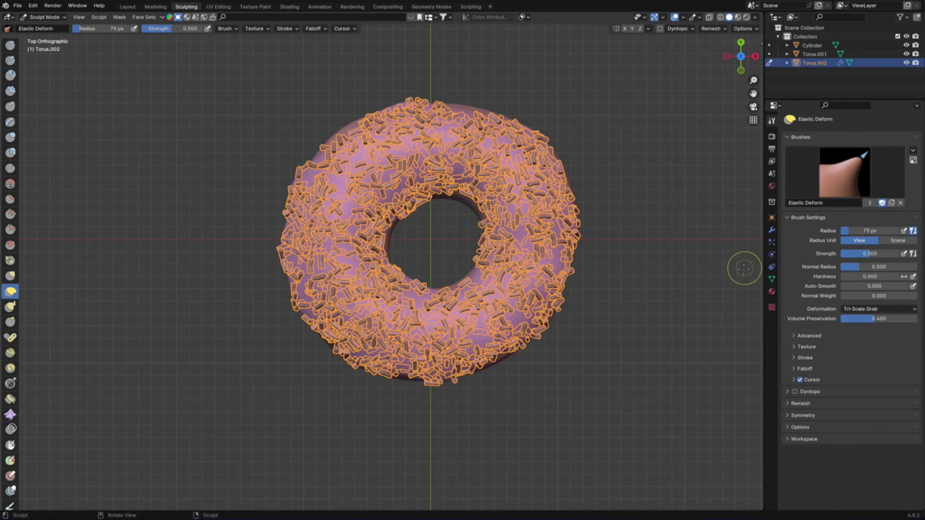
{"action": "left_click", "coordinate": [772, 243]}
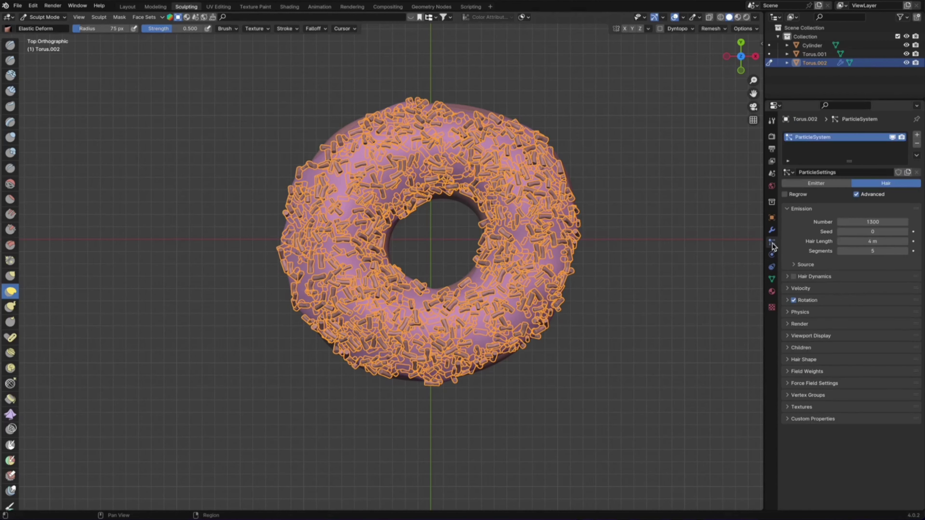
{"action": "left_click", "coordinate": [892, 137]}
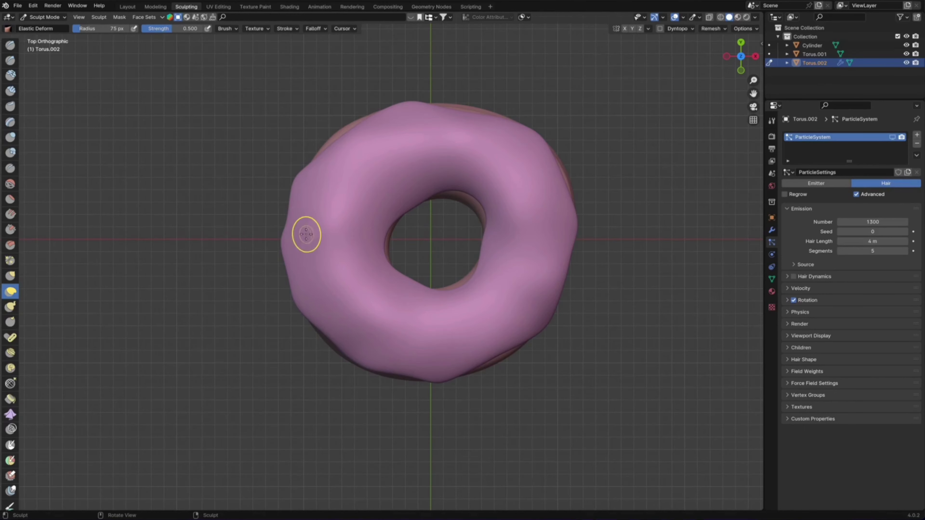
Elastic-deform the icing's outer and inner edges with a 256 px brush.
{"action": "right_click", "coordinate": [252, 235]}
{"action": "mouse_move", "coordinate": [255, 235]}
{"action": "left_mouse_down"}
{"action": "mouse_move", "coordinate": [284, 234]}
{"action": "mouse_move", "coordinate": [322, 178]}
{"action": "left_mouse_up"}
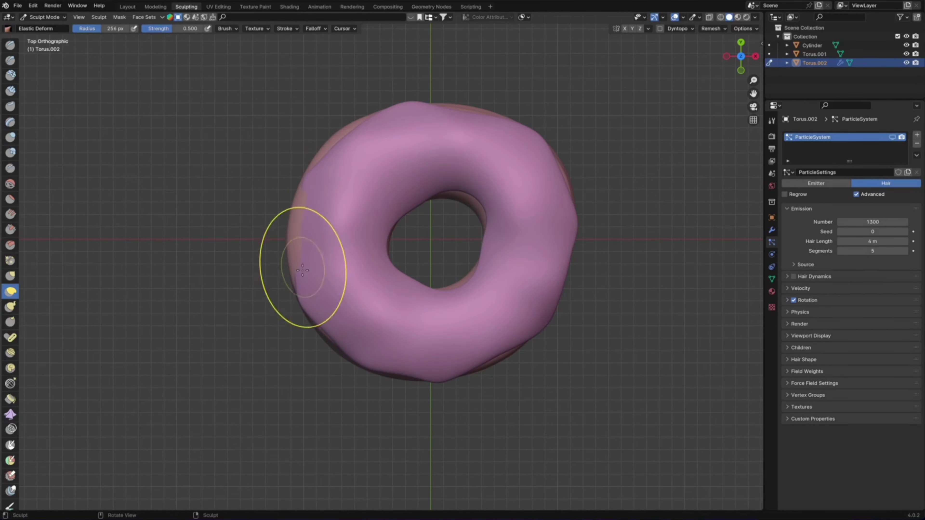
{"action": "left_click_drag", "start_coordinate": [299, 252], "coordinate": [328, 324]}
{"action": "mouse_move", "coordinate": [439, 371]}
{"action": "left_mouse_down"}
{"action": "mouse_move", "coordinate": [437, 355]}
{"action": "mouse_move", "coordinate": [502, 356]}
{"action": "mouse_move", "coordinate": [516, 323]}
{"action": "mouse_move", "coordinate": [525, 324]}
{"action": "left_mouse_up"}
{"action": "left_click_drag", "start_coordinate": [553, 207], "coordinate": [479, 234]}
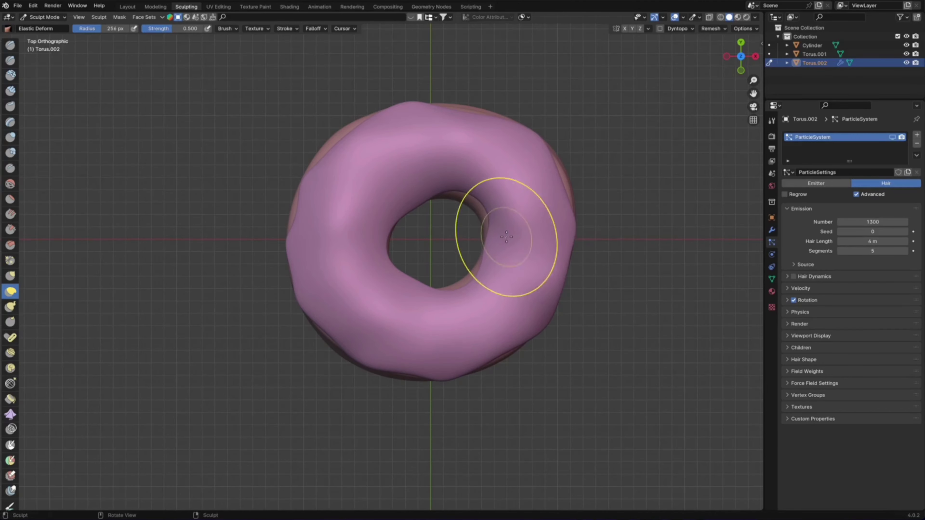
{"action": "key", "text": "ctrl+z"}
{"action": "mouse_move", "coordinate": [361, 113]}
{"action": "left_mouse_down"}
{"action": "mouse_move", "coordinate": [398, 130]}
{"action": "mouse_move", "coordinate": [406, 113]}
{"action": "mouse_move", "coordinate": [382, 123]}
{"action": "mouse_move", "coordinate": [433, 103]}
{"action": "mouse_move", "coordinate": [445, 113]}
{"action": "mouse_move", "coordinate": [433, 153]}
{"action": "left_mouse_up"}
{"action": "left_click_drag", "start_coordinate": [429, 207], "coordinate": [392, 189]}
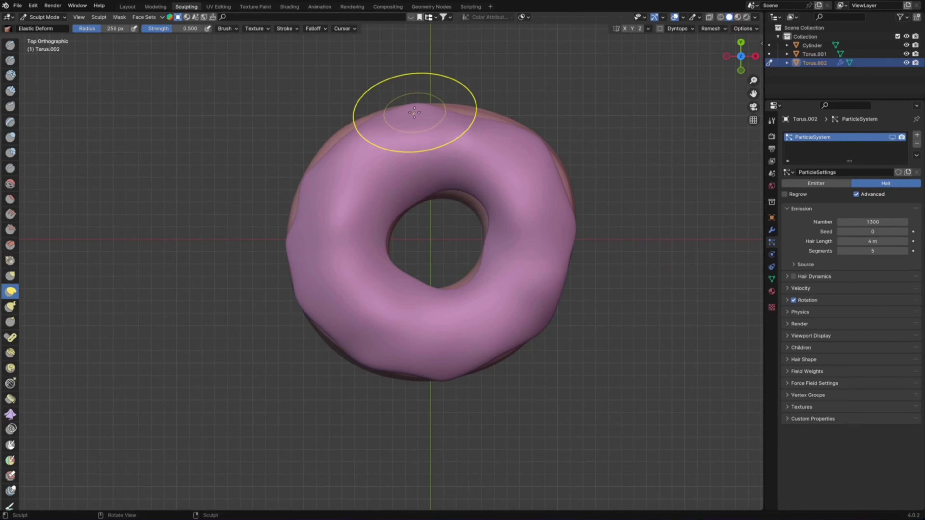
{"action": "left_click_drag", "start_coordinate": [412, 114], "coordinate": [416, 118]}
Orbit to inspect the reshaped icing and go back to the Layout workspace.
{"action": "middle_click_drag", "start_coordinate": [415, 114], "coordinate": [473, 237]}
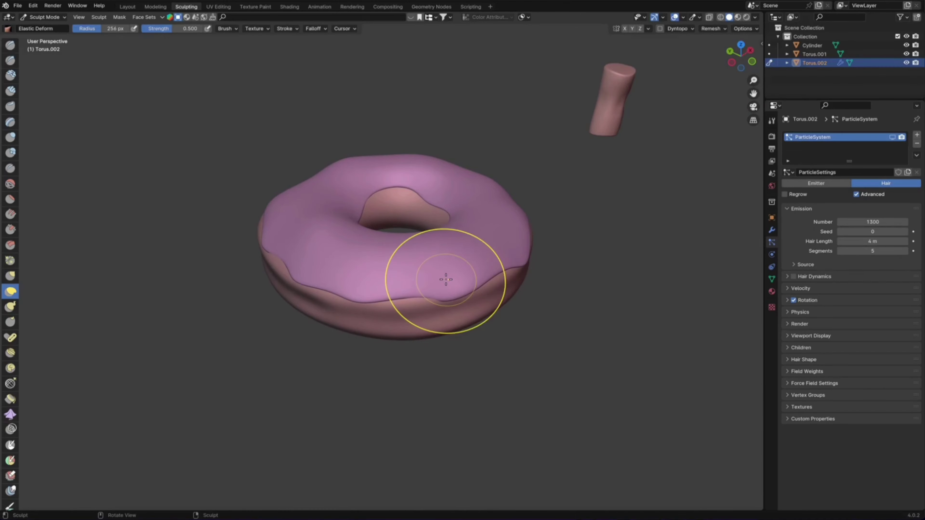
{"action": "mouse_move", "coordinate": [446, 274]}
{"action": "middle_mouse_down"}
{"action": "mouse_move", "coordinate": [262, 233]}
{"action": "mouse_move", "coordinate": [290, 233]}
{"action": "middle_mouse_up"}
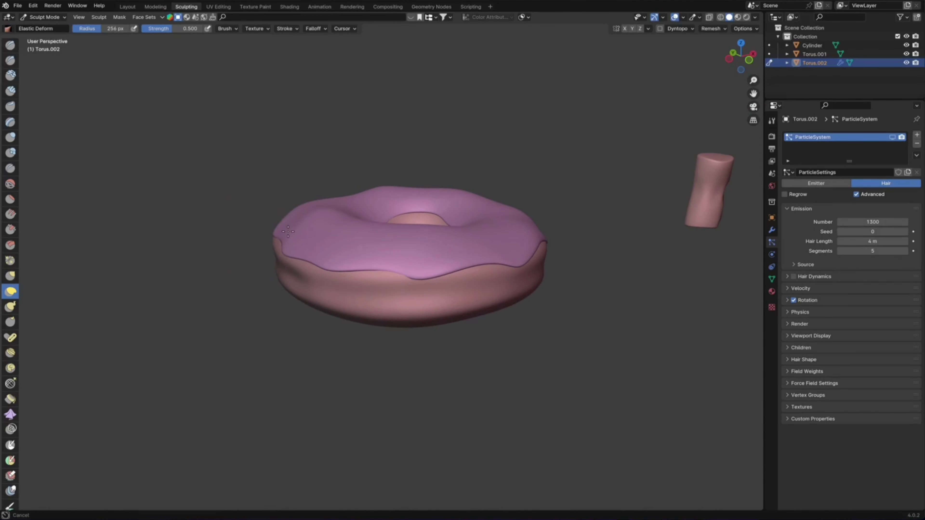
{"action": "left_click", "coordinate": [127, 7]}
Show the sprinkles again, select the donut base, use Material Preview, and open the sidebar.
{"action": "left_click", "coordinate": [891, 191]}
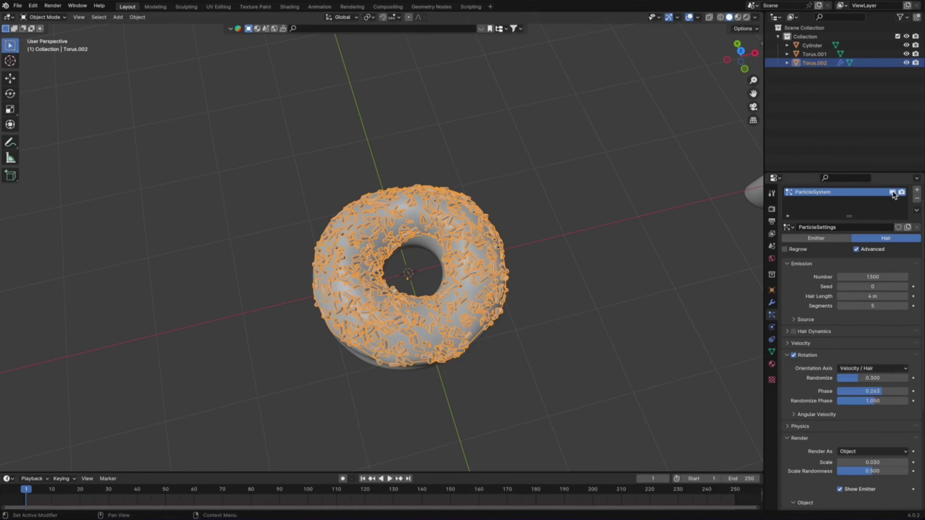
{"action": "left_click", "coordinate": [592, 291]}
{"action": "scroll", "coordinate": [555, 294], "scroll_direction": "up", "scroll_amount": 2}
{"action": "mouse_move", "coordinate": [555, 293]}
{"action": "middle_mouse_down"}
{"action": "mouse_move", "coordinate": [485, 251]}
{"action": "mouse_move", "coordinate": [503, 258]}
{"action": "middle_mouse_up"}
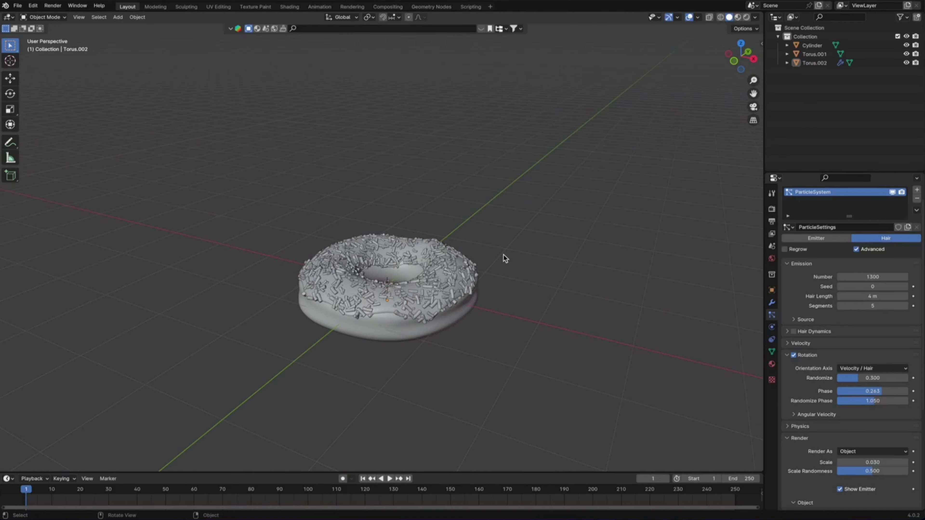
{"action": "left_click", "coordinate": [436, 324]}
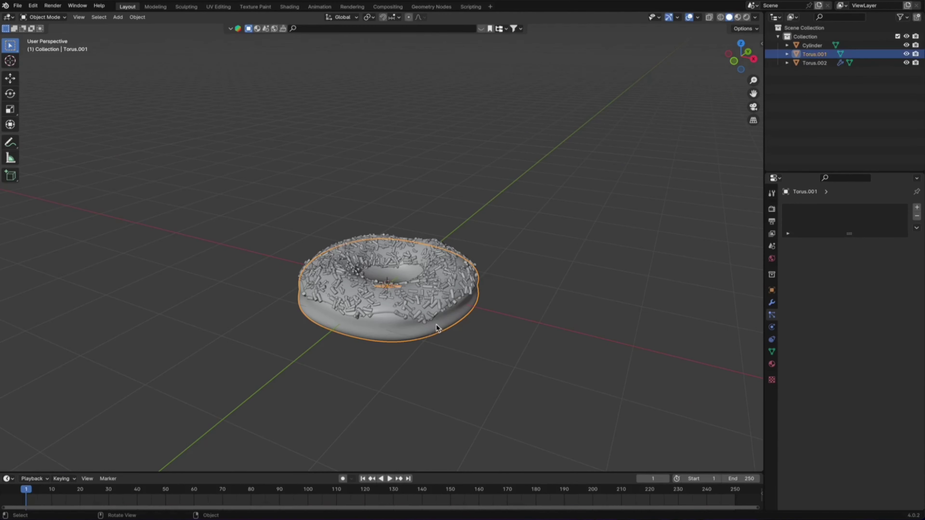
{"action": "left_click", "coordinate": [738, 18]}
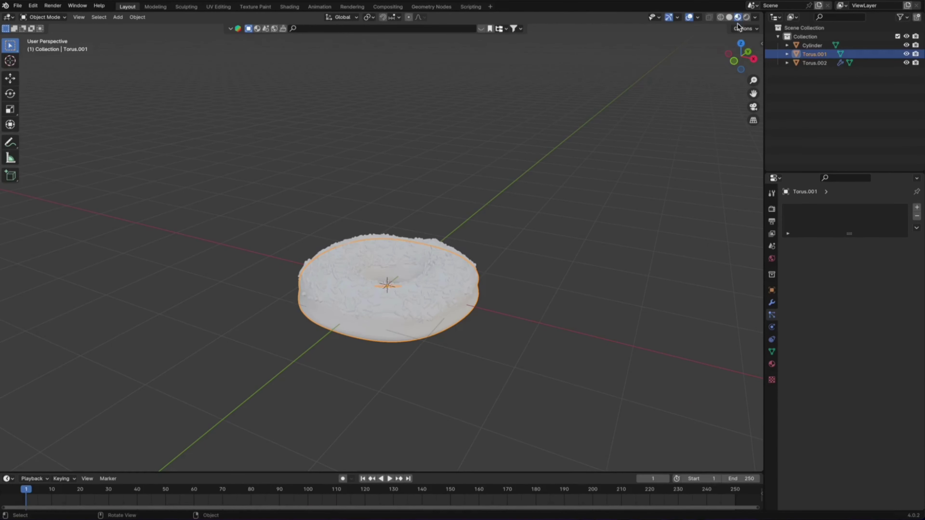
{"action": "left_click", "coordinate": [760, 44]}
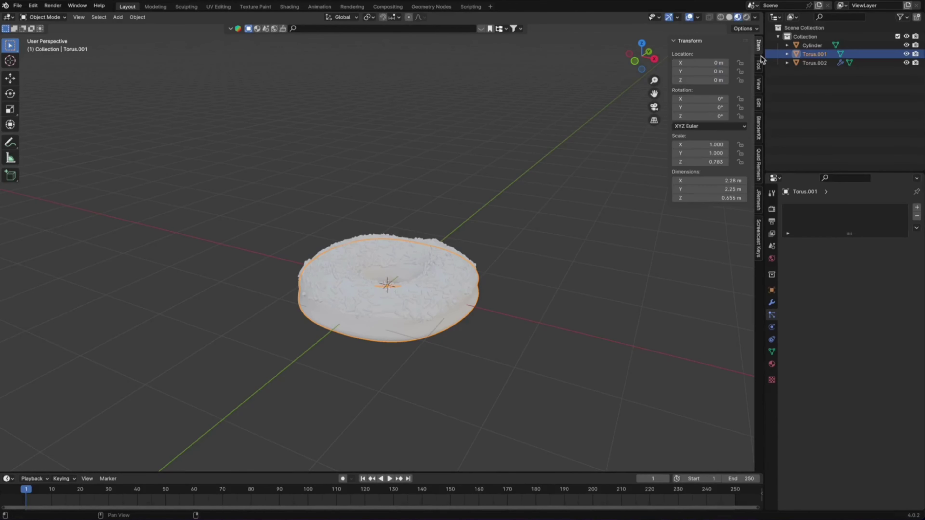
Search BlenderKit materials for 'dough' and apply the Doughnut material to the donut base.
{"action": "left_click", "coordinate": [759, 124]}
{"action": "left_click", "coordinate": [720, 89]}
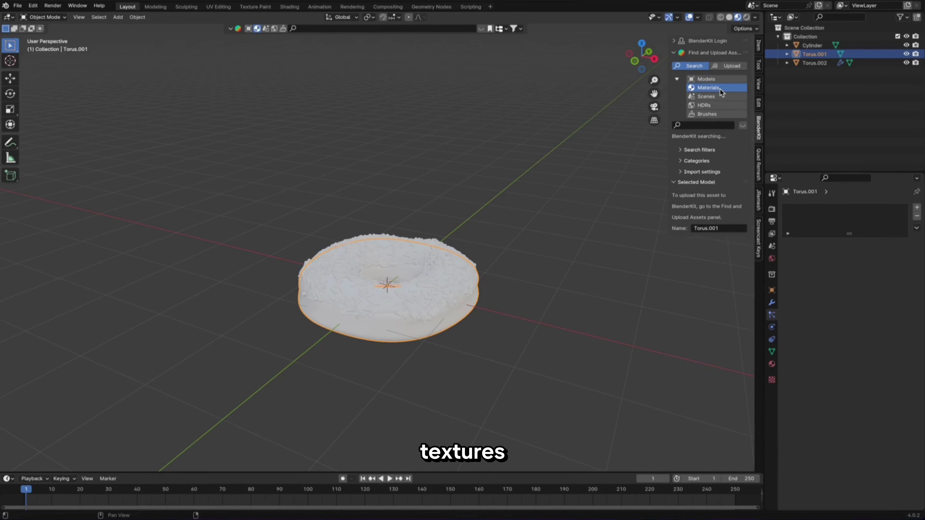
{"action": "left_click", "coordinate": [718, 125]}
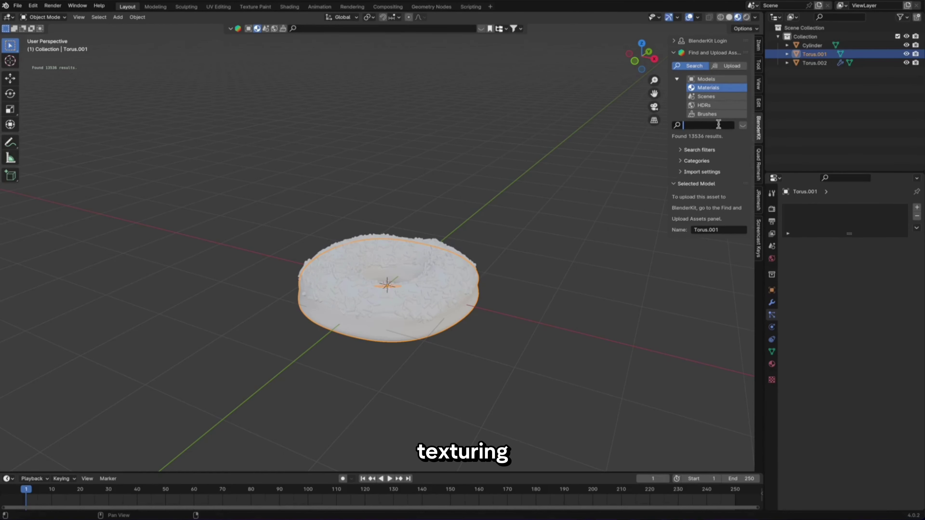
{"action": "type", "text": "do"}
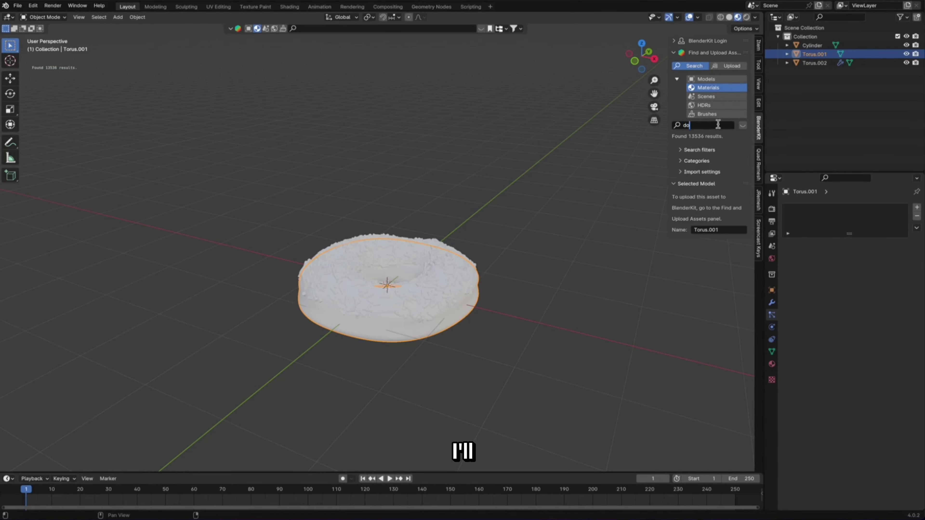
{"action": "type", "text": "ugh"}
{"action": "key", "text": "Return"}
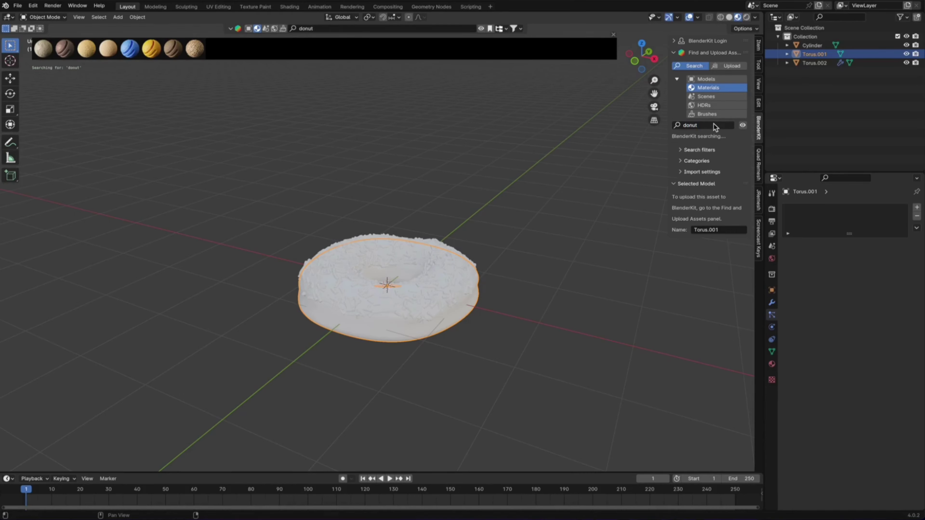
{"action": "mouse_move", "coordinate": [86, 49]}
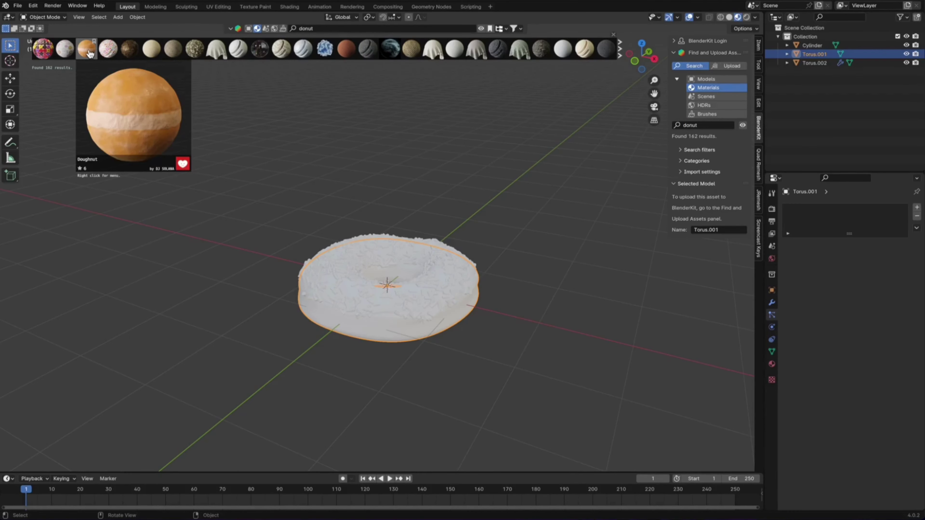
{"action": "left_click_drag", "start_coordinate": [90, 54], "coordinate": [209, 205]}
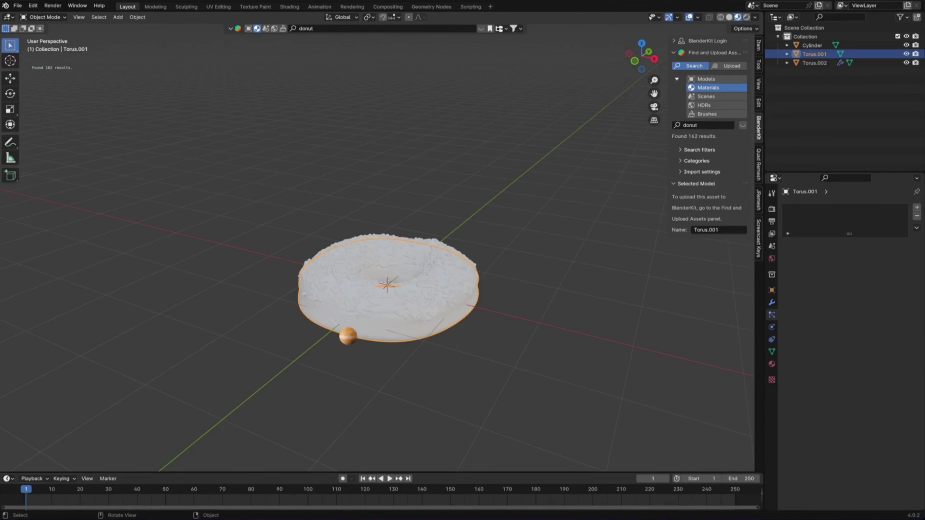
{"action": "left_click_drag", "start_coordinate": [347, 335], "coordinate": [329, 317]}
Turn the Timeline area into a Shader Editor.
{"action": "scroll", "coordinate": [397, 330], "scroll_direction": "up", "scroll_amount": 2}
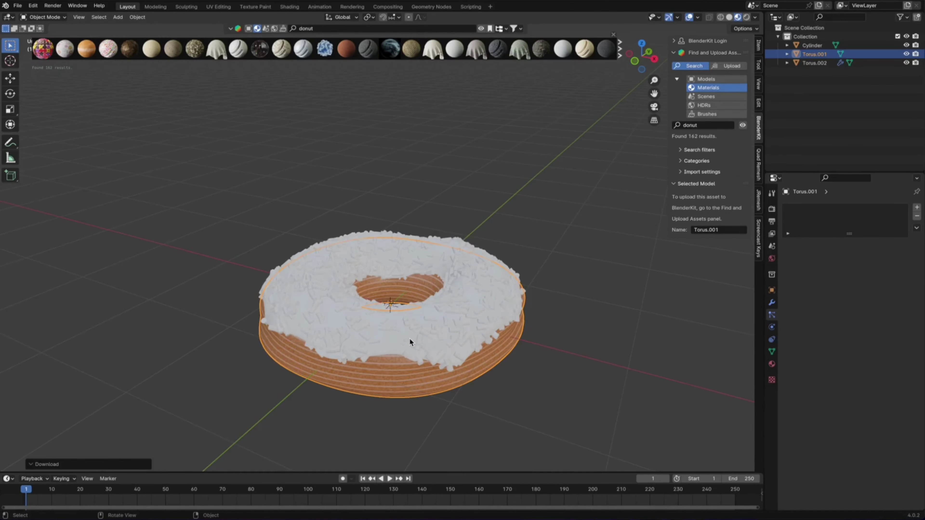
{"action": "middle_click_drag", "start_coordinate": [410, 339], "coordinate": [417, 325]}
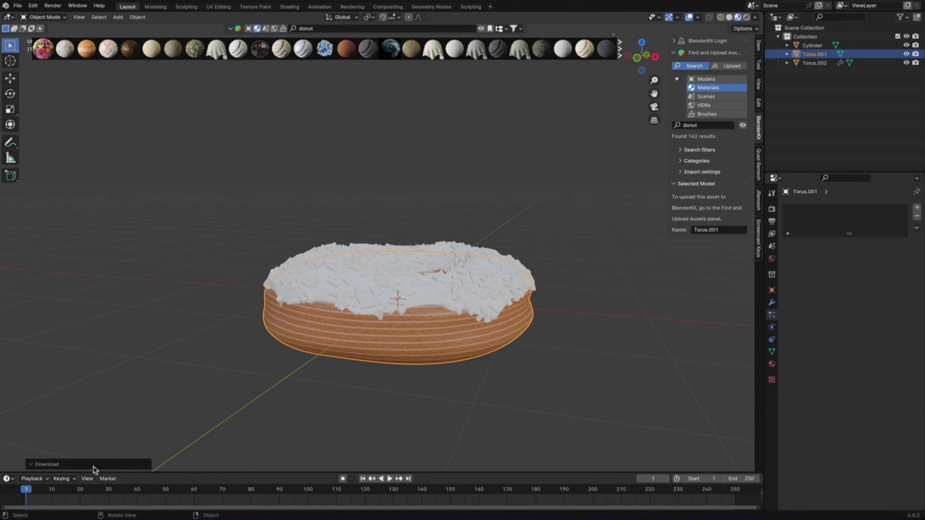
{"action": "left_click", "coordinate": [7, 478]}
{"action": "left_click", "coordinate": [30, 453]}
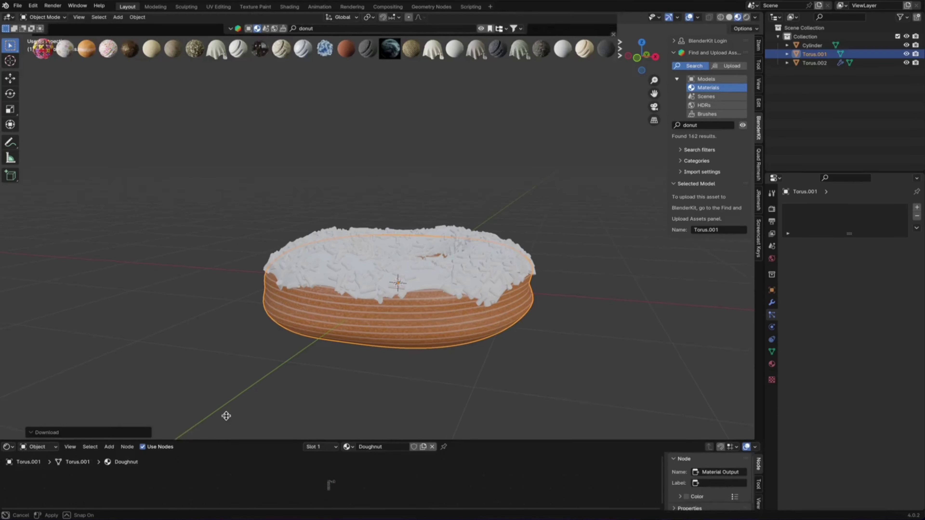
Enlarge the shader editor and add a Mapping node left of the Doughnut node.
{"action": "left_click_drag", "start_coordinate": [216, 473], "coordinate": [233, 350]}
{"action": "scroll", "coordinate": [314, 462], "scroll_direction": "up", "scroll_amount": 2}
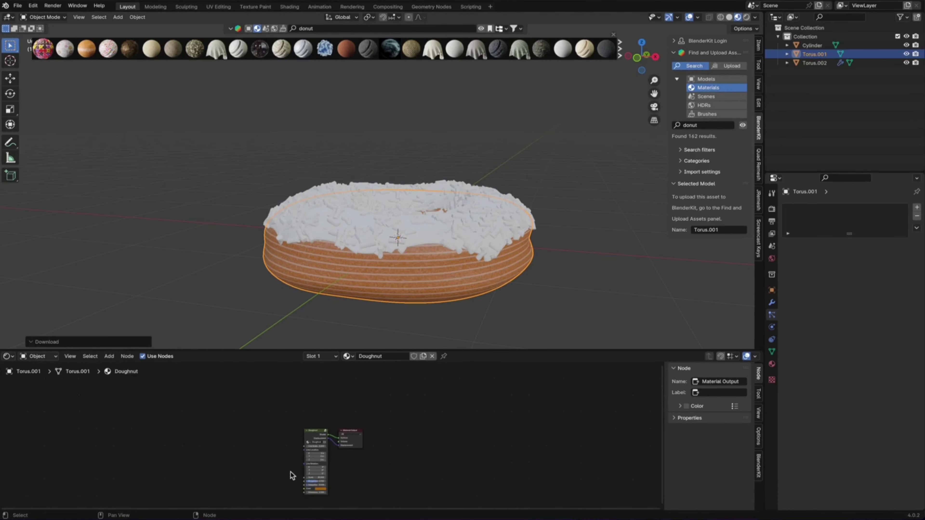
{"action": "scroll", "coordinate": [291, 471], "scroll_direction": "up", "scroll_amount": 4}
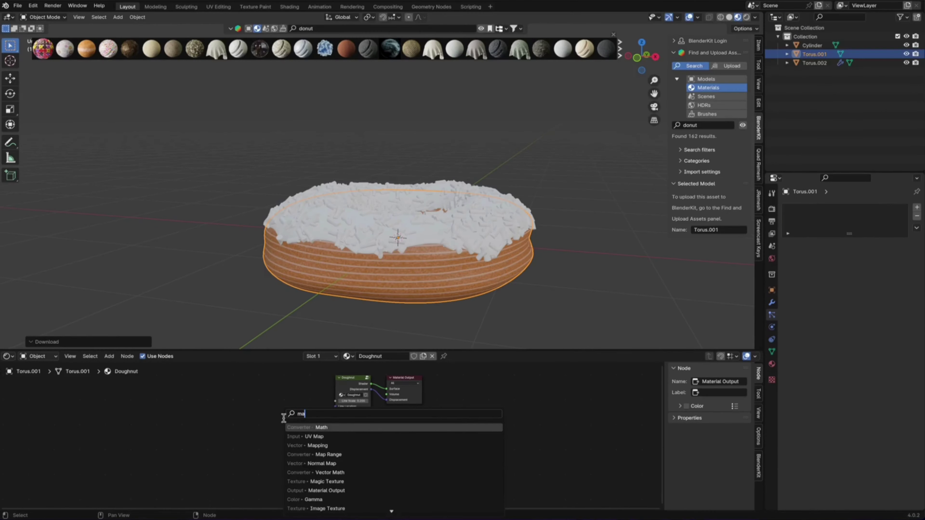
{"action": "type", "text": "mapp"}
{"action": "key", "text": "Return"}
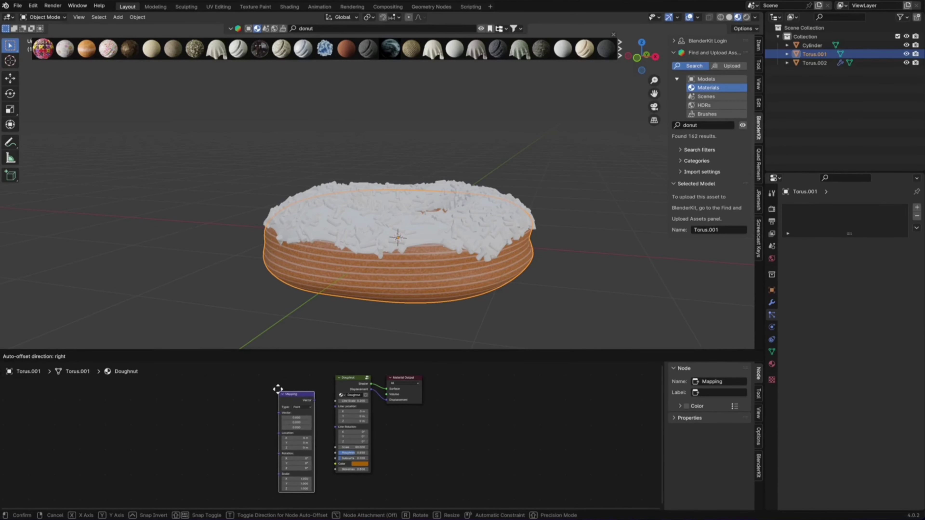
{"action": "left_click", "coordinate": [279, 386]}
Add a Texture Coordinate node and link its Generated output into the Mapping node.
{"action": "key", "text": "shift+a"}
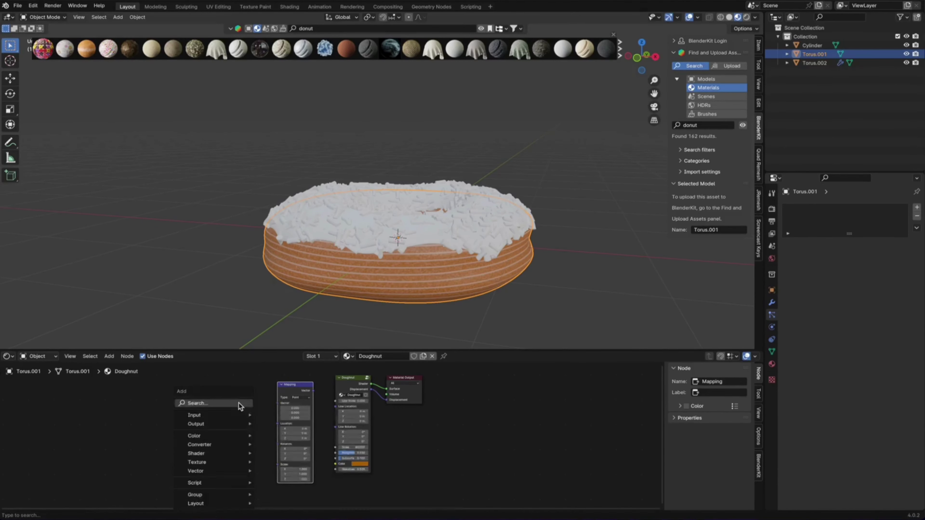
{"action": "type", "text": "texture"}
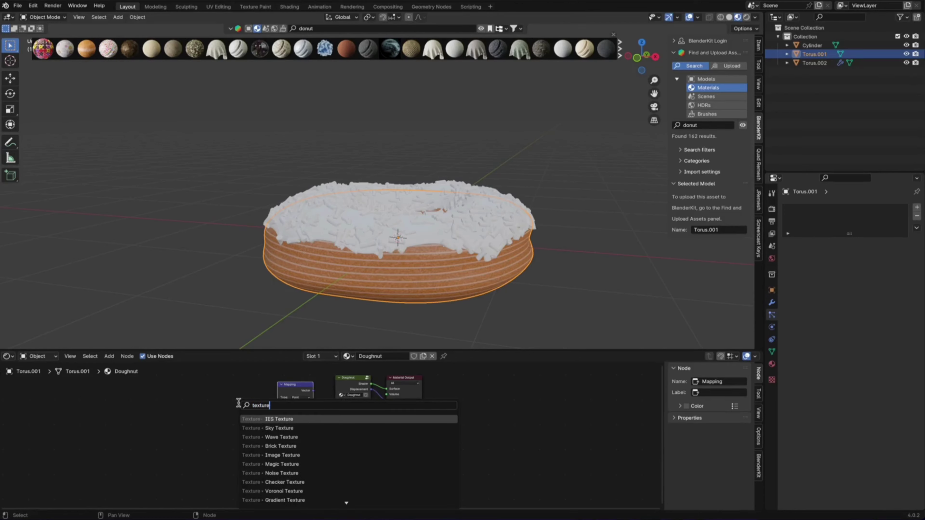
{"action": "type", "text": " cor"}
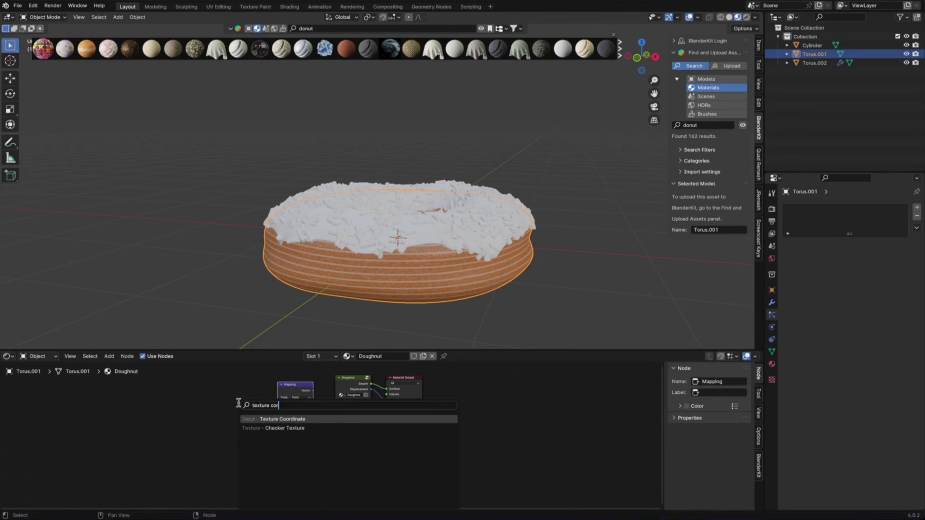
{"action": "key", "text": "Return"}
{"action": "left_click", "coordinate": [226, 407]}
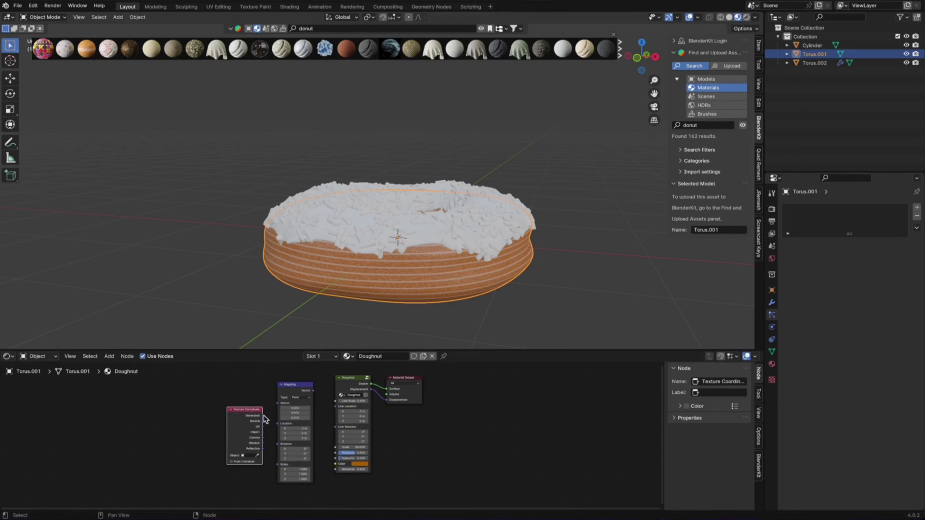
{"action": "mouse_move", "coordinate": [263, 416]}
{"action": "left_mouse_down"}
{"action": "mouse_move", "coordinate": [276, 404]}
{"action": "mouse_move", "coordinate": [334, 404]}
{"action": "left_mouse_up"}
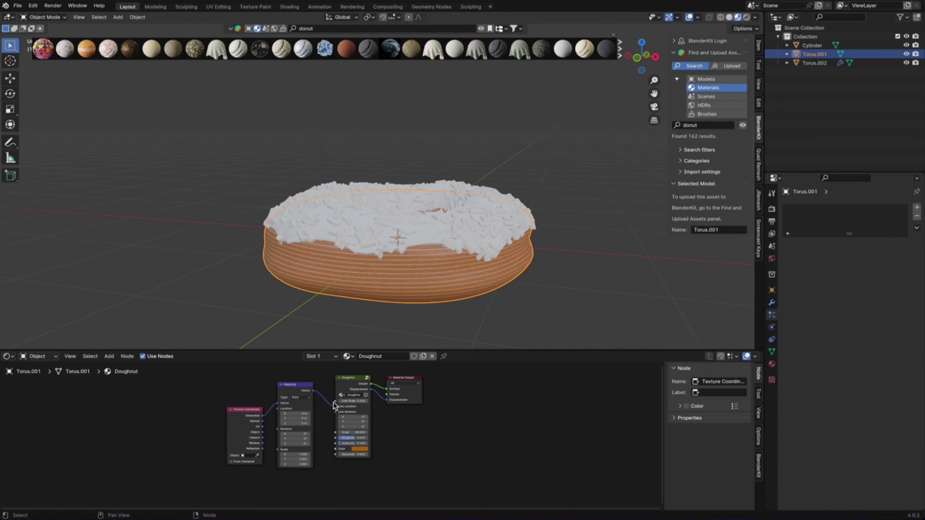
Set the Mapping node's Location Z to 14 m.
{"action": "left_click", "coordinate": [297, 423]}
{"action": "key", "text": "Return"}
{"action": "scroll", "coordinate": [330, 436], "scroll_direction": "up", "scroll_amount": 2}
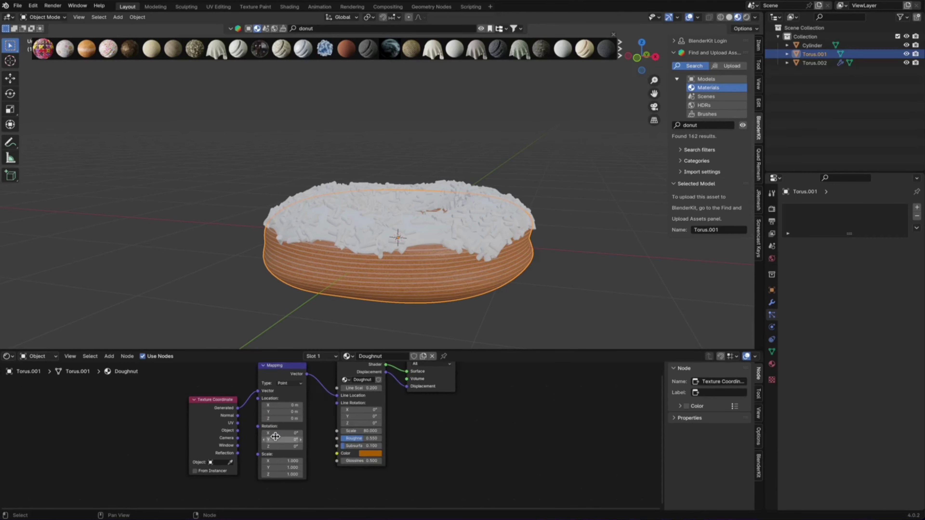
{"action": "scroll", "coordinate": [329, 436], "scroll_direction": "up", "scroll_amount": 2}
{"action": "left_click_drag", "start_coordinate": [291, 350], "coordinate": [292, 250]}
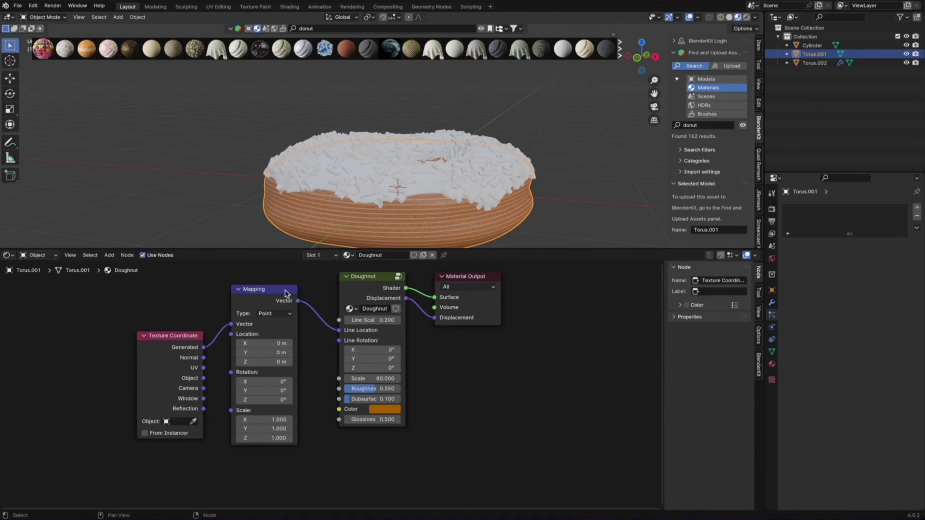
{"action": "scroll", "coordinate": [274, 371], "scroll_direction": "up", "scroll_amount": 2}
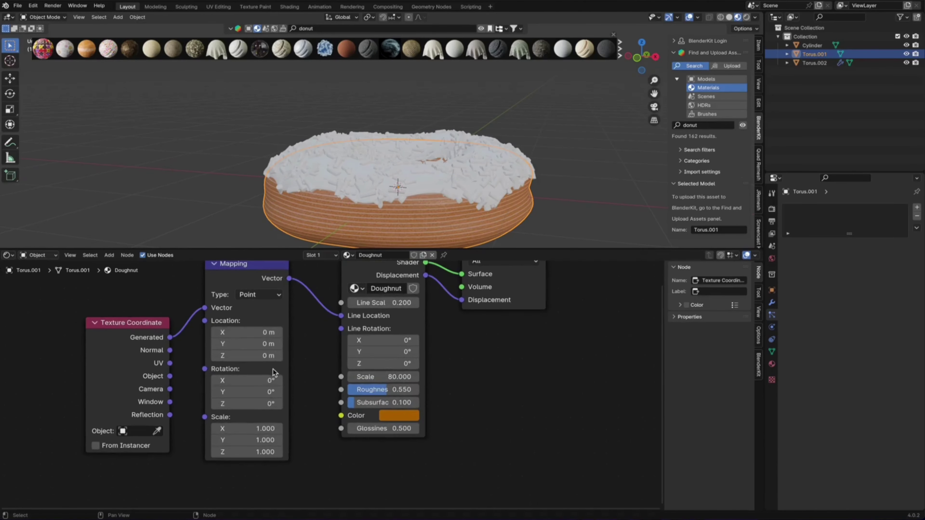
{"action": "left_click", "coordinate": [254, 357]}
{"action": "type", "text": "14"}
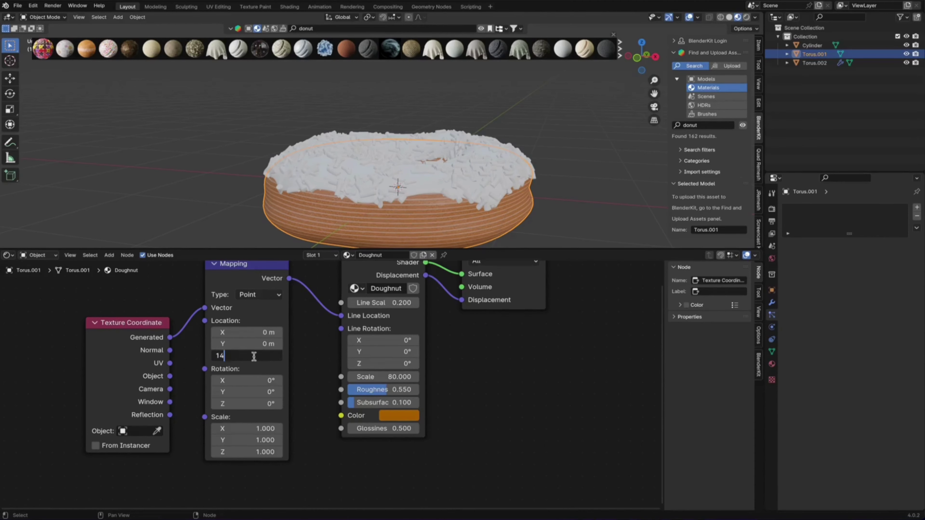
{"action": "key", "text": "Return"}
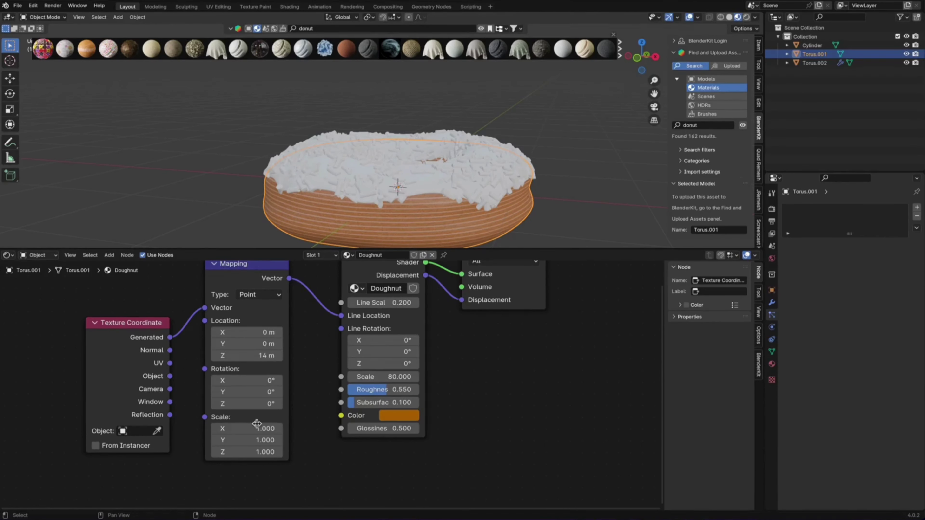
Set Mapping Scale Z to -2.5 and the Doughnut node's Line Scale to 0.6.
{"action": "left_click", "coordinate": [259, 452]}
{"action": "type", "text": "-2.5"}
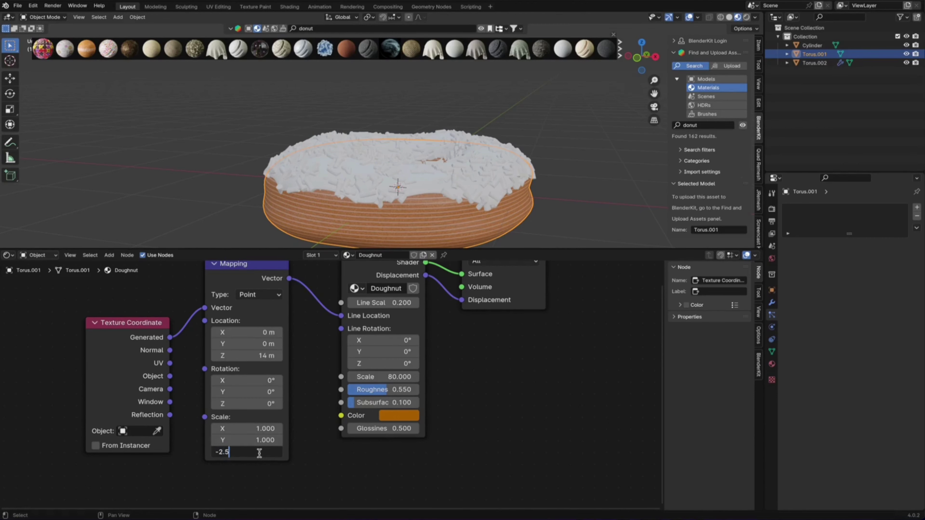
{"action": "key", "text": "Return"}
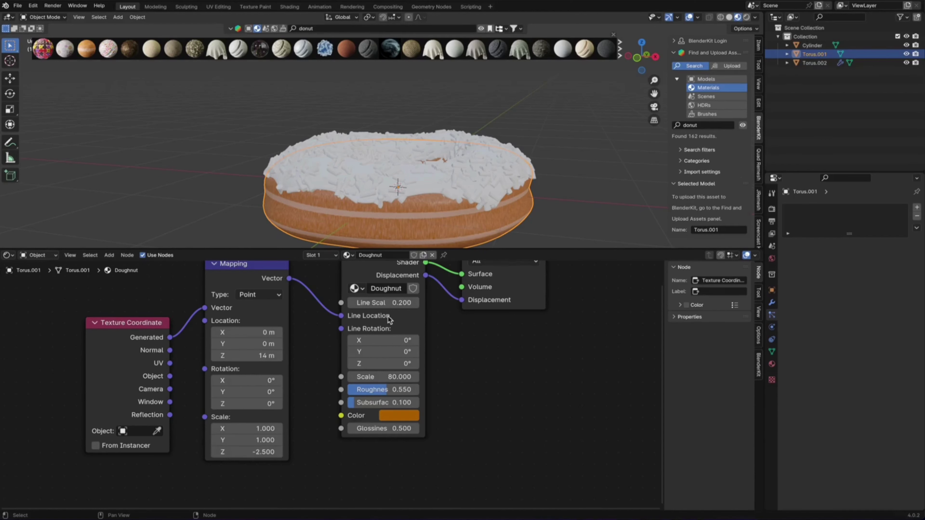
{"action": "left_click", "coordinate": [394, 303]}
{"action": "type", "text": "0.600"}
{"action": "key", "text": "Return"}
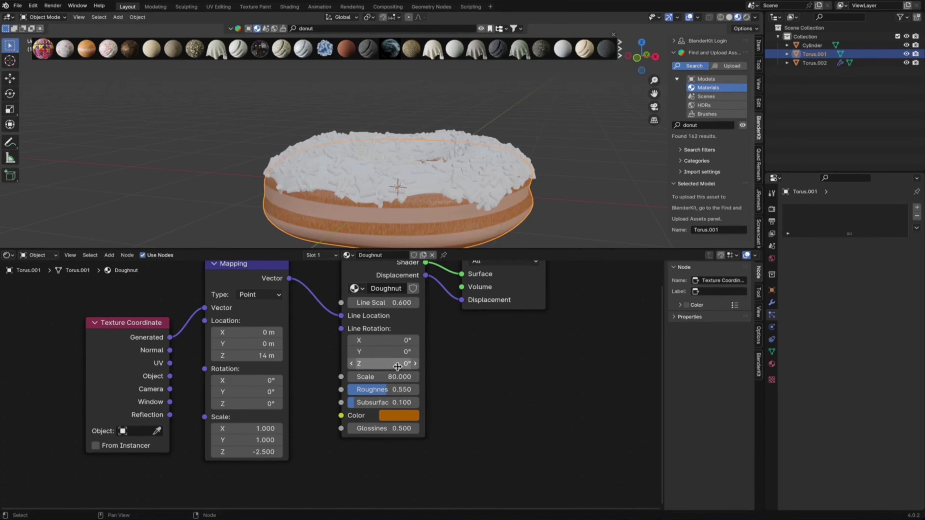
On the Doughnut node, enter Scale 86, Roughness 0.425 and Subsurface 0.39.
{"action": "left_click", "coordinate": [398, 376]}
{"action": "type", "text": "85"}
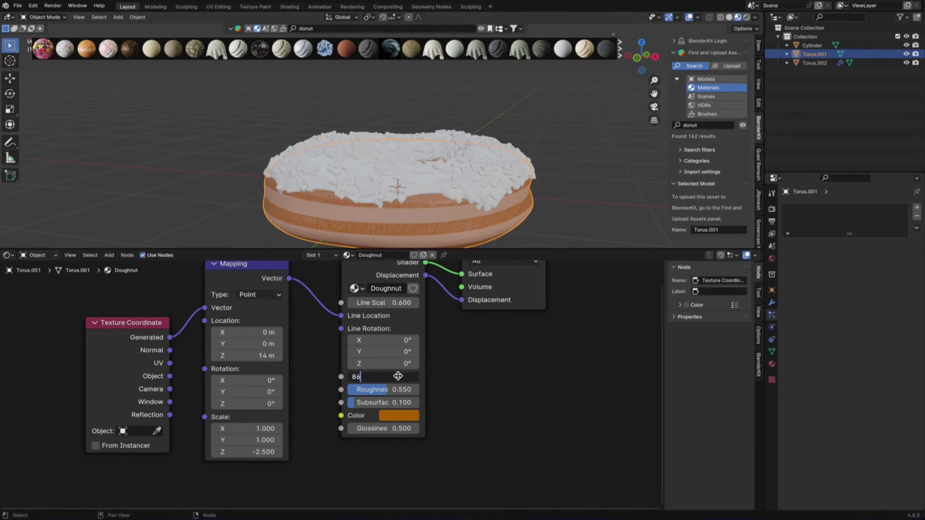
{"action": "key", "text": "Return"}
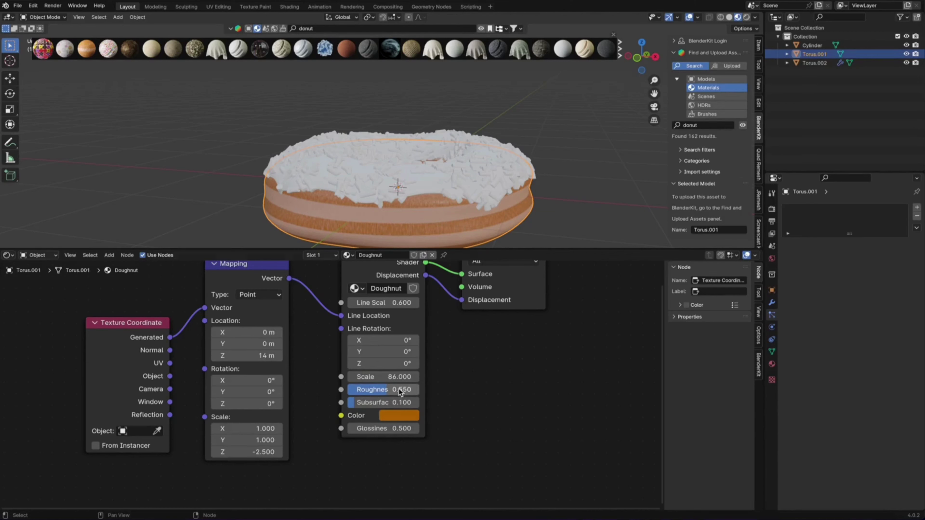
{"action": "left_click", "coordinate": [397, 389]}
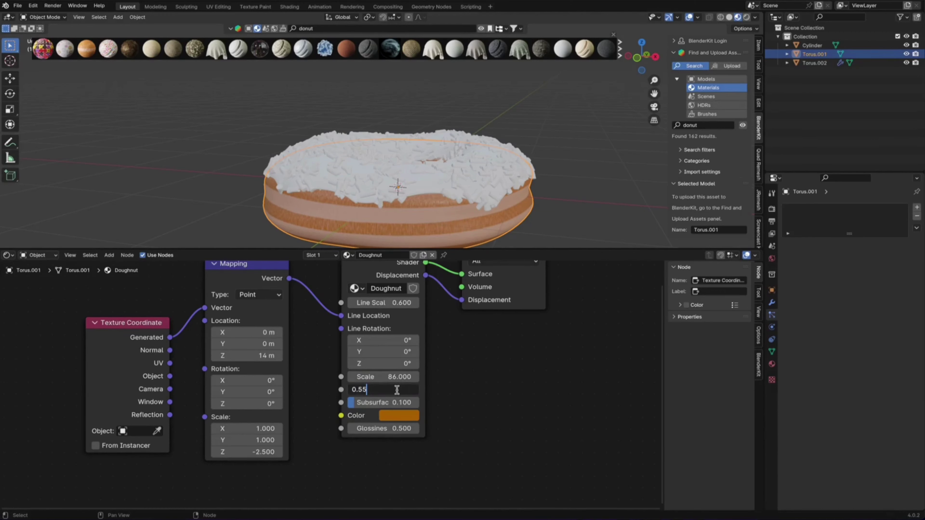
{"action": "key", "text": "BackSpace"}
{"action": "key", "text": "BackSpace"}
{"action": "type", "text": "5"}
{"action": "key", "text": "Return"}
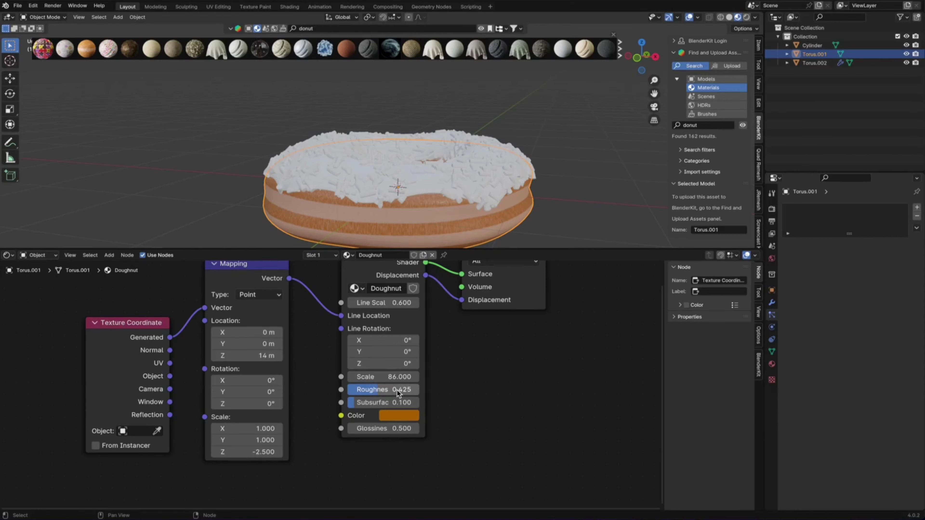
{"action": "left_click", "coordinate": [396, 402]}
{"action": "type", "text": "0."}
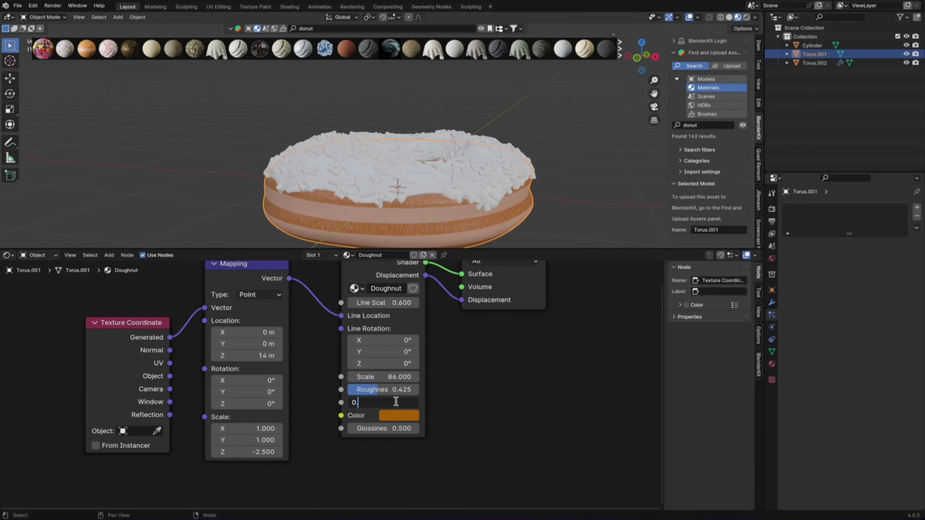
{"action": "type", "text": "390"}
{"action": "key", "text": "Return"}
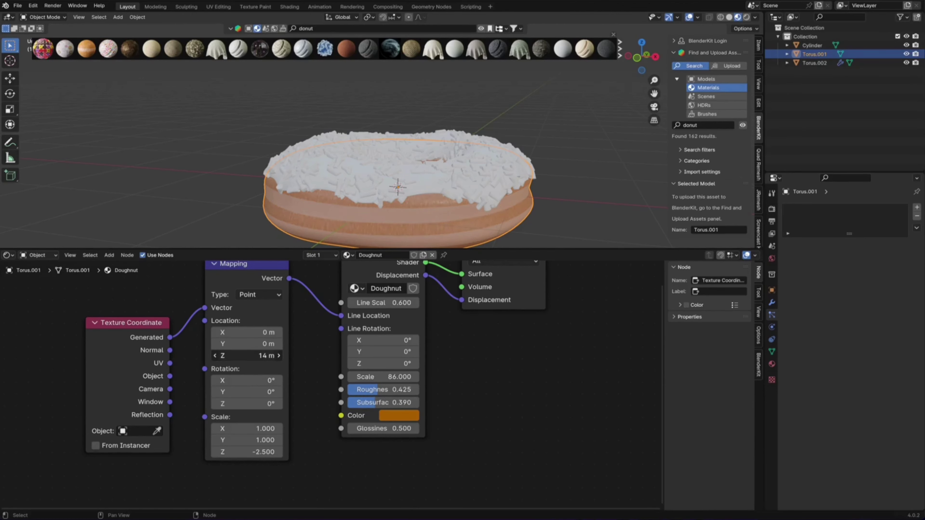
Experiment with Mapping Location Z, Scale Z and Line Scale values up to 0.4.
{"action": "left_click_drag", "start_coordinate": [248, 356], "coordinate": [252, 356]}
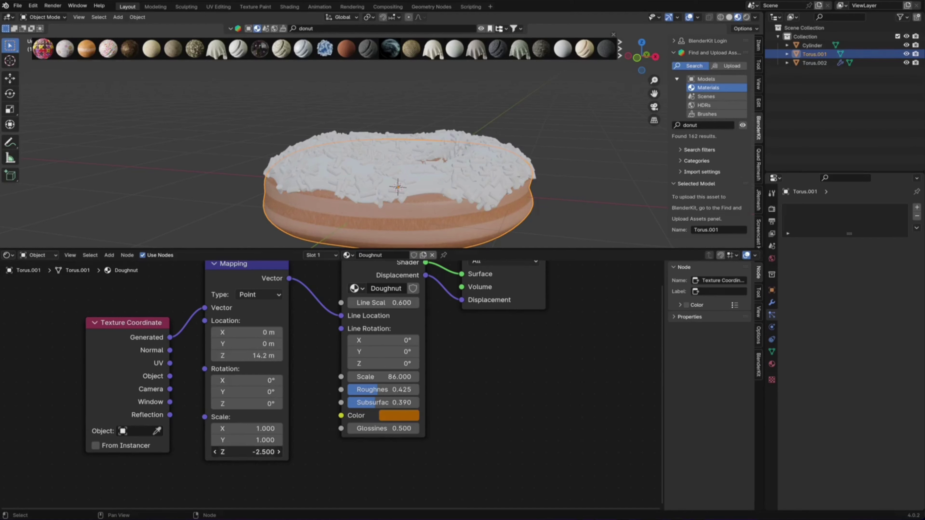
{"action": "left_click_drag", "start_coordinate": [248, 452], "coordinate": [251, 452]}
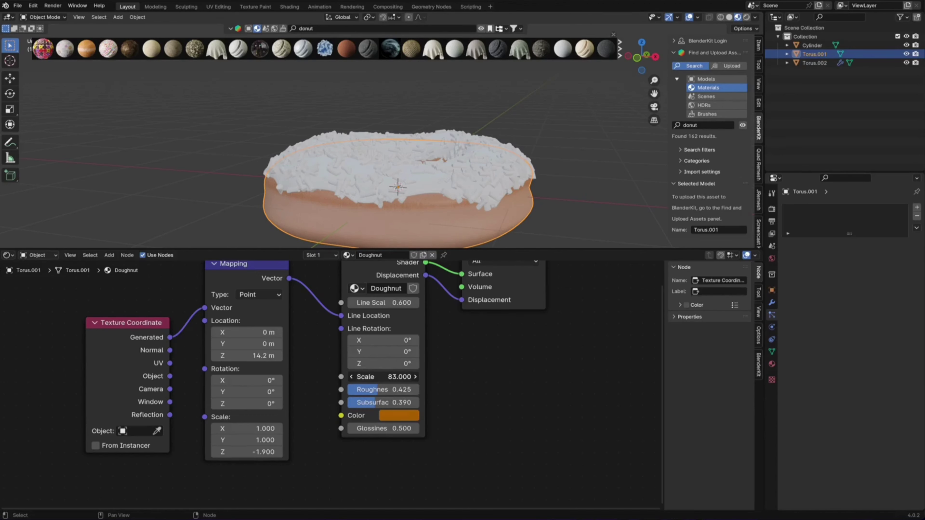
{"action": "key", "text": "BackSpace"}
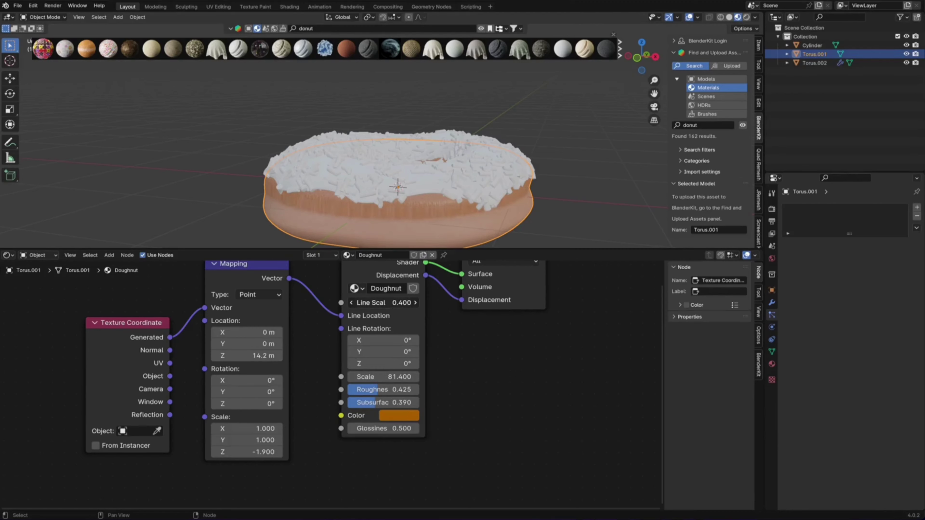
{"action": "key", "text": "ctrl+z"}
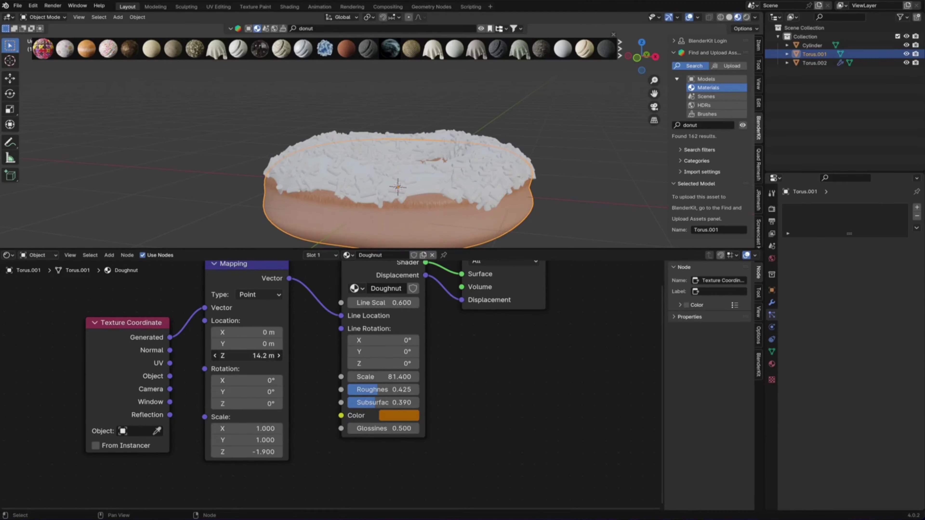
{"action": "left_click", "coordinate": [278, 356]}
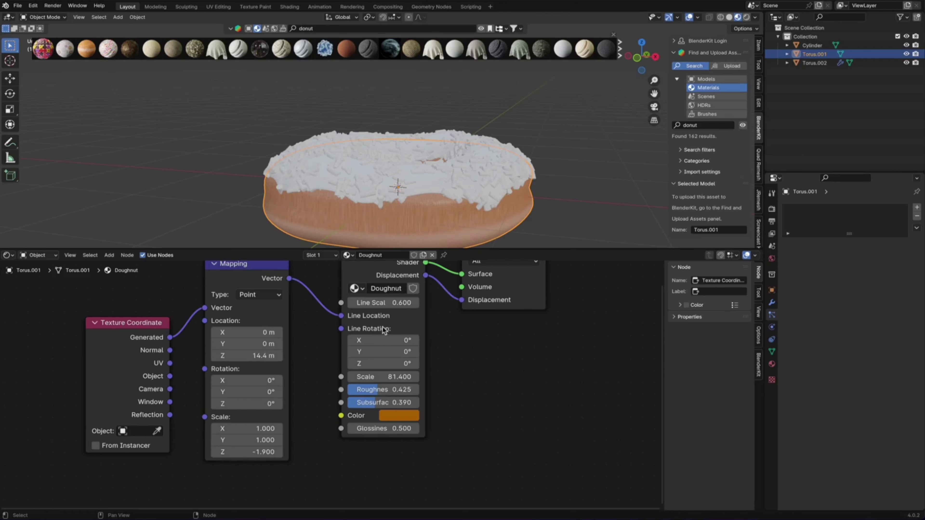
{"action": "key", "text": "BackSpace"}
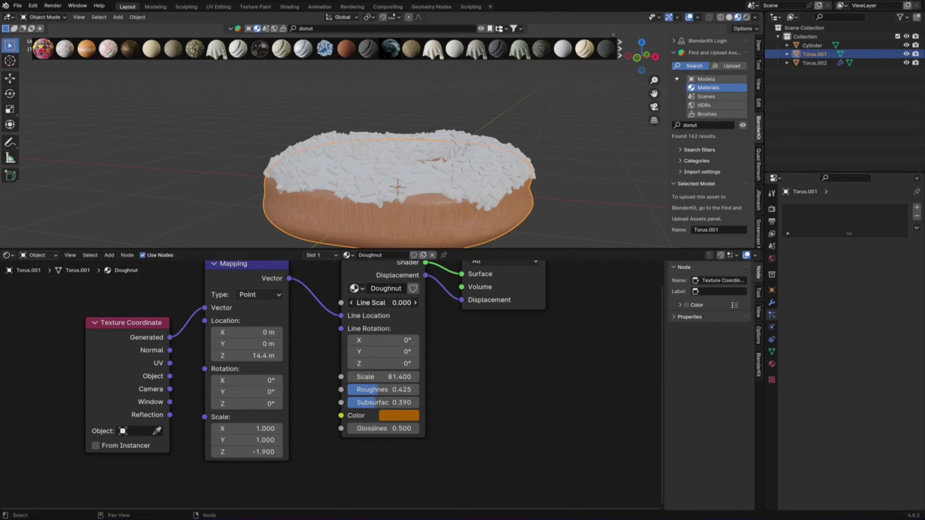
{"action": "left_click_drag", "start_coordinate": [382, 302], "coordinate": [393, 303]}
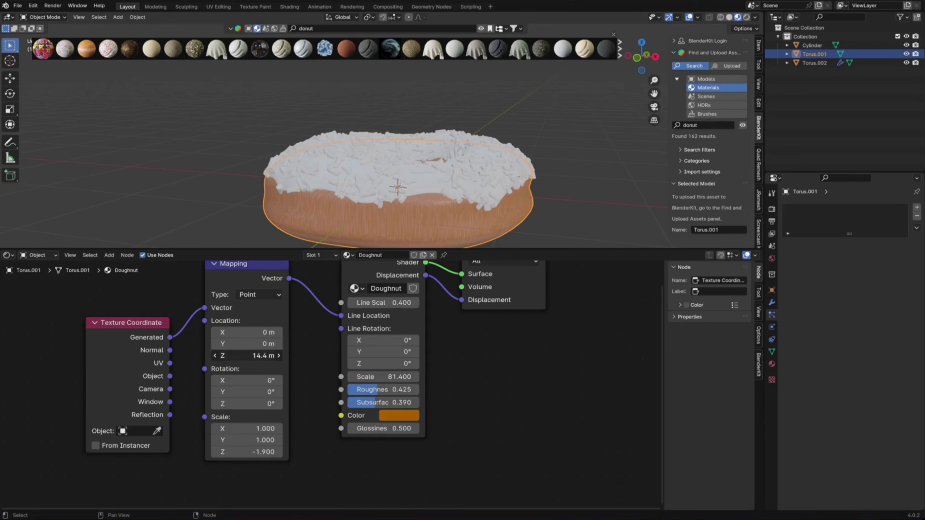
{"action": "mouse_move", "coordinate": [247, 356]}
{"action": "left_mouse_down"}
{"action": "mouse_move", "coordinate": [262, 355]}
{"action": "mouse_move", "coordinate": [243, 355]}
{"action": "left_mouse_up"}
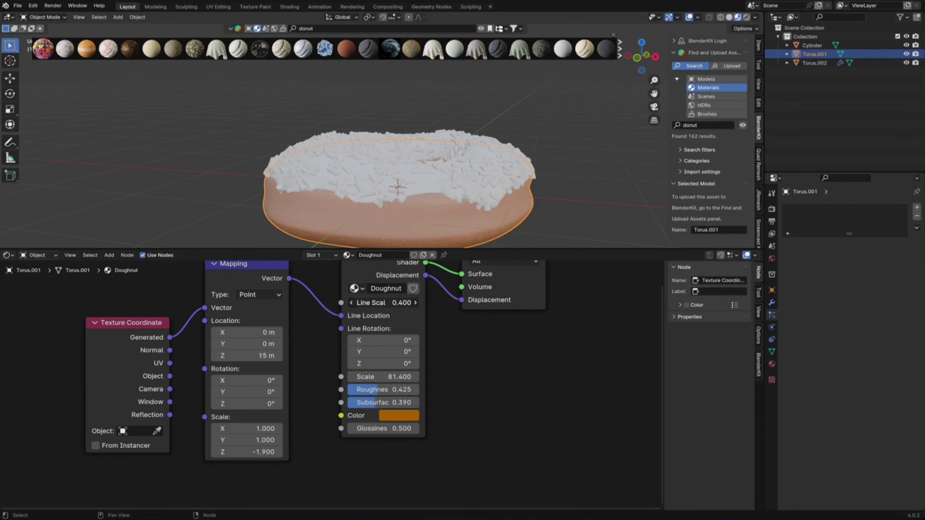
{"action": "left_click_drag", "start_coordinate": [390, 303], "coordinate": [378, 302]}
Settle the Doughnut Line Scale at 0.17 and Mapping Location Z at about 18.4 m.
{"action": "left_click", "coordinate": [390, 304]}
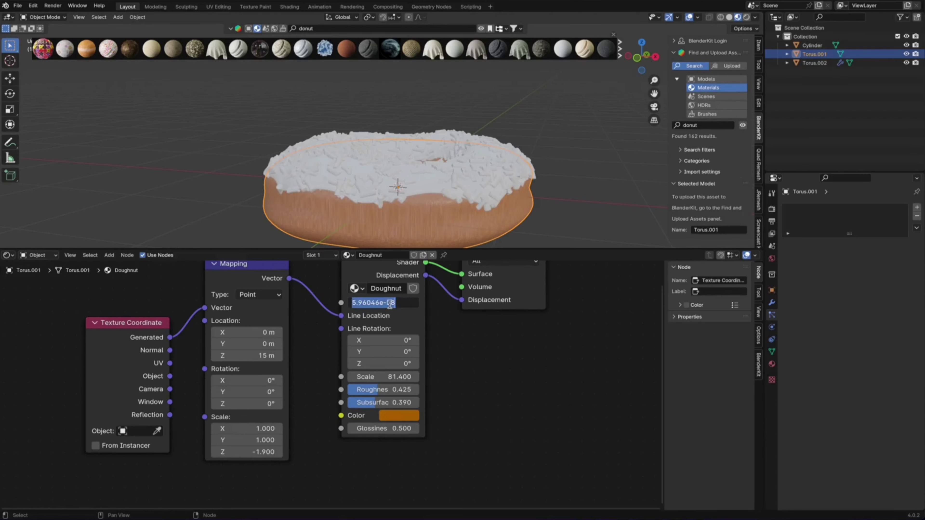
{"action": "key", "text": "BackSpace"}
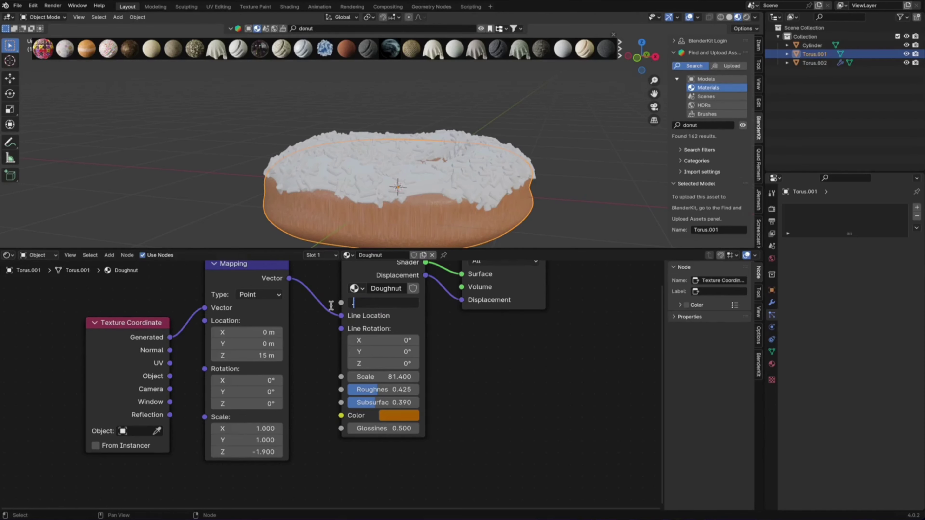
{"action": "type", "text": "."}
{"action": "key", "text": "Return"}
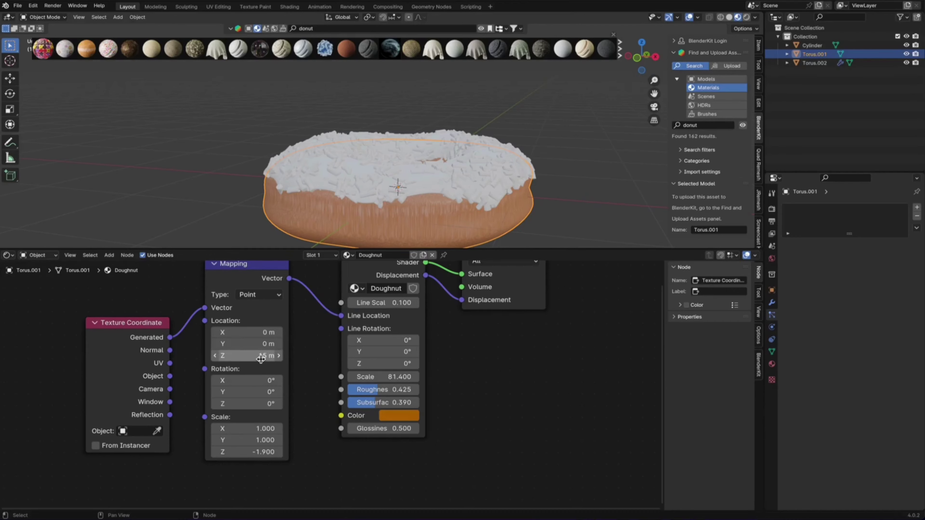
{"action": "left_click_drag", "start_coordinate": [248, 355], "coordinate": [253, 355]}
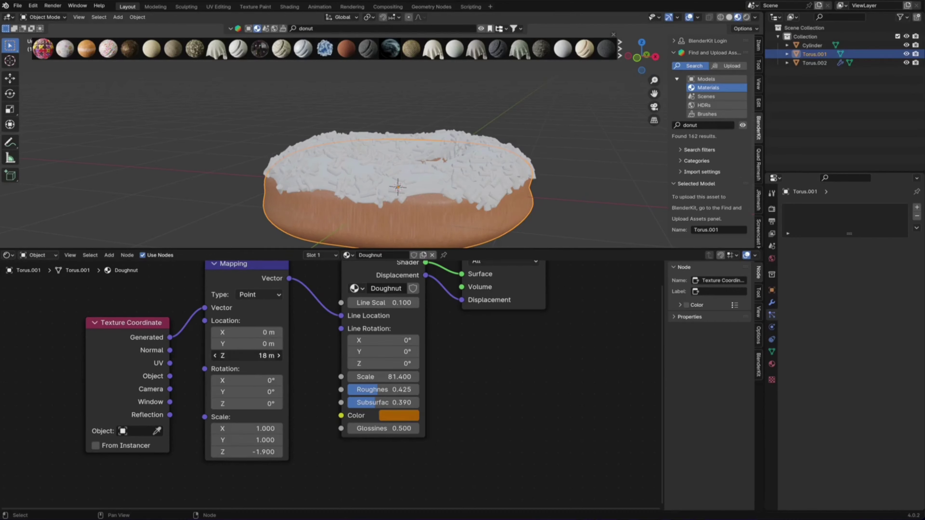
{"action": "double_click", "coordinate": [388, 305]}
{"action": "type", "text": "2"}
{"action": "key", "text": "Return"}
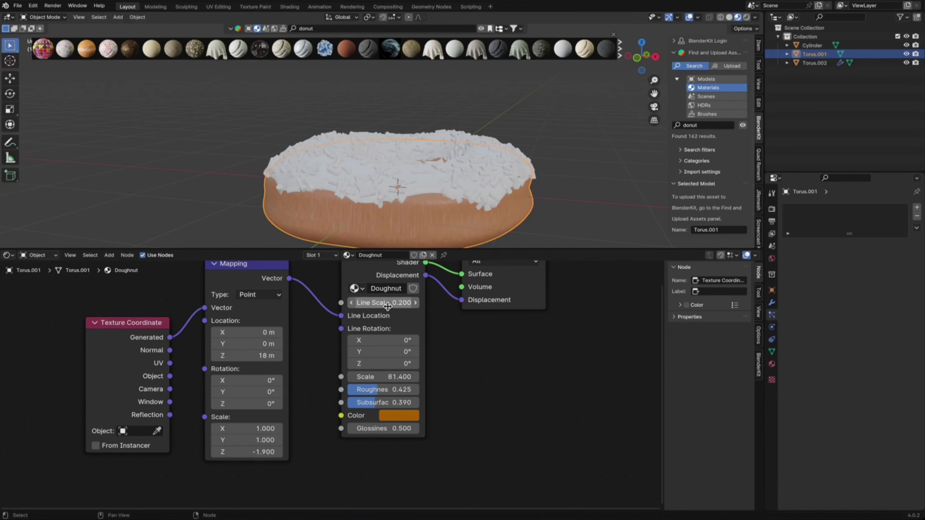
{"action": "left_click_drag", "start_coordinate": [248, 355], "coordinate": [244, 355]}
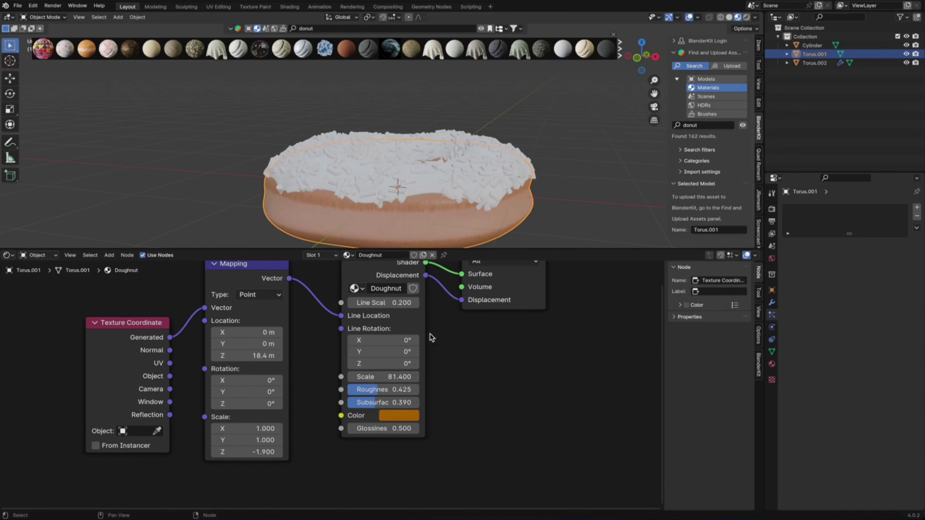
{"action": "left_click", "coordinate": [391, 303]}
{"action": "type", "text": "0"}
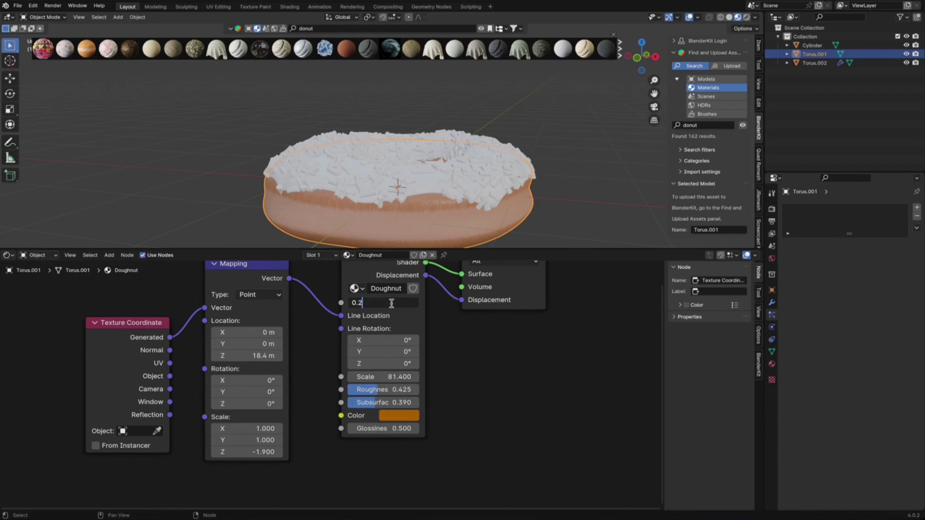
{"action": "type", "text": ".18"}
{"action": "key", "text": "Return"}
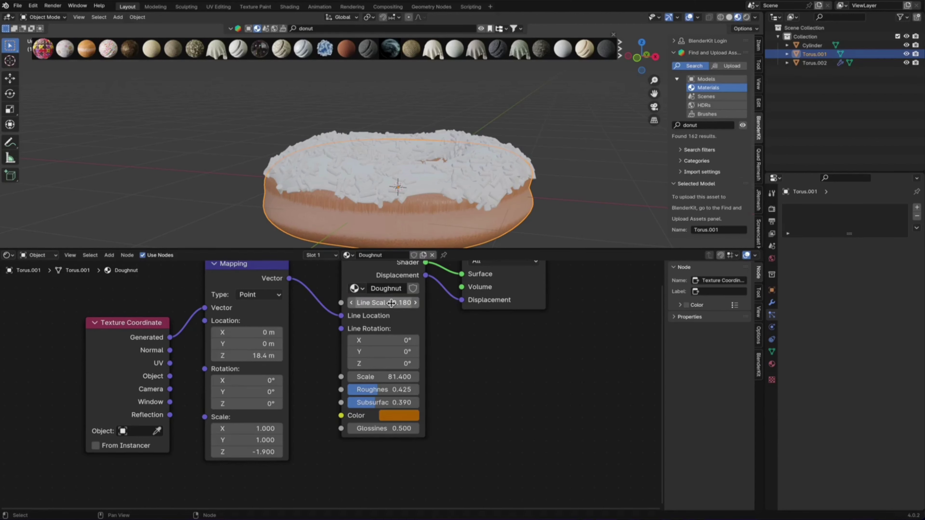
{"action": "left_click", "coordinate": [392, 303]}
{"action": "type", "text": "0.1"}
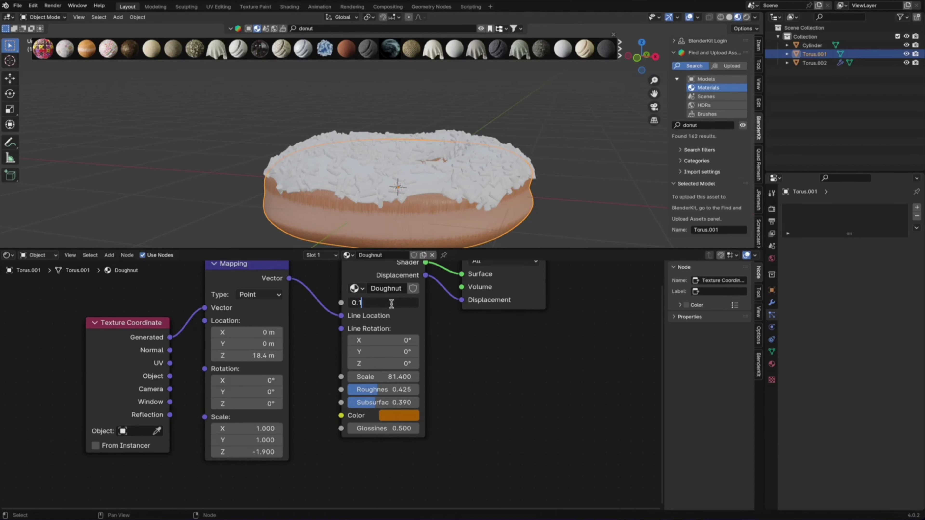
{"action": "type", "text": "7"}
{"action": "key", "text": "Return"}
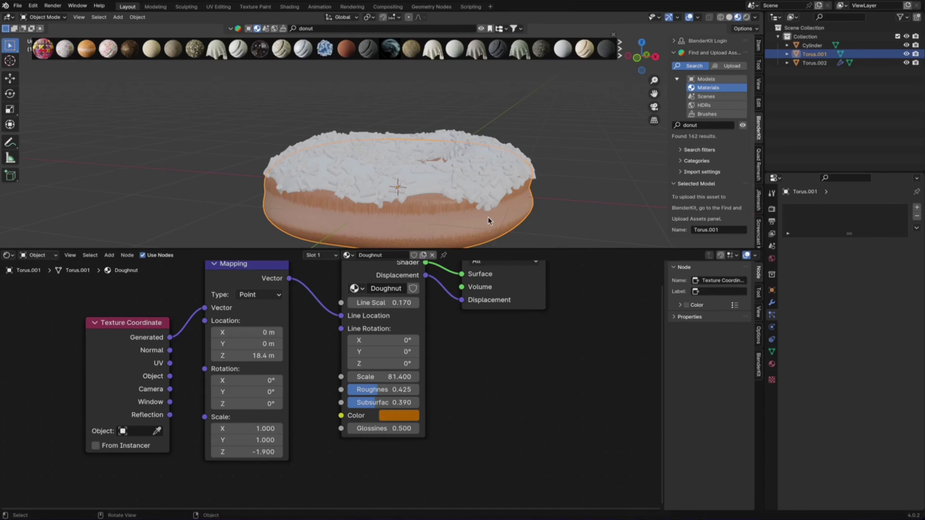
Set the Doughnut texture Scale to 33.8, adjust Glossiness, and enlarge the 3D view.
{"action": "left_click_drag", "start_coordinate": [382, 376], "coordinate": [379, 377]}
{"action": "left_click_drag", "start_coordinate": [385, 428], "coordinate": [411, 428]}
{"action": "middle_click_drag", "start_coordinate": [517, 222], "coordinate": [409, 227]}
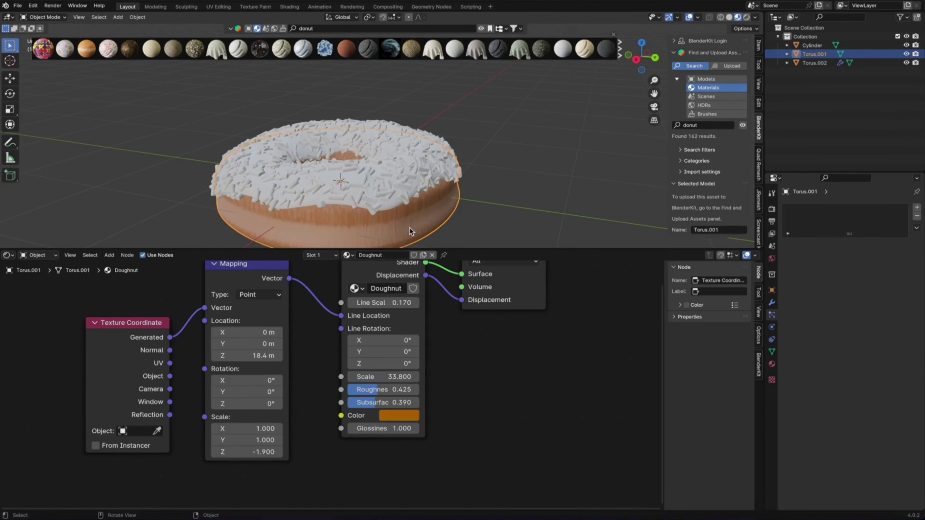
{"action": "left_click", "coordinate": [392, 428]}
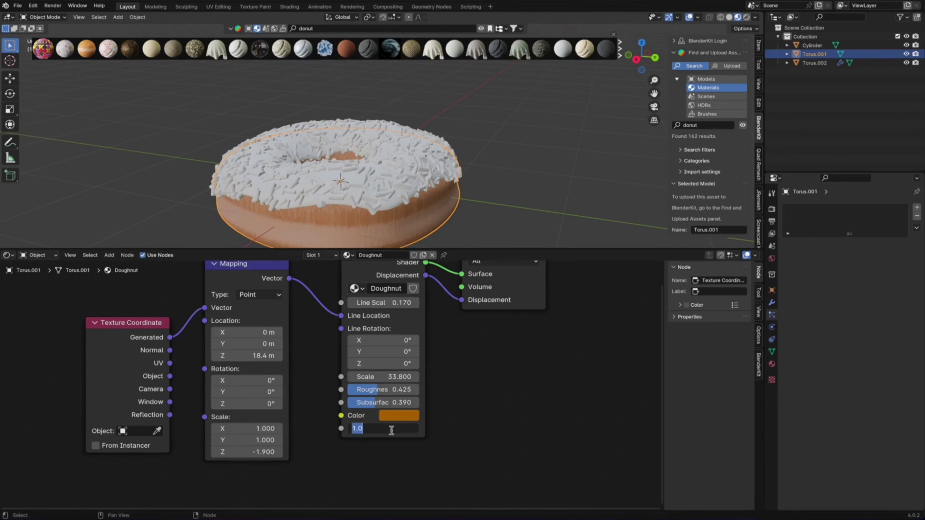
{"action": "type", "text": "10"}
{"action": "key", "text": "Return"}
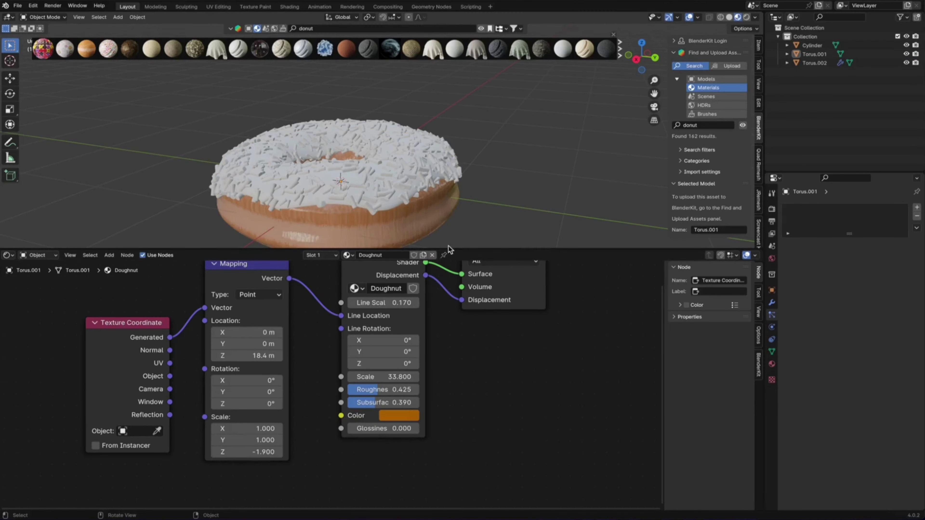
{"action": "left_click_drag", "start_coordinate": [450, 251], "coordinate": [426, 470]}
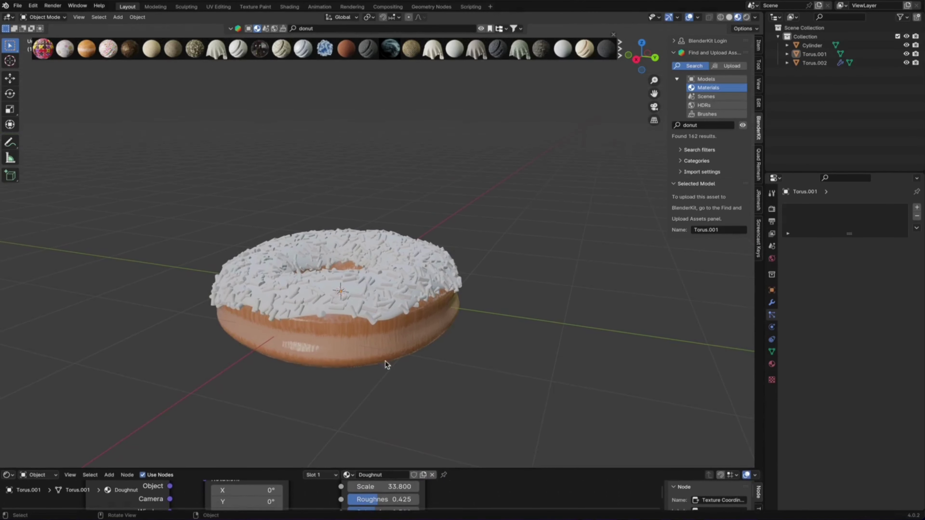
Give the icing a new material and darken its Base Color to Value about 0.02.
{"action": "left_click", "coordinate": [361, 311]}
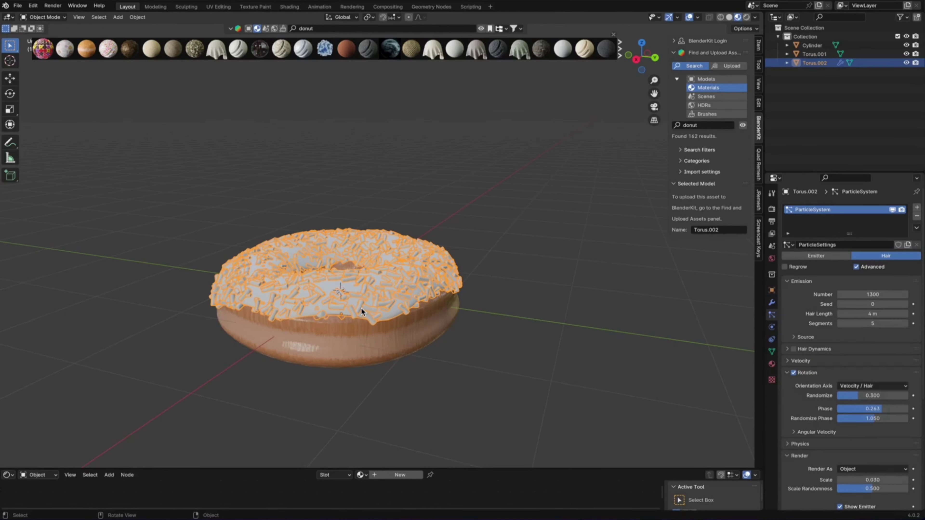
{"action": "left_click", "coordinate": [402, 475]}
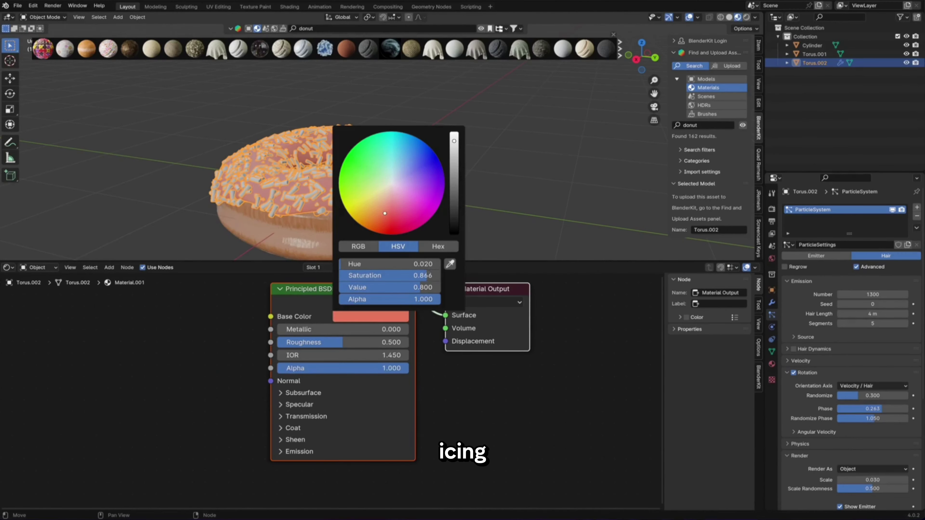
{"action": "scroll", "coordinate": [432, 193], "scroll_direction": "down", "scroll_amount": 6}
{"action": "scroll", "coordinate": [422, 211], "scroll_direction": "down", "scroll_amount": 5}
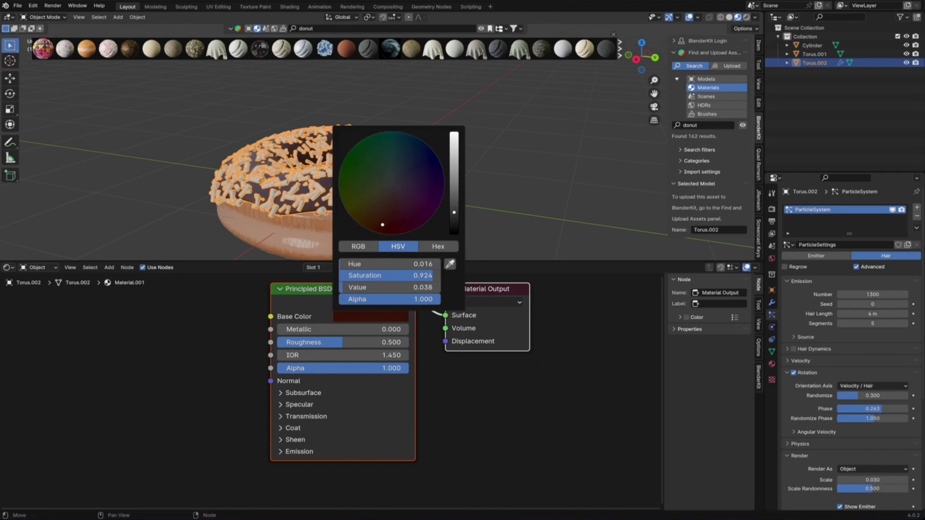
{"action": "scroll", "coordinate": [412, 226], "scroll_direction": "down", "scroll_amount": 5}
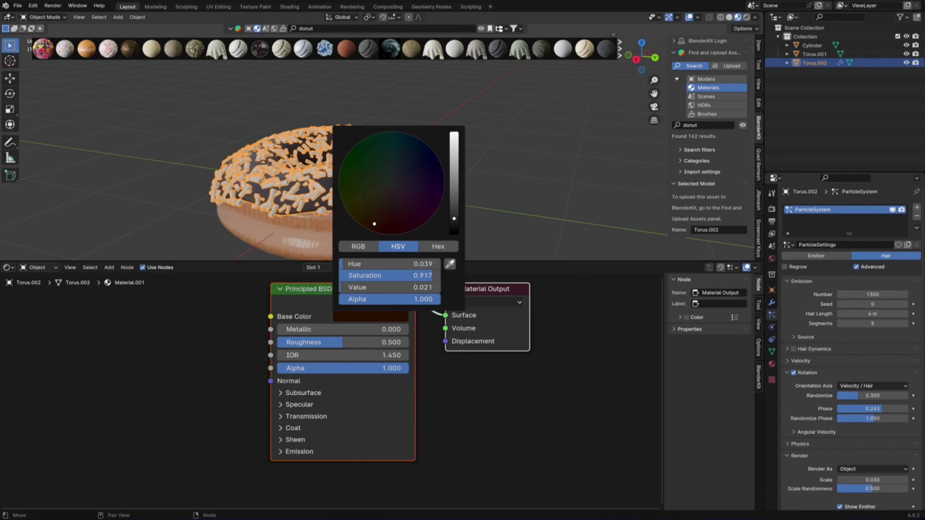
{"action": "middle_click_drag", "start_coordinate": [210, 324], "coordinate": [282, 326]}
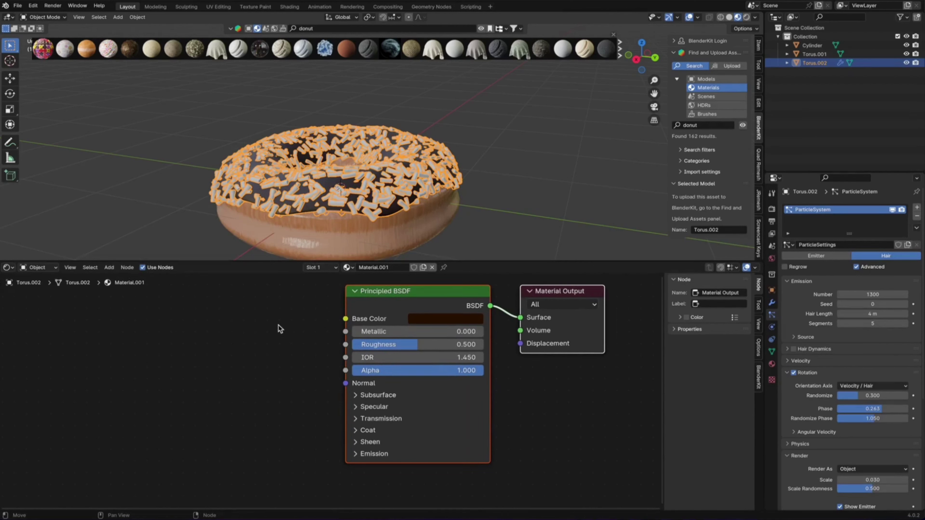
{"action": "key", "text": "shift+a"}
Add a Color Ramp node and connect its output to the icing's Roughness input.
{"action": "type", "text": "color"}
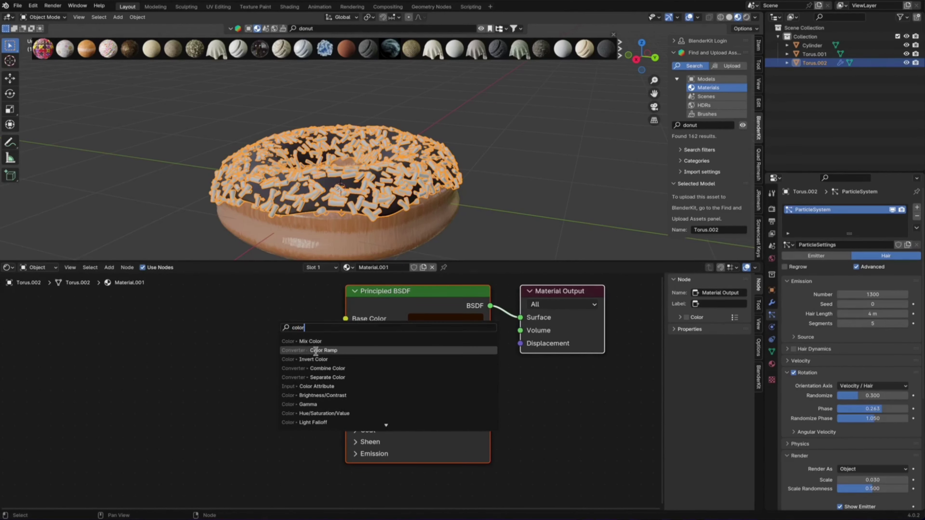
{"action": "left_click", "coordinate": [315, 351]}
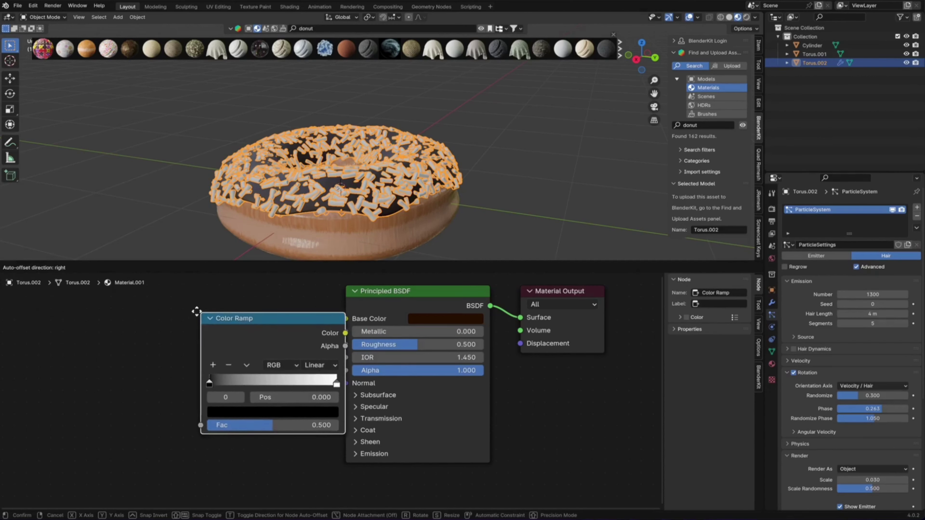
{"action": "left_click", "coordinate": [162, 303]}
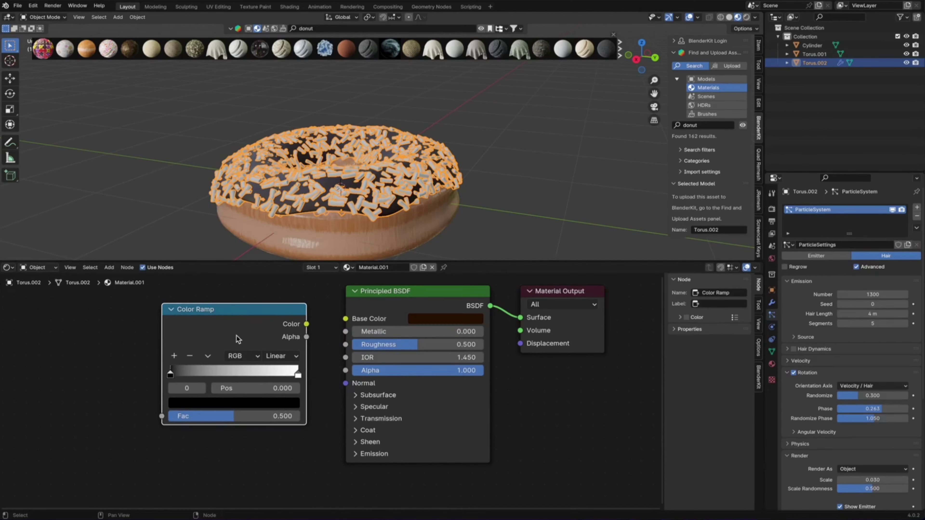
{"action": "left_click_drag", "start_coordinate": [306, 324], "coordinate": [345, 345]}
{"action": "middle_click_drag", "start_coordinate": [327, 347], "coordinate": [433, 353]}
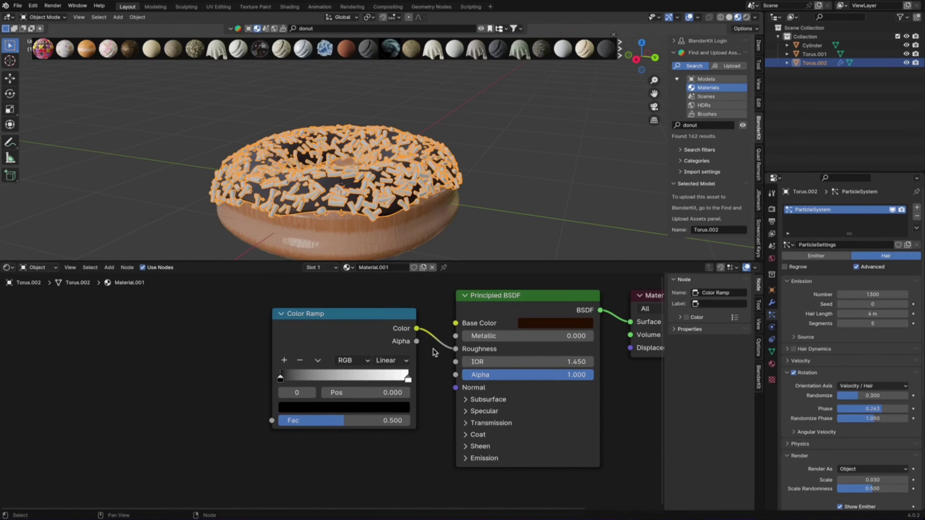
Feed a Noise Texture's Color into the Color Ramp Fac and shift the black stop to 0.314.
{"action": "key", "text": "shift+a"}
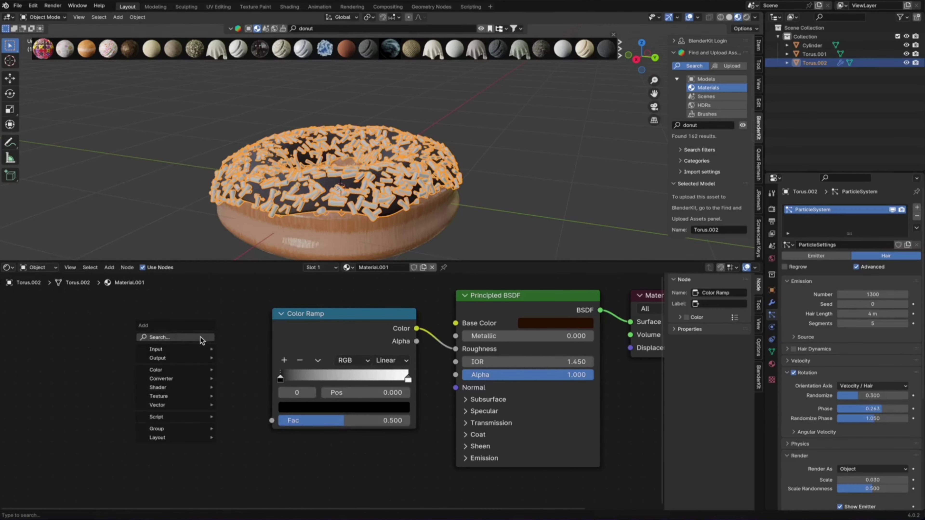
{"action": "left_click", "coordinate": [201, 336]}
{"action": "type", "text": "noise"}
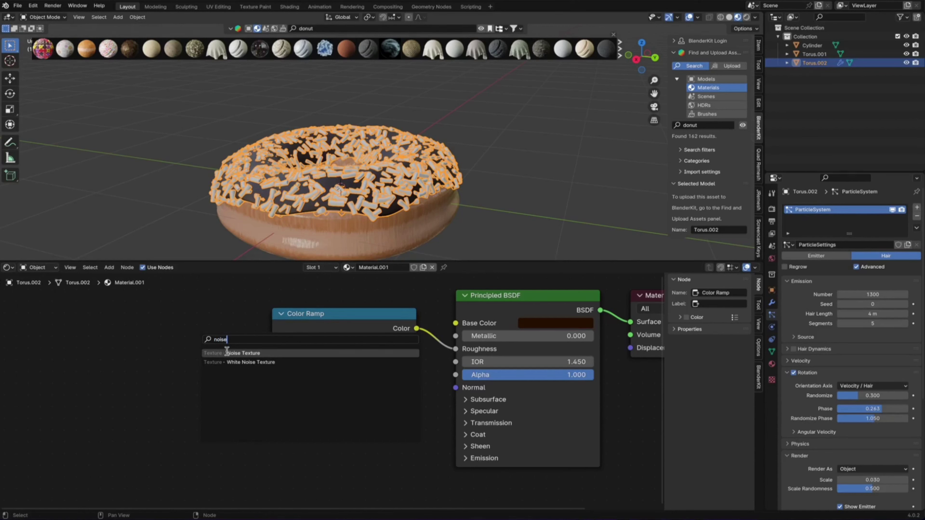
{"action": "key", "text": "Return"}
{"action": "left_click", "coordinate": [151, 313]}
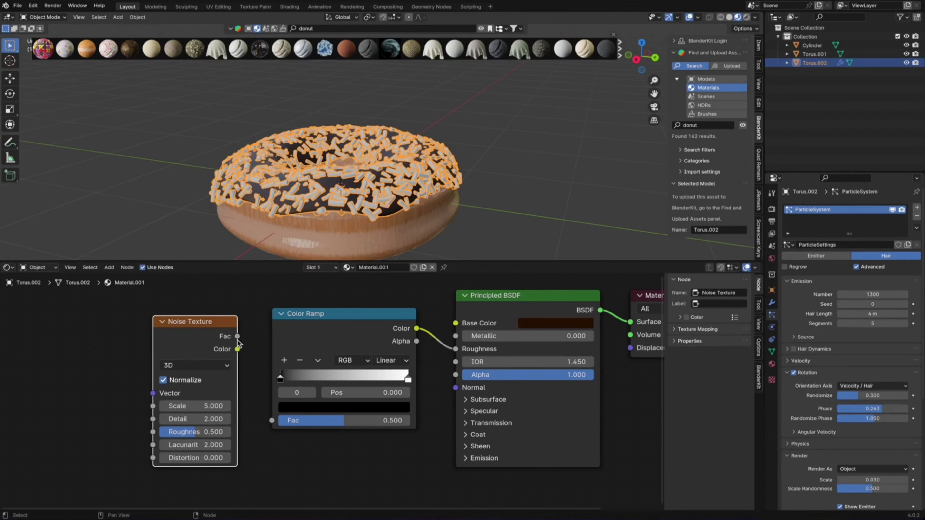
{"action": "left_click_drag", "start_coordinate": [237, 349], "coordinate": [271, 420]}
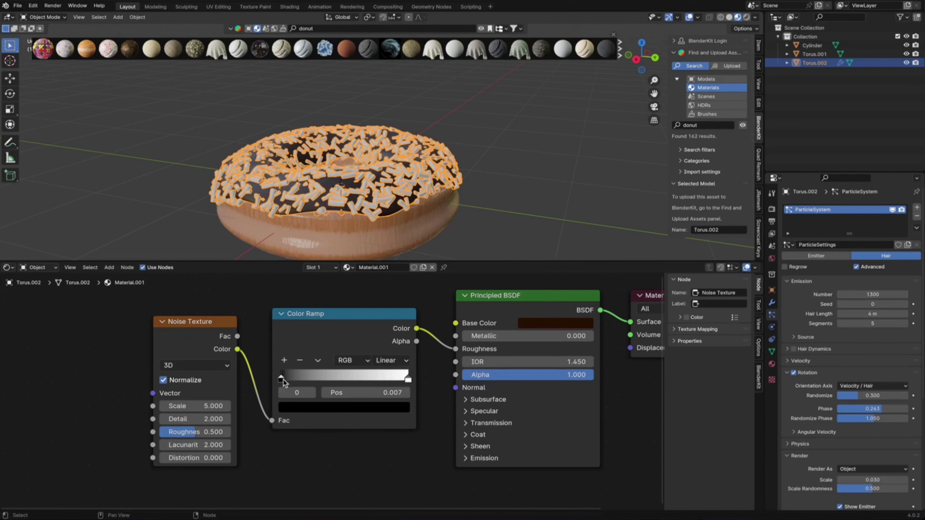
{"action": "left_click_drag", "start_coordinate": [281, 378], "coordinate": [323, 380]}
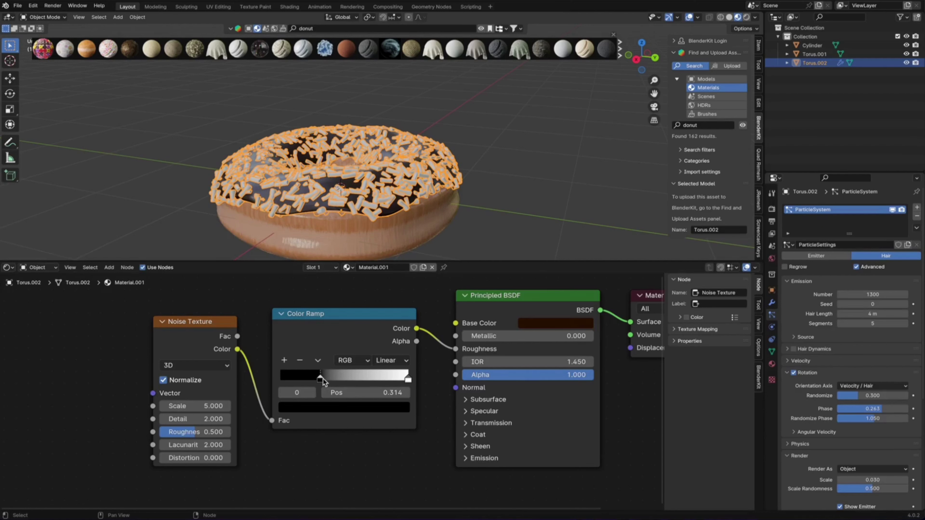
Set the Noise Texture Scale to 25 and Detail to 14.8.
{"action": "double_click", "coordinate": [195, 406]}
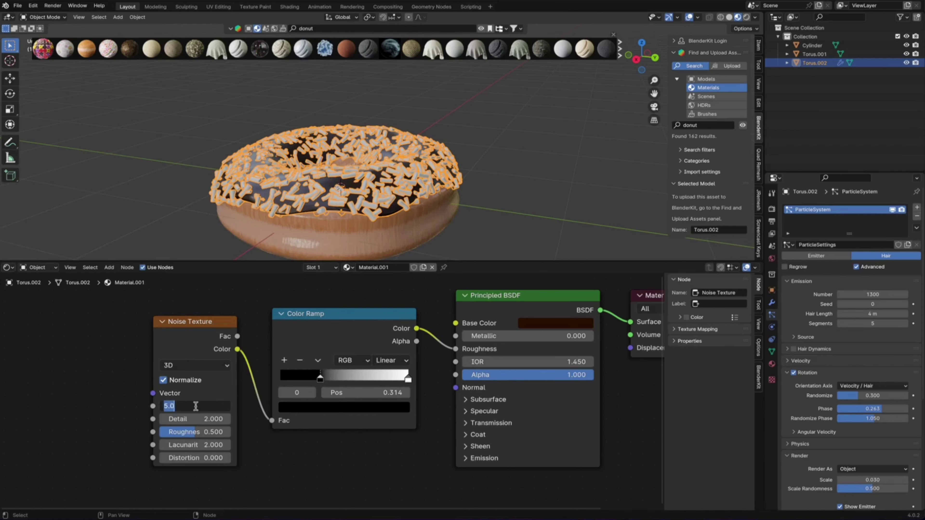
{"action": "type", "text": "25"}
{"action": "key", "text": "Return"}
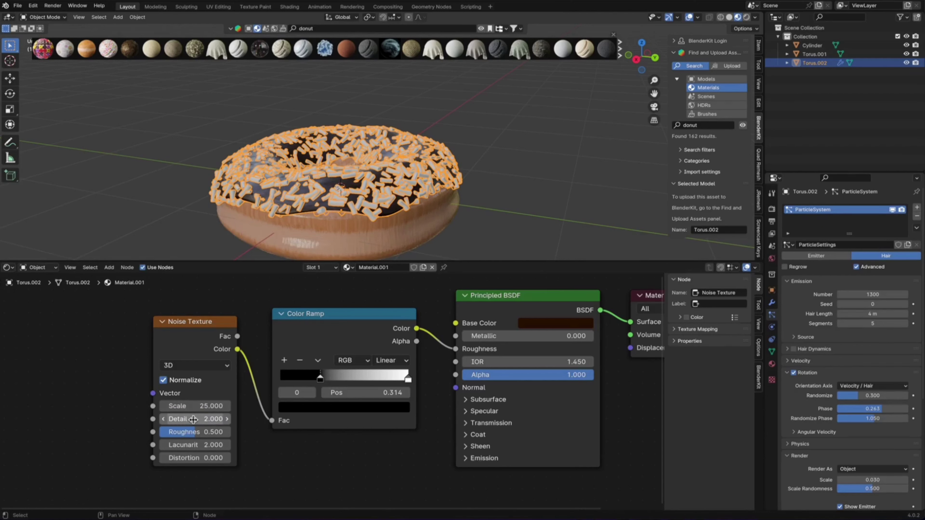
{"action": "double_click", "coordinate": [193, 419]}
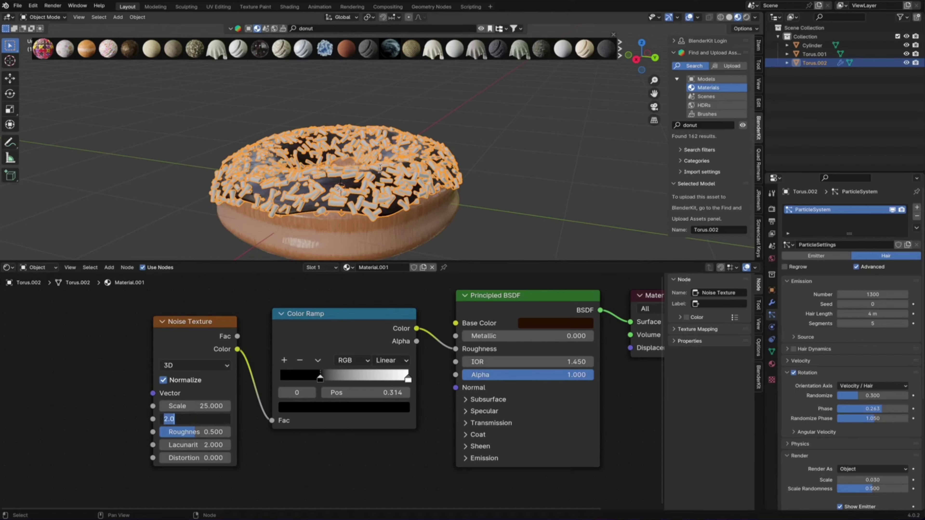
{"action": "key", "text": "Return"}
{"action": "middle_click_drag", "start_coordinate": [361, 168], "coordinate": [397, 167]}
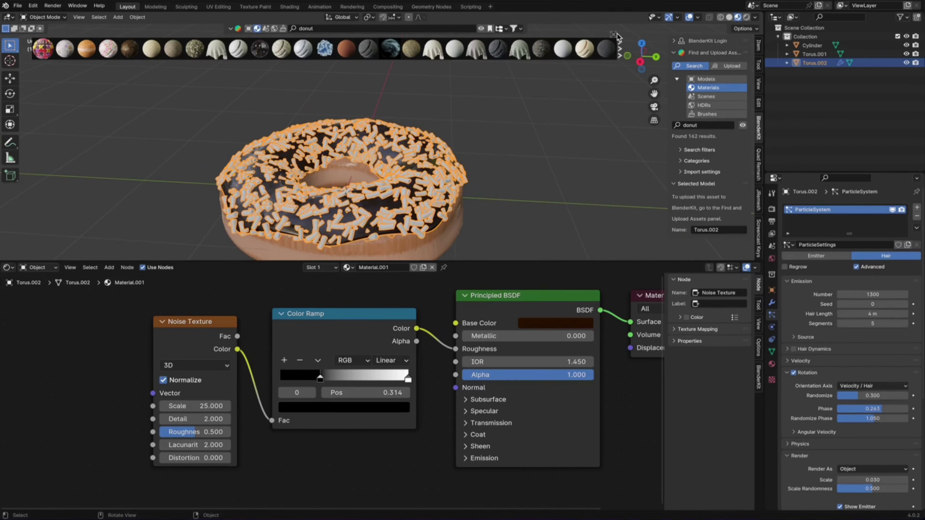
{"action": "middle_click_drag", "start_coordinate": [386, 248], "coordinate": [335, 250]}
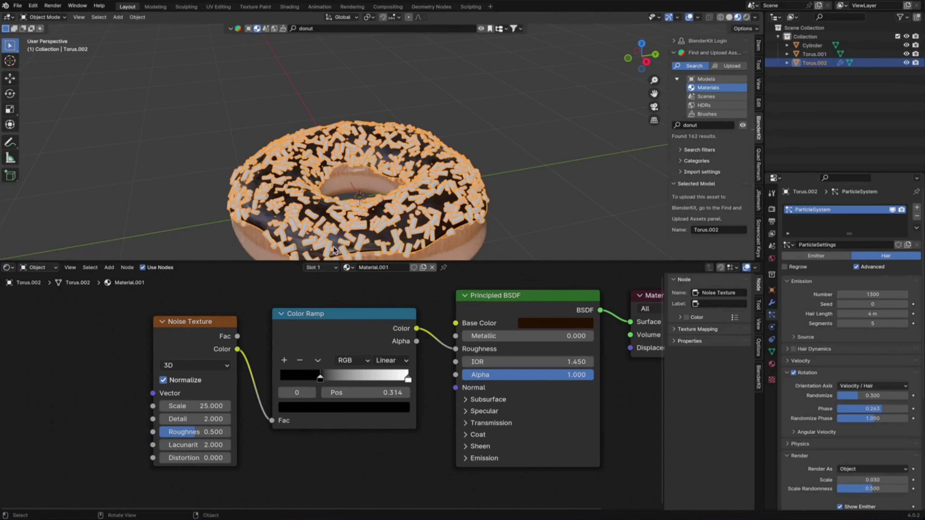
{"action": "double_click", "coordinate": [210, 418]}
{"action": "type", "text": "14.8"}
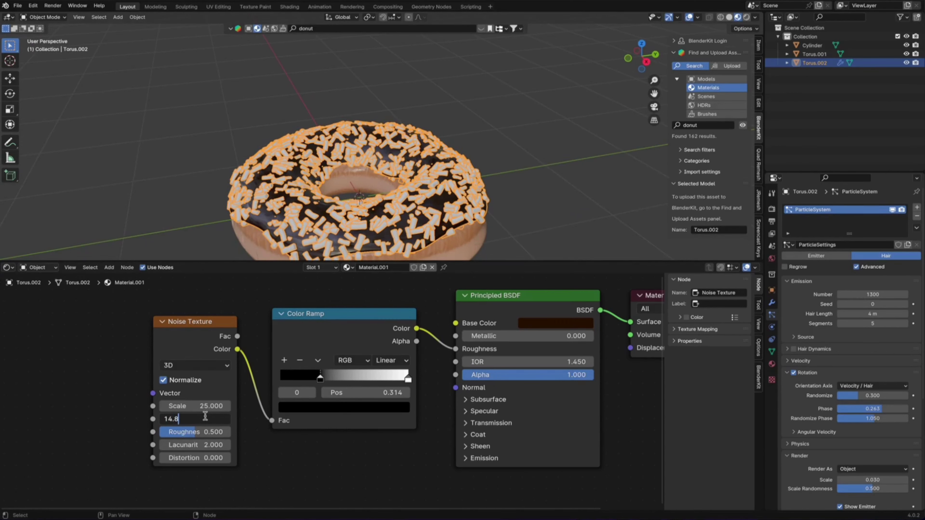
{"action": "key", "text": "Return"}
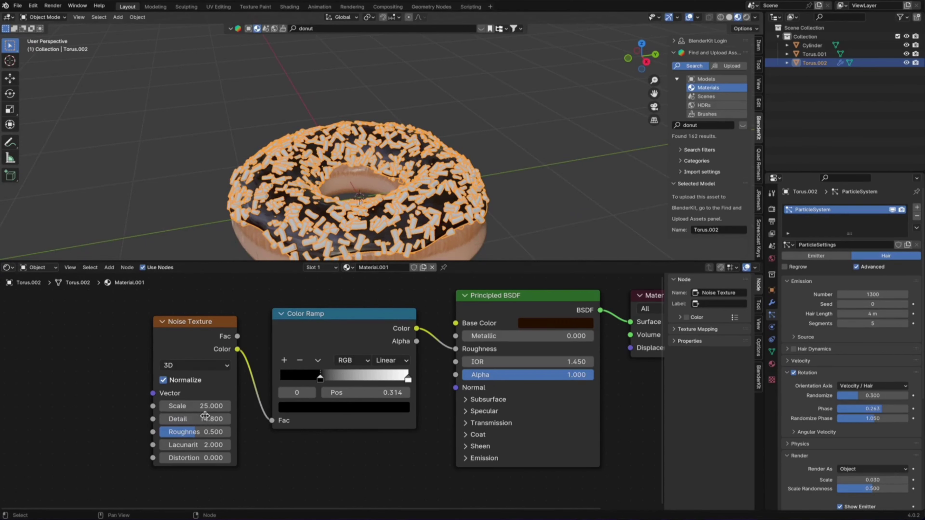
Set noise Roughness to 0.363 and move the ramp's dark stop to 0.495, lightened to grey.
{"action": "left_click_drag", "start_coordinate": [212, 434], "coordinate": [203, 432]}
{"action": "left_click_drag", "start_coordinate": [322, 383], "coordinate": [352, 377]}
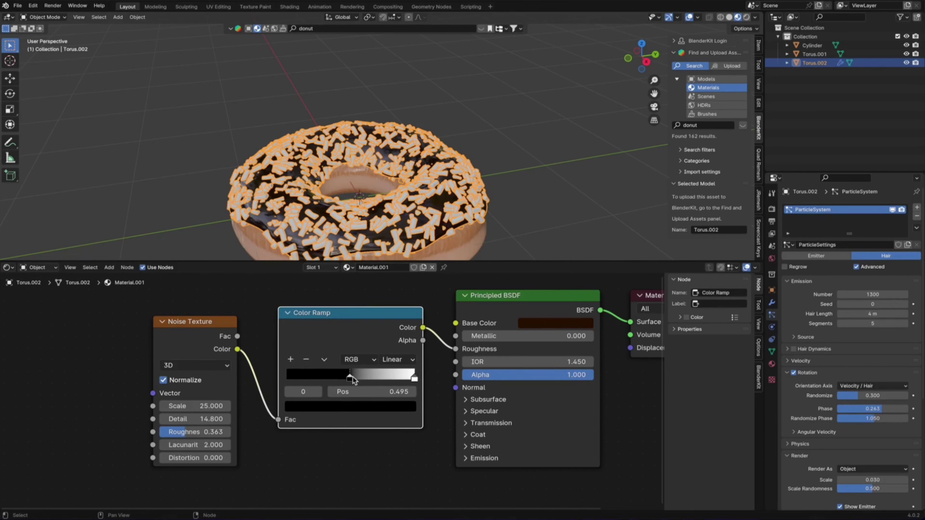
{"action": "left_click", "coordinate": [344, 406]}
{"action": "left_click_drag", "start_coordinate": [408, 316], "coordinate": [408, 299]}
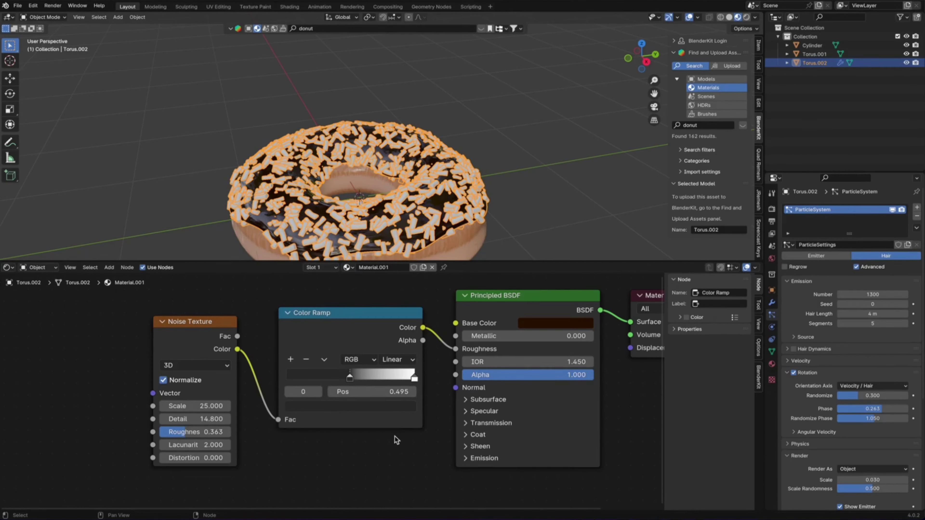
Pan the node graph, deselect the donut, and zoom out to view the whole scene.
{"action": "middle_click_drag", "start_coordinate": [396, 431], "coordinate": [283, 444]}
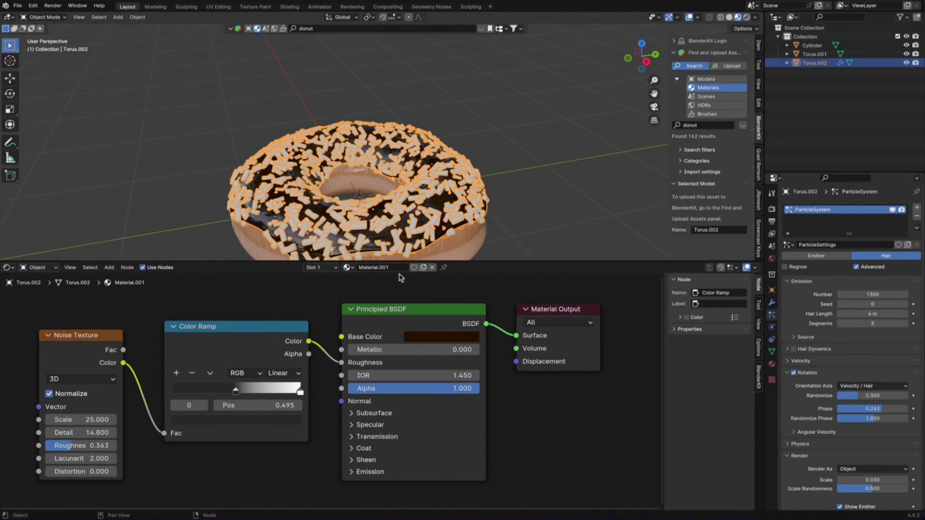
{"action": "scroll", "coordinate": [419, 230], "scroll_direction": "down", "scroll_amount": 2}
{"action": "left_click", "coordinate": [418, 232]}
{"action": "middle_click_drag", "start_coordinate": [419, 232], "coordinate": [428, 237]}
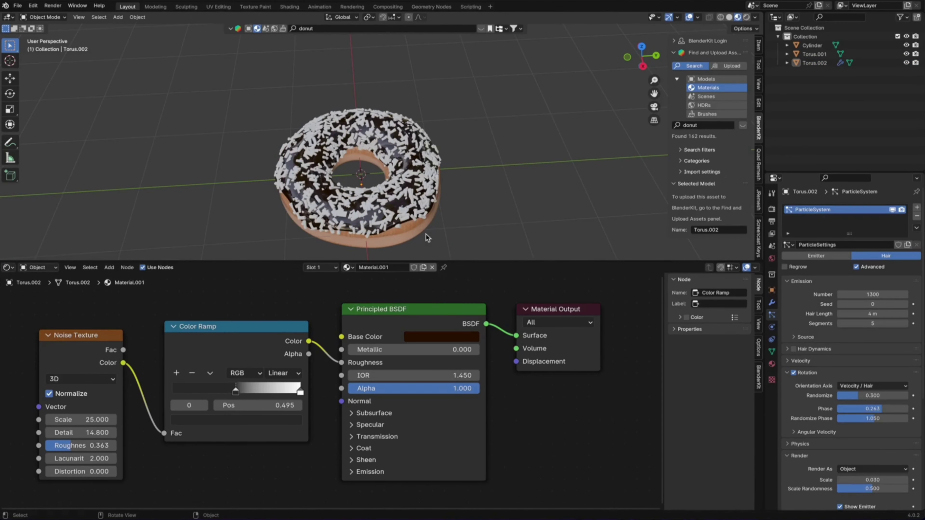
{"action": "scroll", "coordinate": [555, 207], "scroll_direction": "down", "scroll_amount": 2}
{"action": "scroll", "coordinate": [583, 181], "scroll_direction": "down", "scroll_amount": 1}
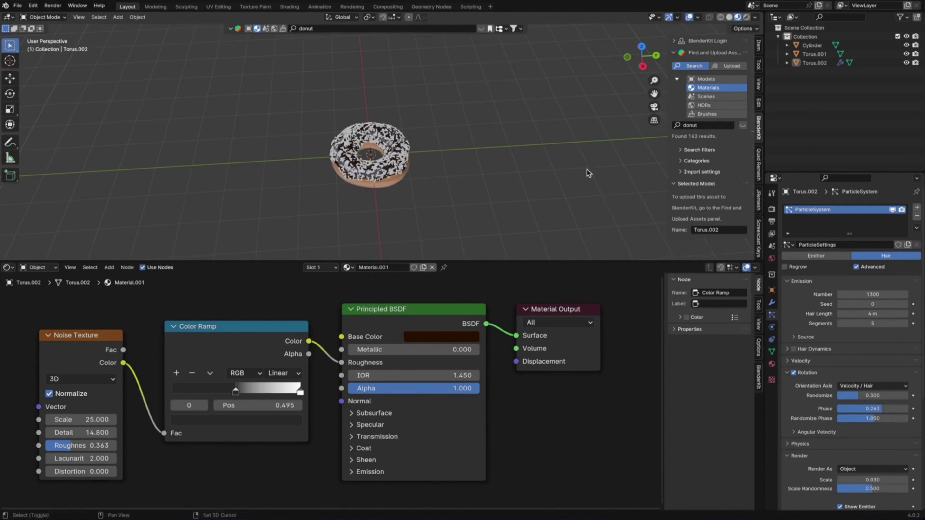
{"action": "mouse_move", "coordinate": [588, 173]}
{"action": "middle_mouse_down"}
{"action": "mouse_move", "coordinate": [464, 235]}
{"action": "mouse_move", "coordinate": [356, 218]}
{"action": "middle_mouse_up"}
{"action": "scroll", "coordinate": [463, 235], "scroll_direction": "down", "scroll_amount": 2}
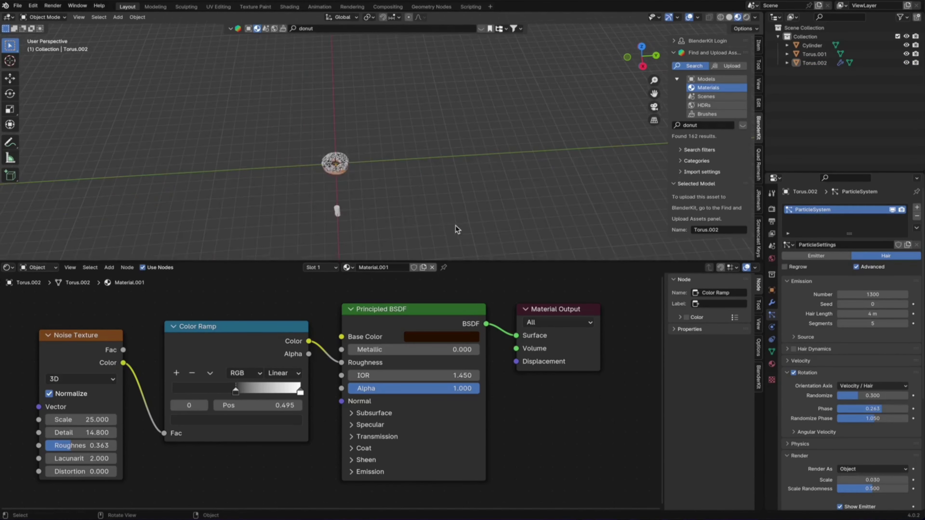
Assign the existing Material.001 chocolate icing to the Cylinder object.
{"action": "left_click", "coordinate": [337, 213]}
{"action": "left_click", "coordinate": [772, 364]}
{"action": "left_click", "coordinate": [788, 245]}
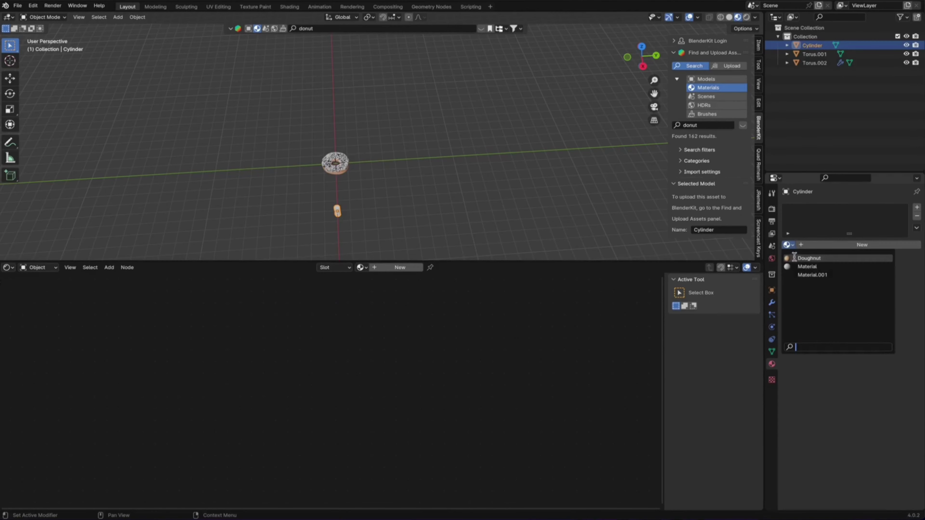
{"action": "left_click", "coordinate": [811, 275]}
{"action": "scroll", "coordinate": [339, 204], "scroll_direction": "up", "scroll_amount": 5}
{"action": "scroll", "coordinate": [288, 203], "scroll_direction": "up", "scroll_amount": 4}
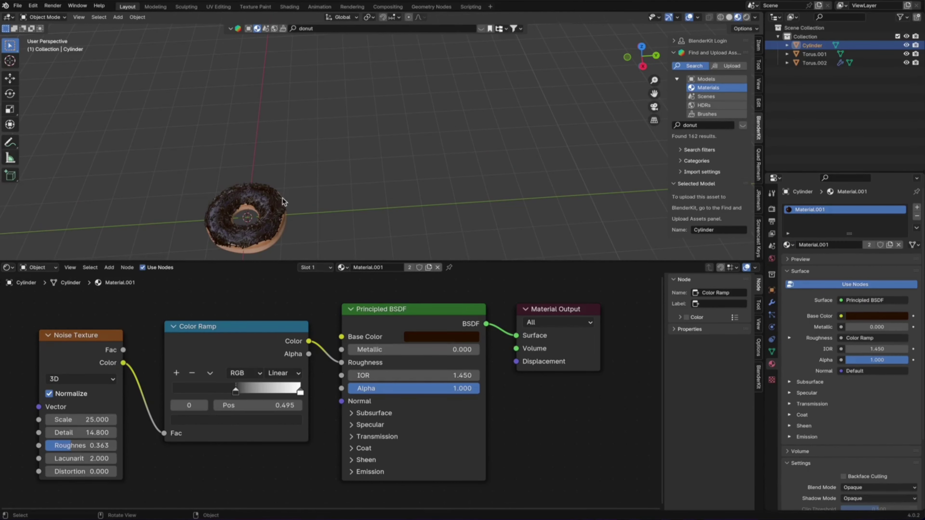
{"action": "scroll", "coordinate": [410, 165], "scroll_direction": "up", "scroll_amount": 4}
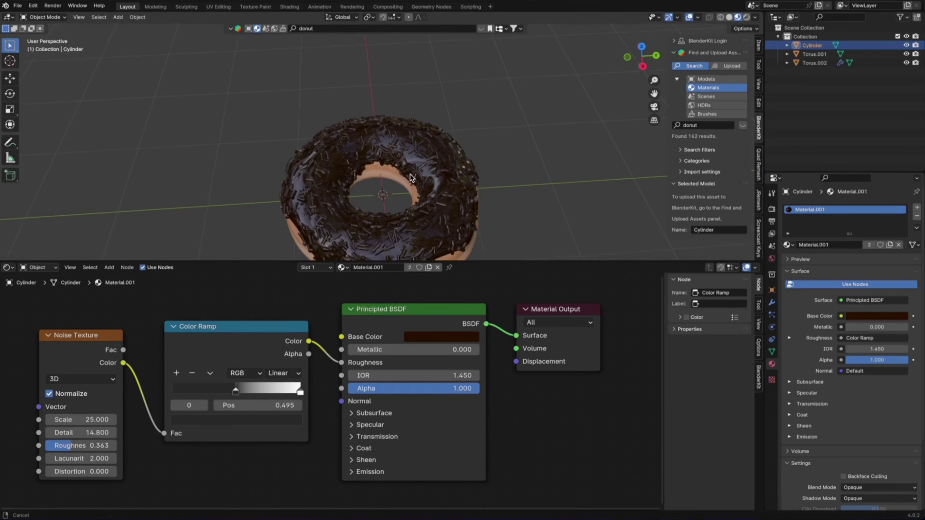
Enlarge the 3D viewport and pull the roughness ramp's dark stop back to 0.414.
{"action": "middle_click_drag", "start_coordinate": [412, 191], "coordinate": [401, 171], "text": "shift"}
{"action": "left_click_drag", "start_coordinate": [419, 262], "coordinate": [420, 366]}
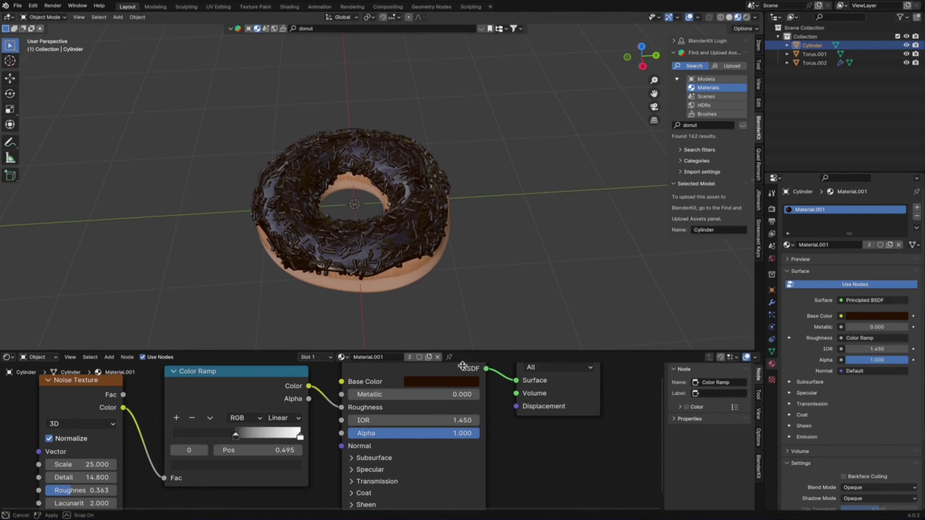
{"action": "mouse_move", "coordinate": [420, 284]}
{"action": "middle_mouse_down"}
{"action": "mouse_move", "coordinate": [392, 262]}
{"action": "mouse_move", "coordinate": [386, 269]}
{"action": "mouse_move", "coordinate": [407, 275]}
{"action": "middle_mouse_up"}
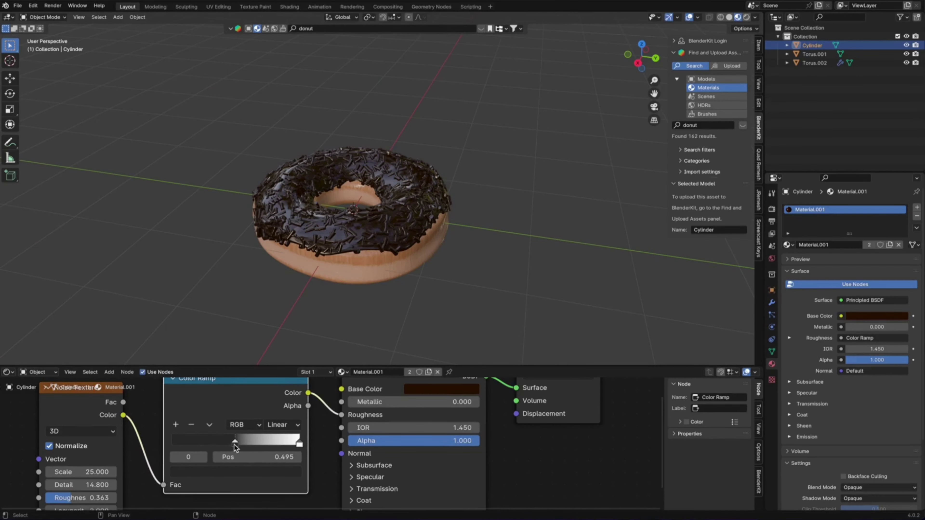
{"action": "left_click_drag", "start_coordinate": [236, 445], "coordinate": [220, 445]}
{"action": "mouse_move", "coordinate": [349, 281]}
{"action": "middle_mouse_down"}
{"action": "mouse_move", "coordinate": [369, 257]}
{"action": "mouse_move", "coordinate": [396, 259]}
{"action": "mouse_move", "coordinate": [342, 296]}
{"action": "mouse_move", "coordinate": [334, 272]}
{"action": "mouse_move", "coordinate": [435, 202]}
{"action": "mouse_move", "coordinate": [495, 258]}
{"action": "mouse_move", "coordinate": [481, 273]}
{"action": "middle_mouse_up"}
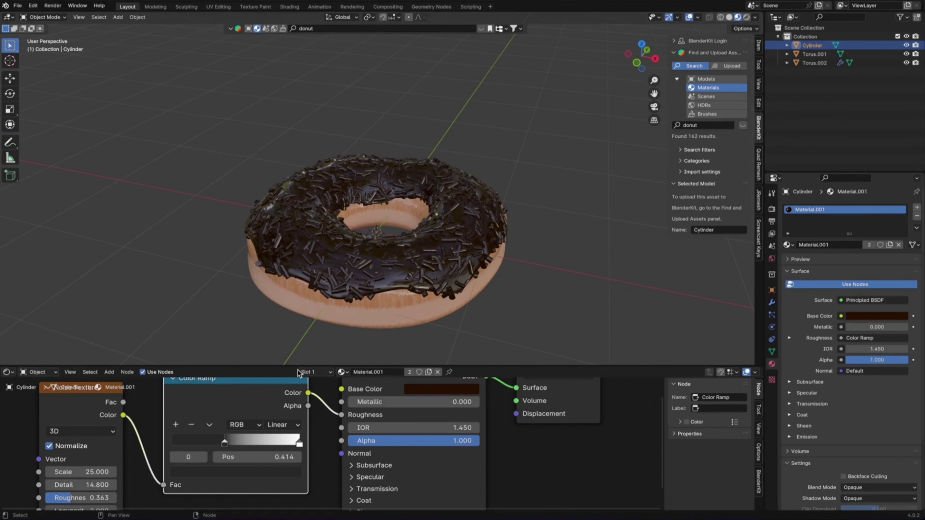
{"action": "left_click_drag", "start_coordinate": [293, 367], "coordinate": [288, 471]}
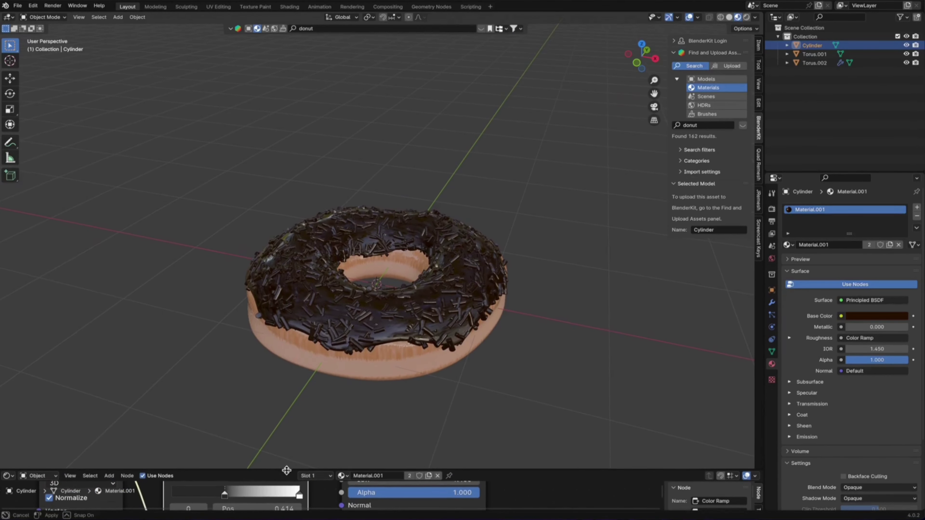
{"action": "scroll", "coordinate": [404, 391], "scroll_direction": "down", "scroll_amount": 2}
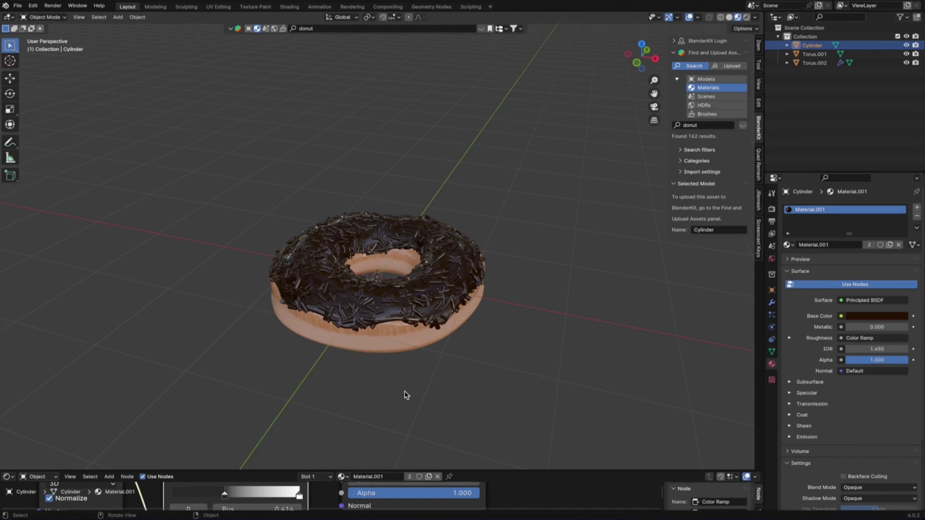
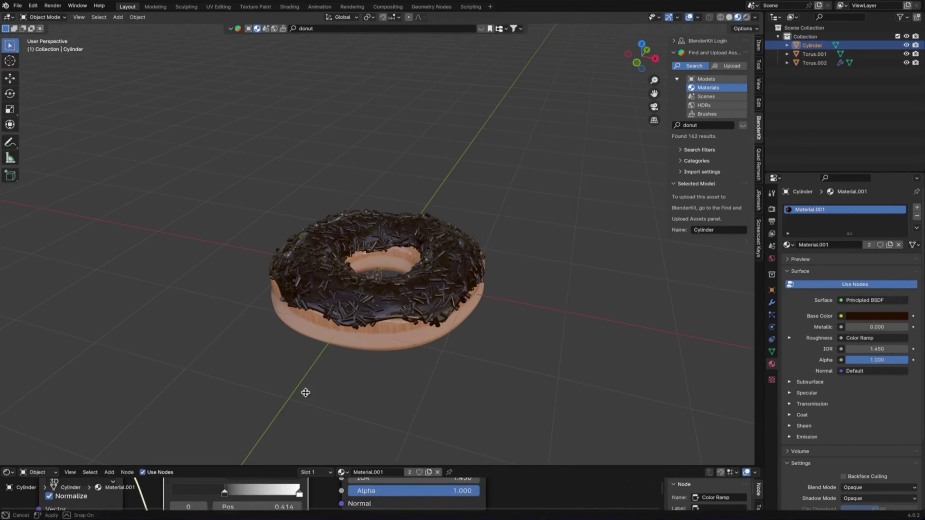
Make the chocolate glaze Base Color very slightly lighter by raising its Value.
{"action": "left_click_drag", "start_coordinate": [291, 468], "coordinate": [291, 322]}
{"action": "left_click", "coordinate": [441, 367]}
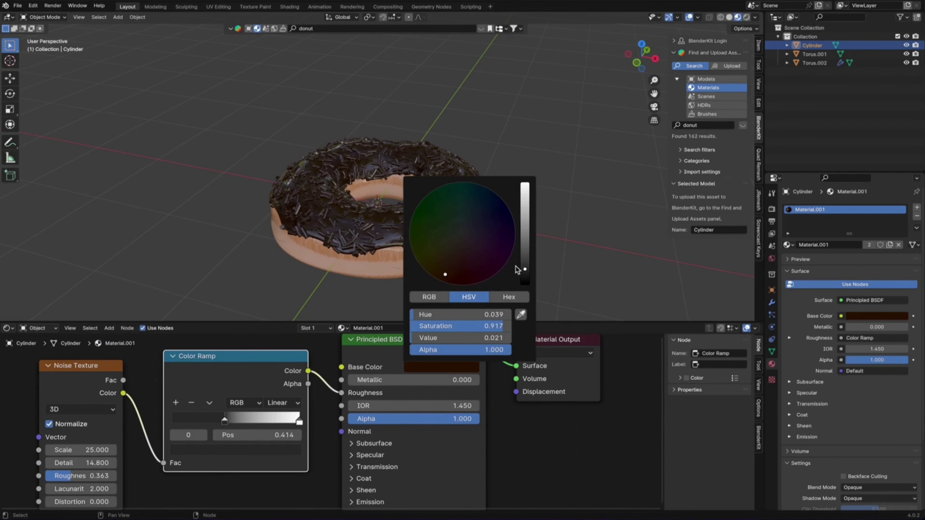
{"action": "left_click", "coordinate": [524, 265]}
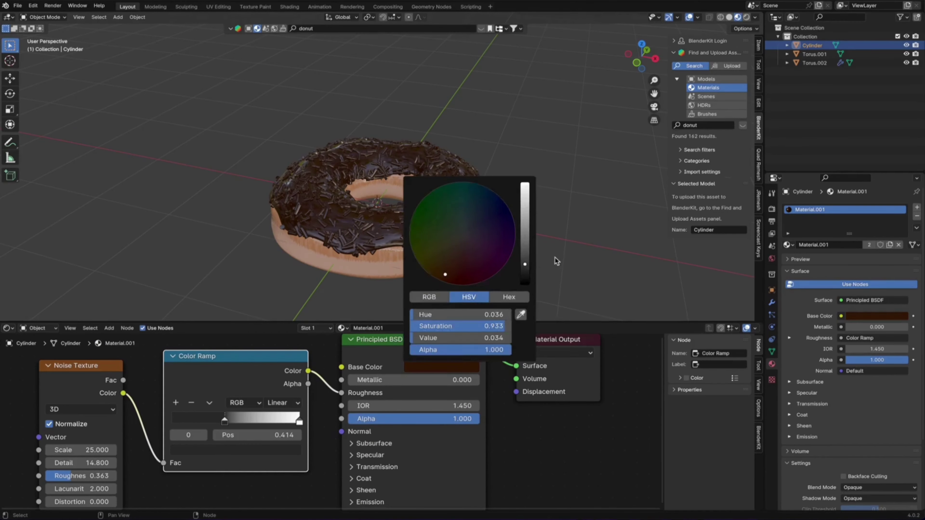
{"action": "left_click", "coordinate": [490, 263]}
Move the small chocolate cylinder farther to the right of the donut.
{"action": "left_click_drag", "start_coordinate": [459, 322], "coordinate": [448, 500]}
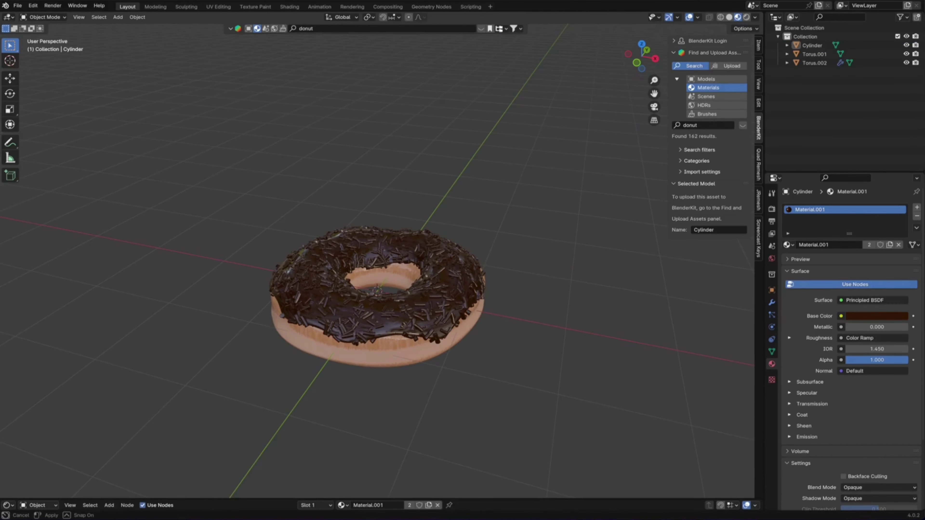
{"action": "scroll", "coordinate": [436, 437], "scroll_direction": "down", "scroll_amount": 2}
{"action": "scroll", "coordinate": [356, 439], "scroll_direction": "down", "scroll_amount": 1}
{"action": "middle_click_drag", "start_coordinate": [326, 398], "coordinate": [442, 355]}
{"action": "scroll", "coordinate": [420, 317], "scroll_direction": "down", "scroll_amount": 1}
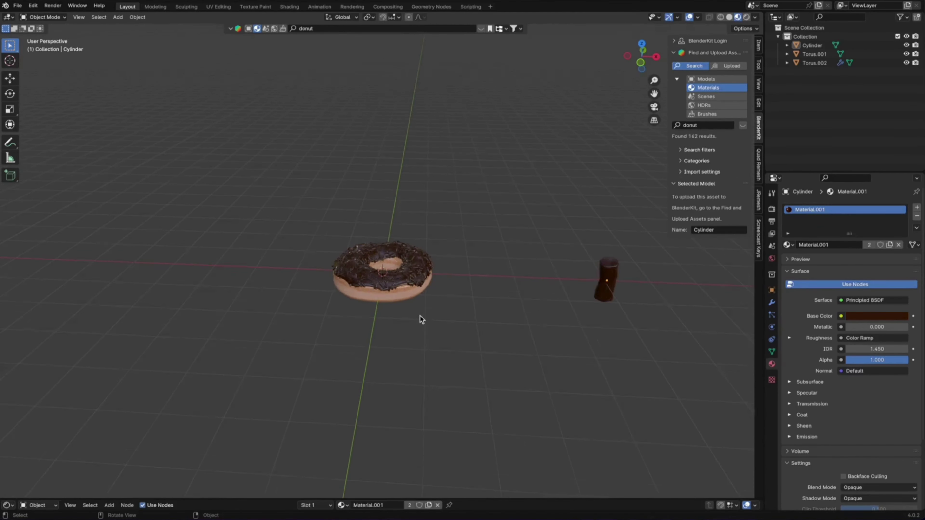
{"action": "scroll", "coordinate": [420, 315], "scroll_direction": "down", "scroll_amount": 2}
{"action": "left_click", "coordinate": [502, 260]}
{"action": "key", "text": "g"}
{"action": "key", "text": "y"}
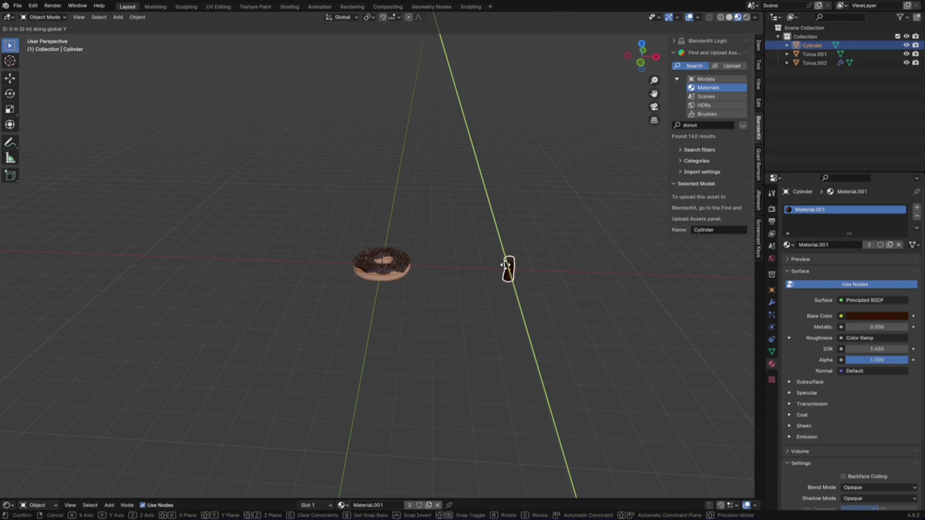
{"action": "key", "text": "x"}
{"action": "left_click", "coordinate": [664, 271]}
{"action": "left_click", "coordinate": [462, 287]}
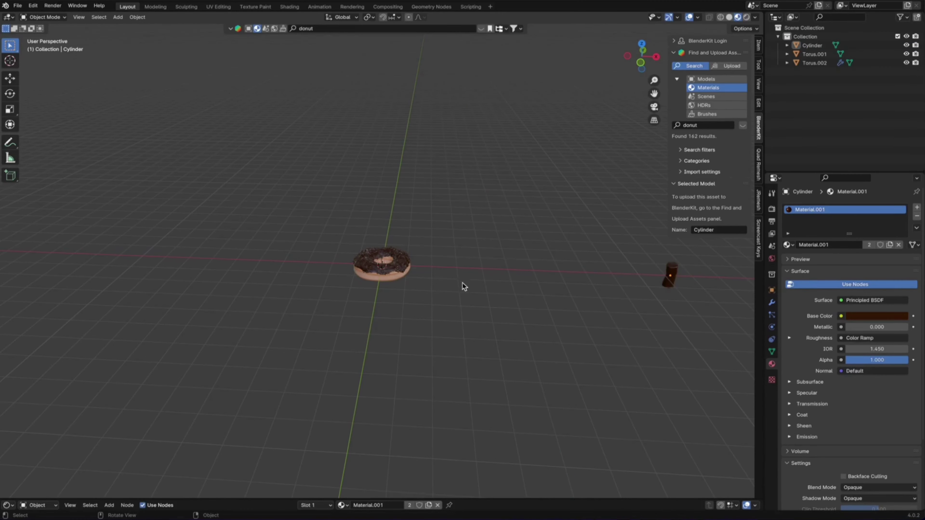
{"action": "scroll", "coordinate": [430, 286], "scroll_direction": "up", "scroll_amount": 3}
{"action": "scroll", "coordinate": [429, 286], "scroll_direction": "down", "scroll_amount": 2}
{"action": "middle_click_drag", "start_coordinate": [447, 288], "coordinate": [449, 289]}
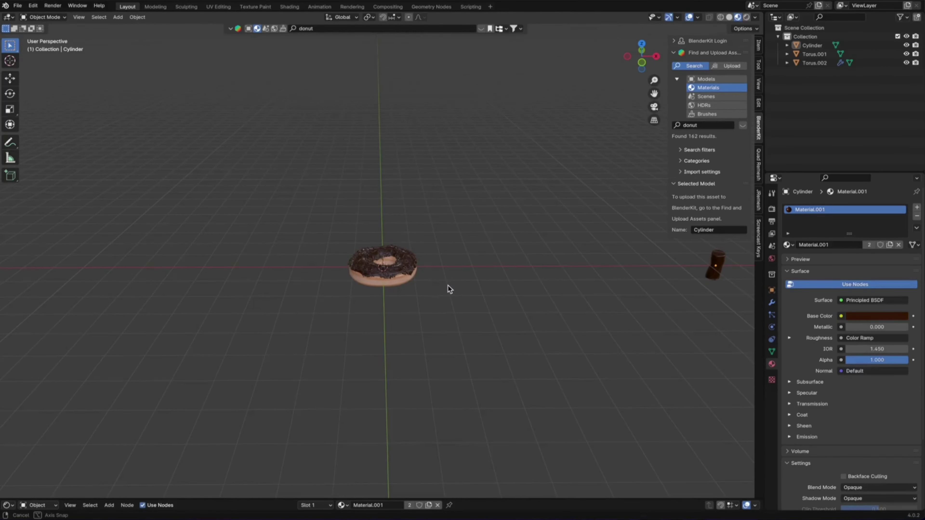
{"action": "key", "text": "shift+a"}
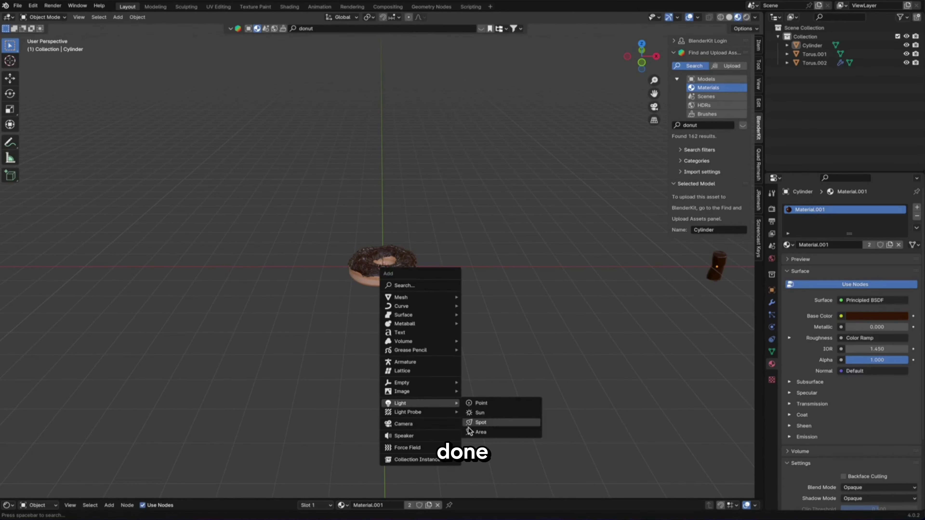
Add a 3.69 m, 1000 W area light up-right of the donut, aimed at it.
{"action": "left_click", "coordinate": [476, 432]}
{"action": "key", "text": "g"}
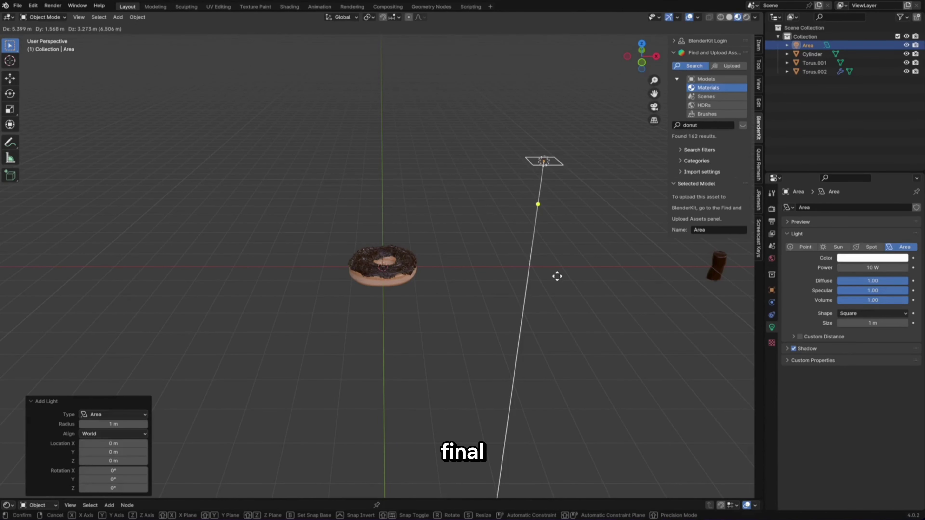
{"action": "left_click", "coordinate": [553, 250]}
{"action": "left_click_drag", "start_coordinate": [548, 219], "coordinate": [413, 254]}
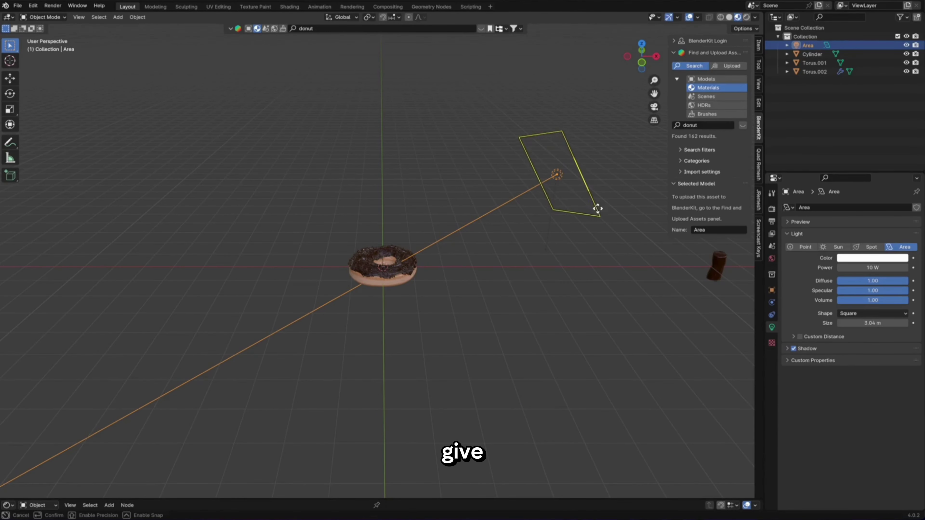
{"action": "left_click_drag", "start_coordinate": [568, 180], "coordinate": [610, 226]}
{"action": "left_click", "coordinate": [858, 267]}
{"action": "type", "text": "10"}
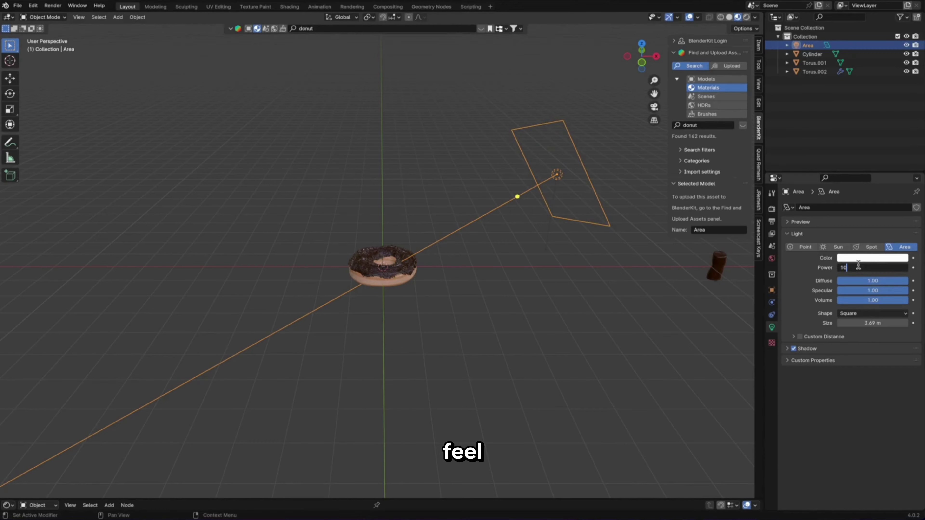
{"action": "type", "text": "00"}
{"action": "key", "text": "Return"}
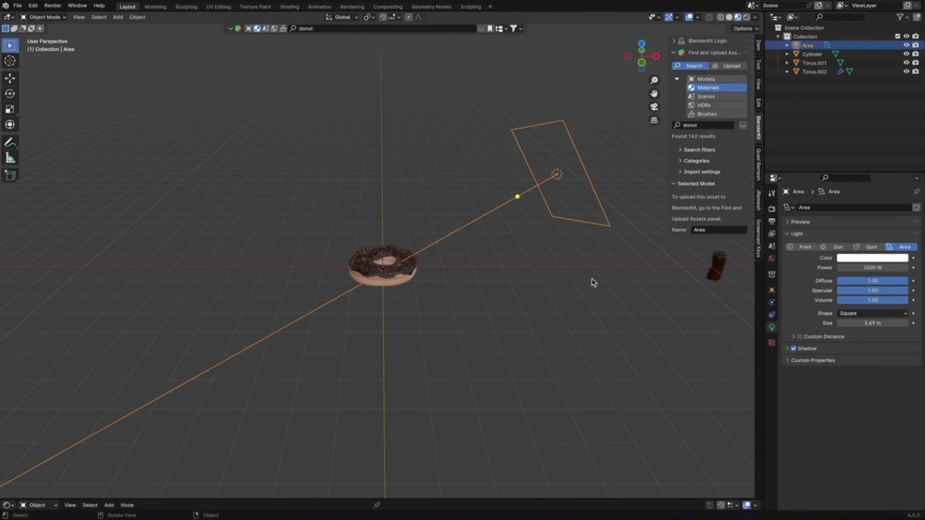
Duplicate the area light to the donut's left side and aim it at the donut.
{"action": "left_click", "coordinate": [592, 278]}
{"action": "left_click", "coordinate": [560, 201]}
{"action": "key", "text": "shift+d"}
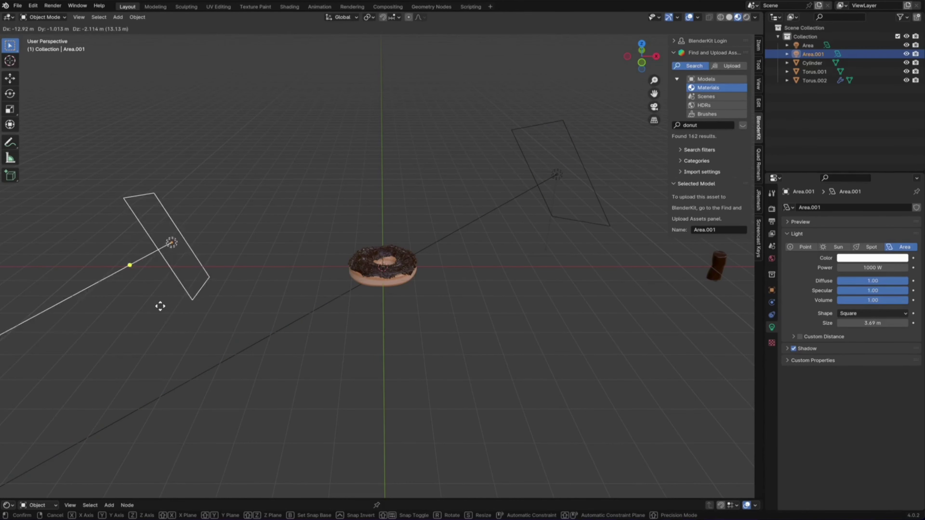
{"action": "left_click", "coordinate": [155, 327]}
{"action": "left_click_drag", "start_coordinate": [358, 292], "coordinate": [518, 265]}
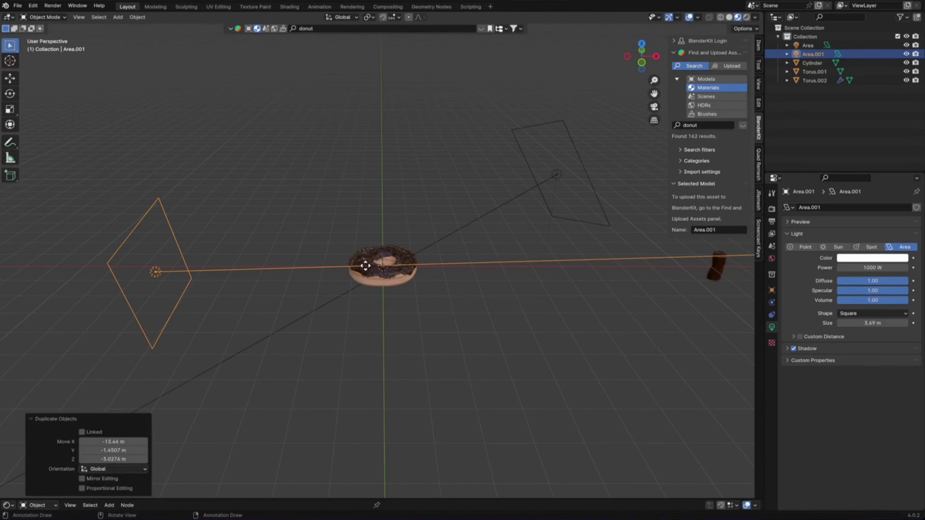
Render with Cycles at 128 max samples and include the Denoising Data pass.
{"action": "left_click", "coordinate": [773, 209]}
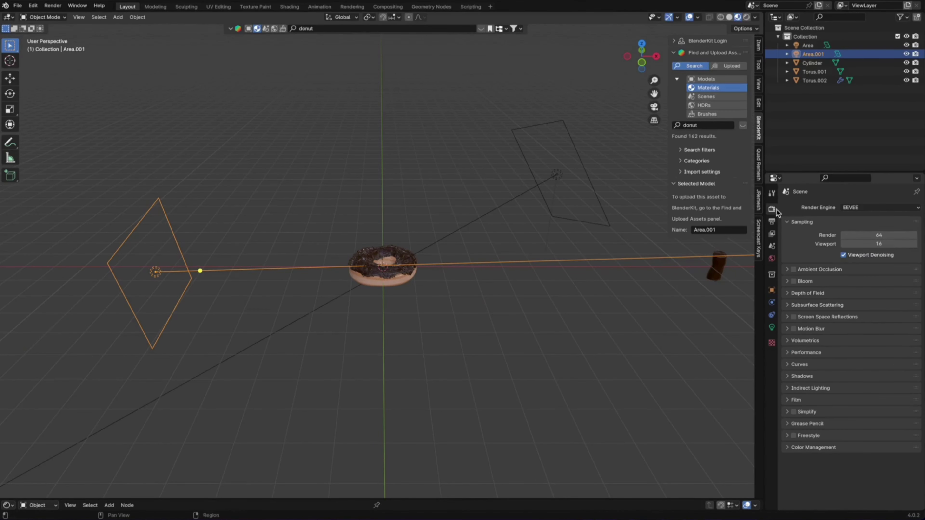
{"action": "left_click", "coordinate": [852, 207]}
{"action": "left_click", "coordinate": [857, 234]}
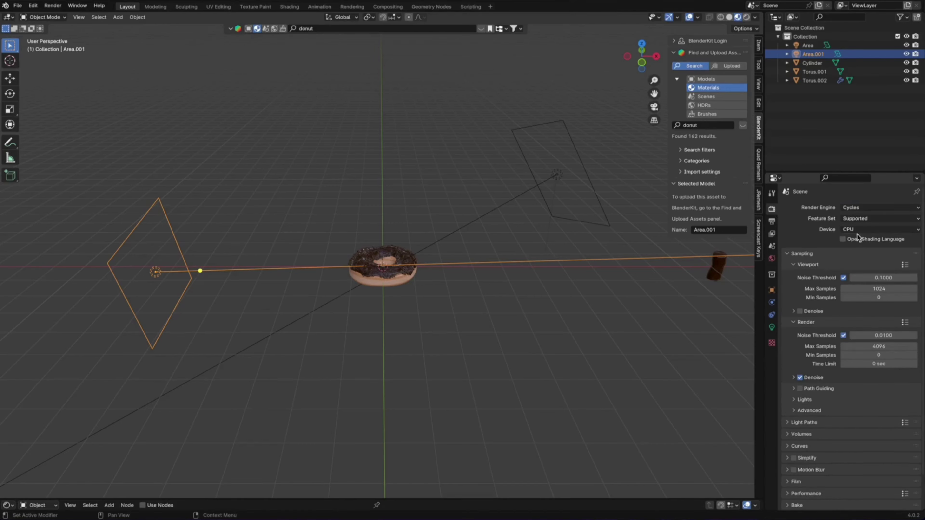
{"action": "left_click", "coordinate": [870, 347]}
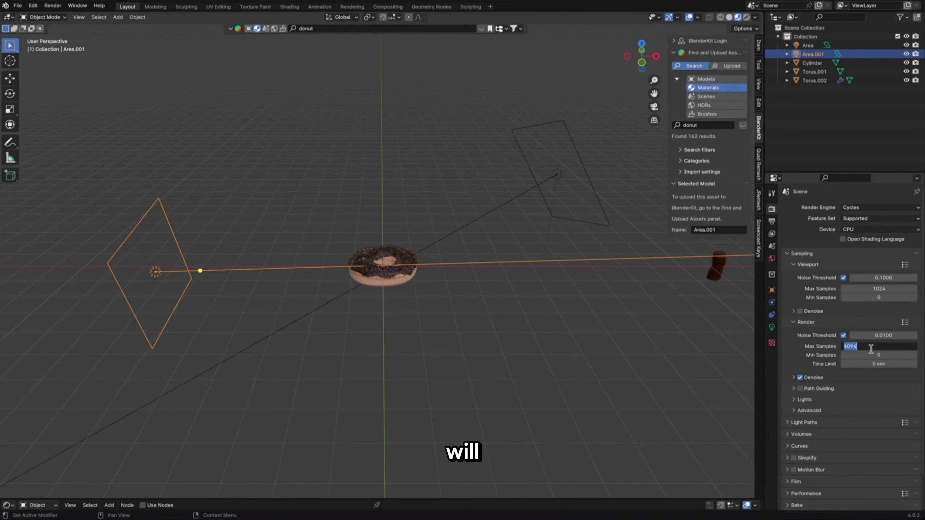
{"action": "type", "text": "128"}
{"action": "key", "text": "Return"}
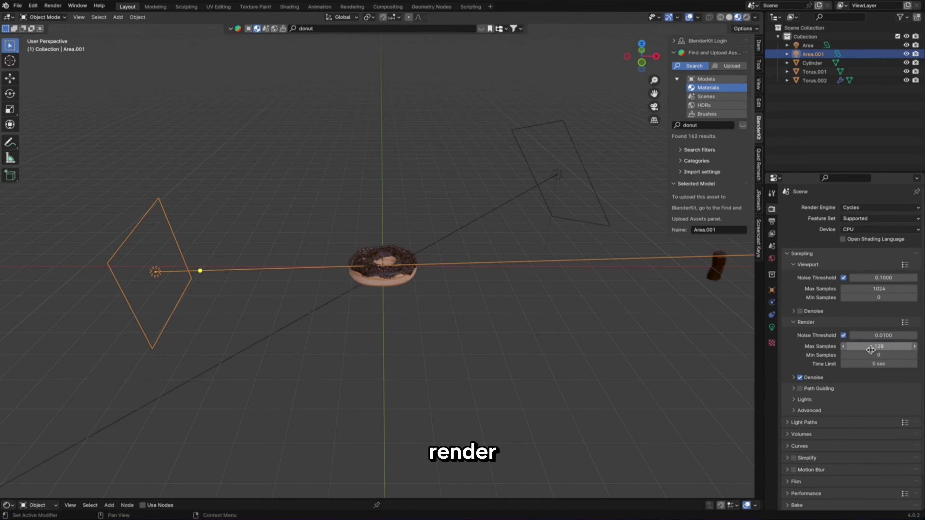
{"action": "left_click", "coordinate": [771, 234]}
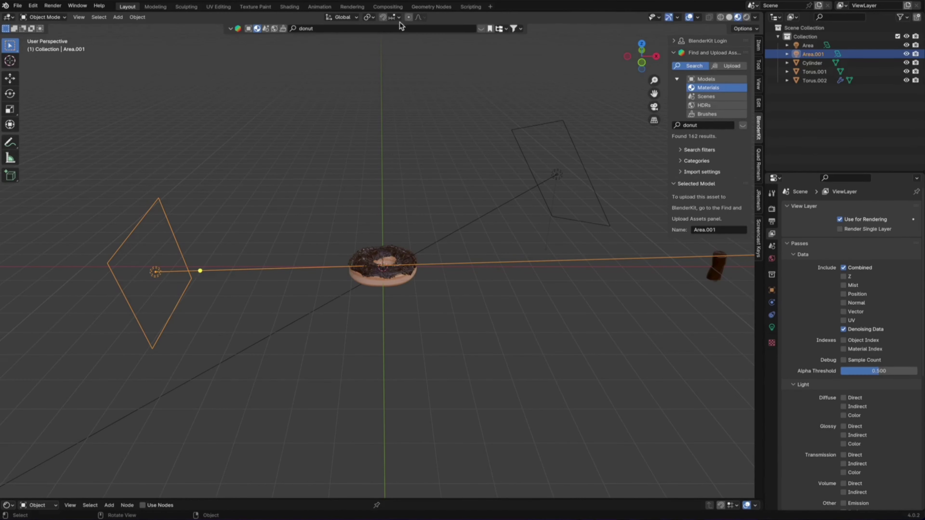
{"action": "left_click", "coordinate": [388, 6]}
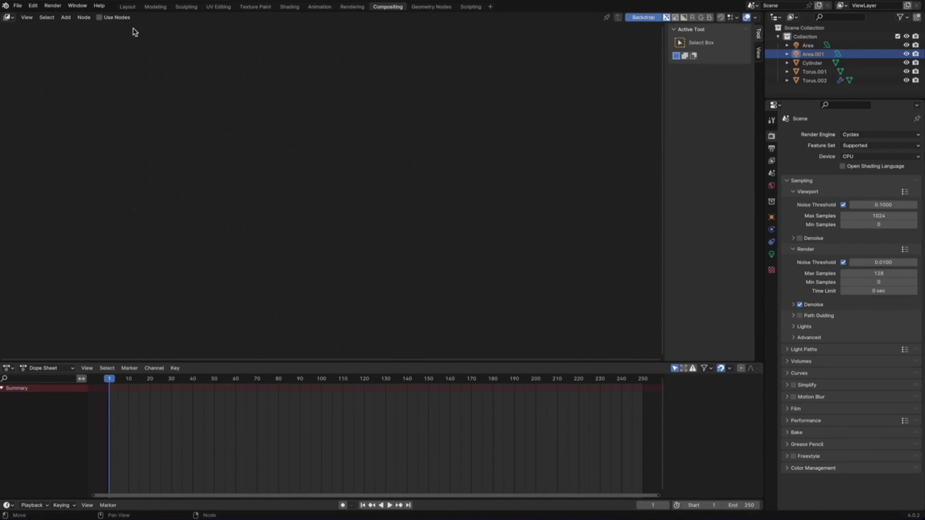
Enable compositing nodes and insert a Denoise node between Render Layers and Composite.
{"action": "left_click", "coordinate": [99, 17]}
{"action": "scroll", "coordinate": [363, 183], "scroll_direction": "down", "scroll_amount": 5}
{"action": "key", "text": "Home"}
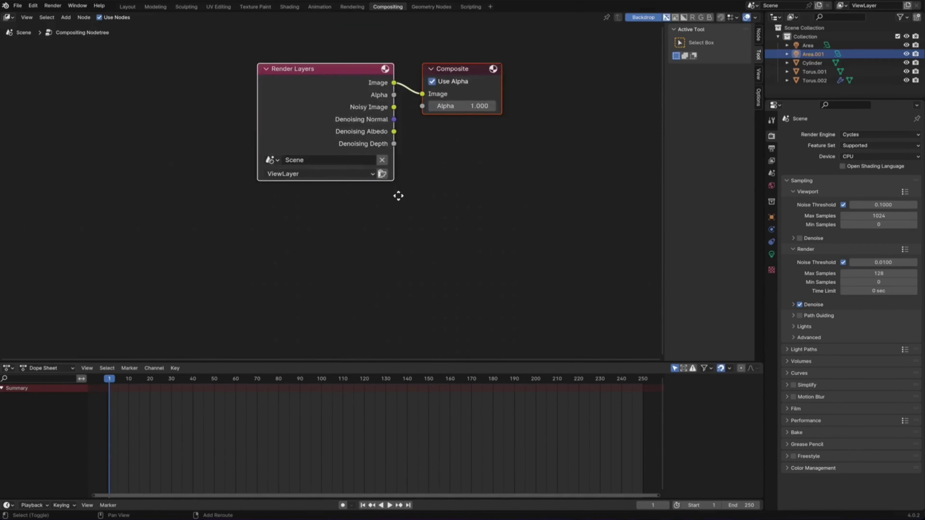
{"action": "key", "text": "shift+a"}
{"action": "left_click", "coordinate": [395, 235]}
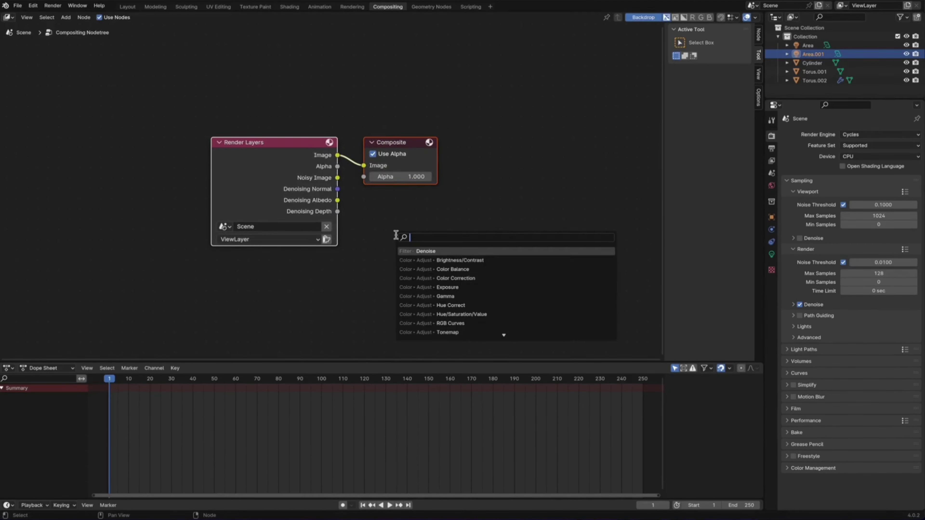
{"action": "type", "text": "deno"}
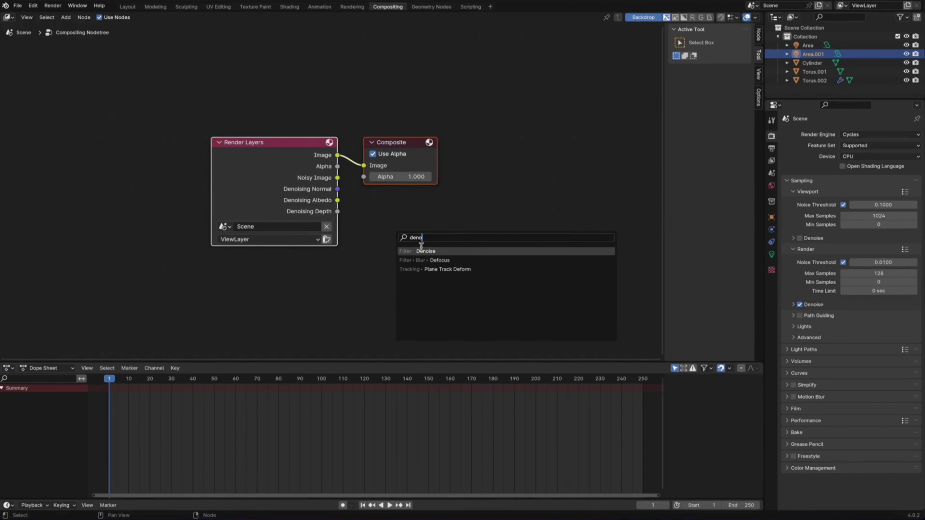
{"action": "key", "text": "Return"}
{"action": "left_click", "coordinate": [358, 159]}
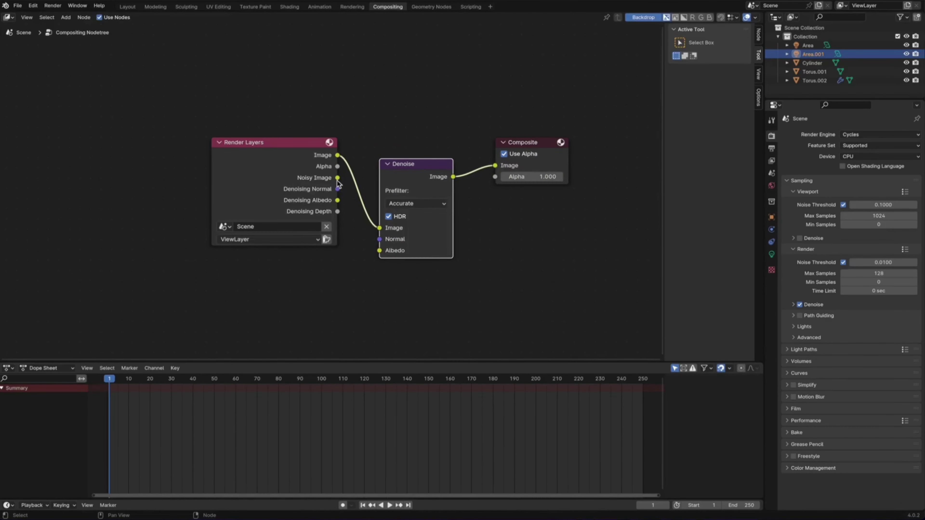
Wire Noisy Image, Denoising Normal and Denoising Albedo into the Denoise node.
{"action": "left_click_drag", "start_coordinate": [337, 178], "coordinate": [379, 228]}
{"action": "left_click_drag", "start_coordinate": [338, 189], "coordinate": [379, 239]}
{"action": "left_click_drag", "start_coordinate": [337, 200], "coordinate": [379, 251]}
In Layout, preview the donut in Rendered shading from above and a low side view.
{"action": "left_click", "coordinate": [128, 8]}
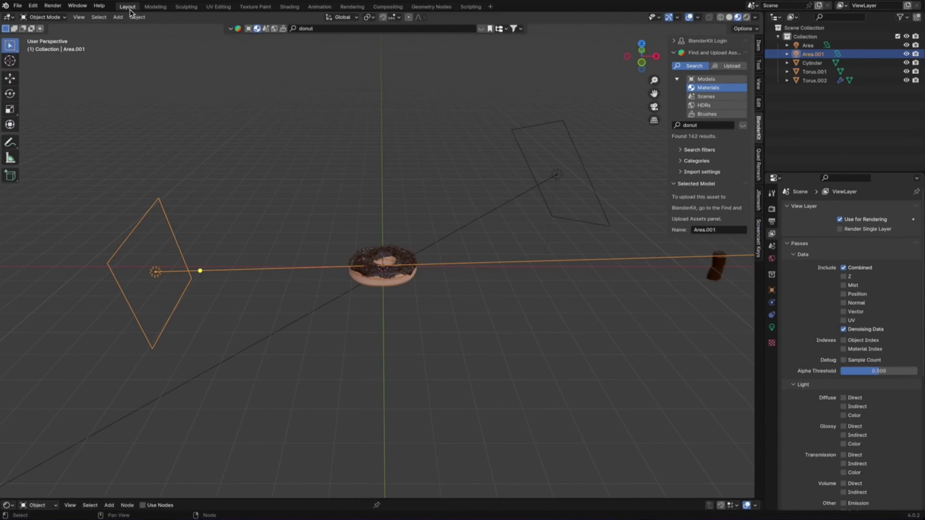
{"action": "left_click", "coordinate": [411, 326]}
{"action": "key", "text": "z"}
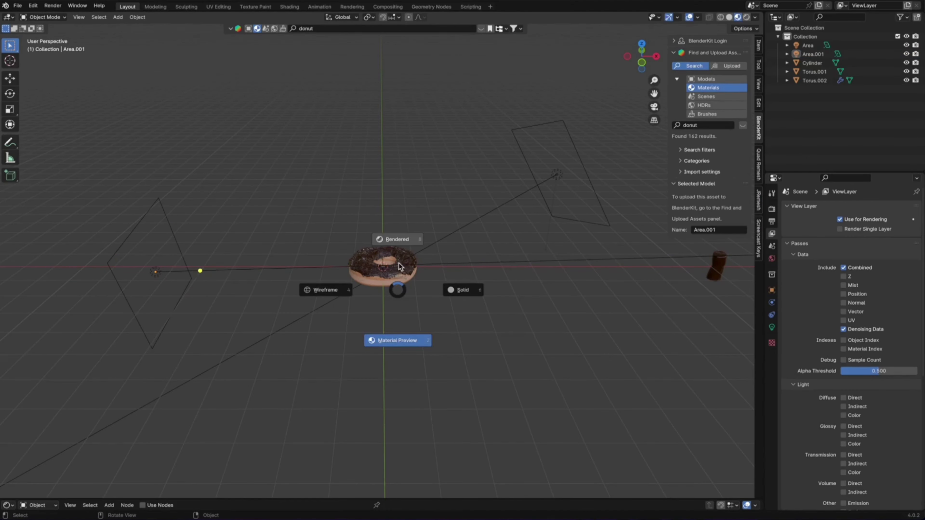
{"action": "left_click", "coordinate": [397, 257]}
{"action": "scroll", "coordinate": [395, 281], "scroll_direction": "up", "scroll_amount": 3}
{"action": "middle_click_drag", "start_coordinate": [398, 280], "coordinate": [400, 314]}
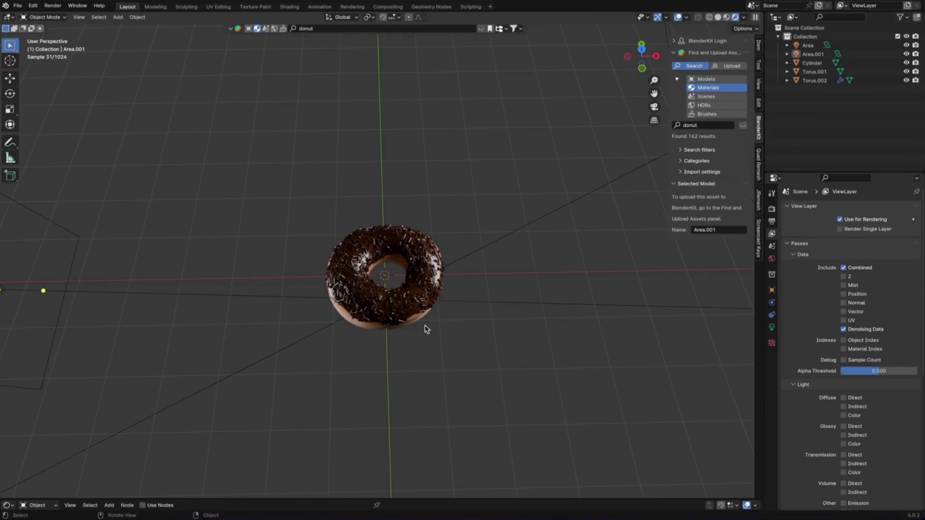
{"action": "scroll", "coordinate": [424, 325], "scroll_direction": "up", "scroll_amount": 2}
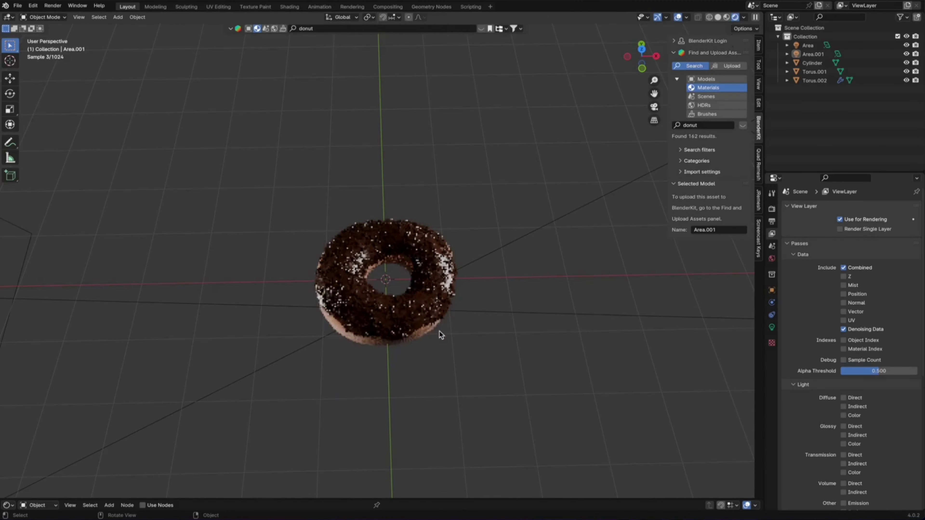
{"action": "mouse_move", "coordinate": [439, 330]}
{"action": "middle_mouse_down"}
{"action": "mouse_move", "coordinate": [429, 279]}
{"action": "mouse_move", "coordinate": [429, 293]}
{"action": "middle_mouse_up"}
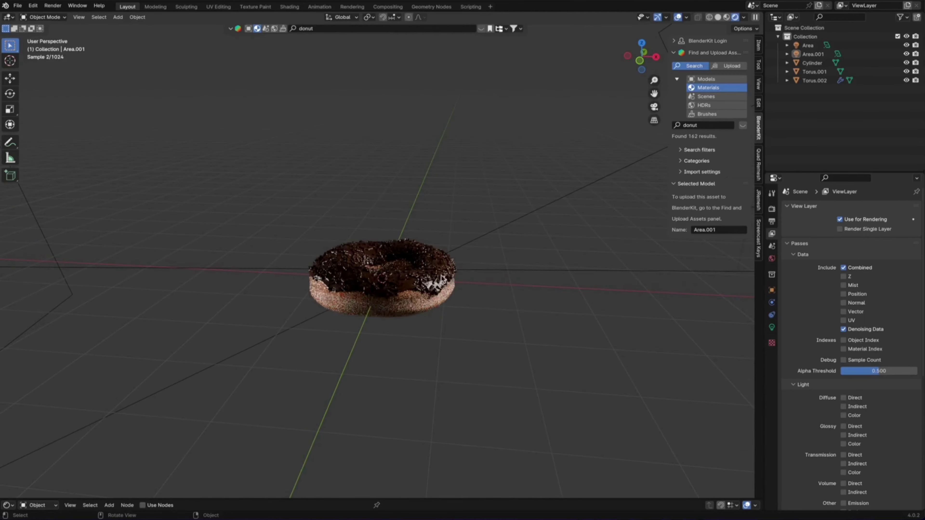
{"action": "left_click", "coordinate": [725, 19]}
{"action": "scroll", "coordinate": [419, 204], "scroll_direction": "down", "scroll_amount": 3}
{"action": "key", "text": "shift+a"}
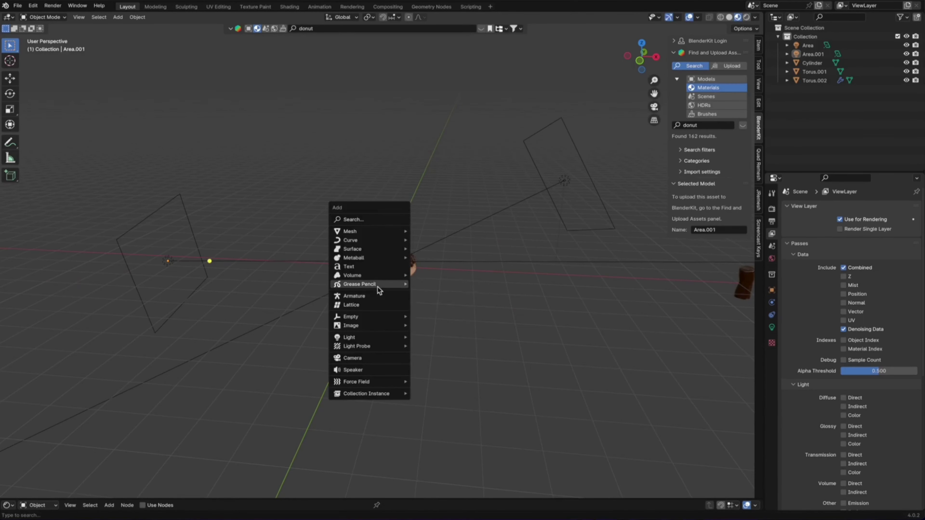
Add a third area light about 8 m above the donut, scaled 9.434, at 2000 W.
{"action": "left_click", "coordinate": [426, 366]}
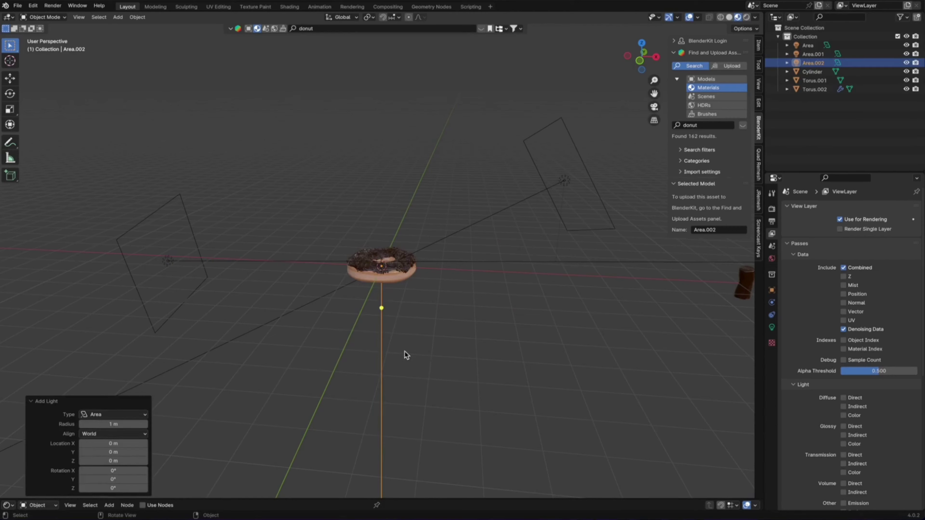
{"action": "key", "text": "g"}
{"action": "key", "text": "z"}
{"action": "left_click", "coordinate": [392, 95]}
{"action": "key", "text": "s"}
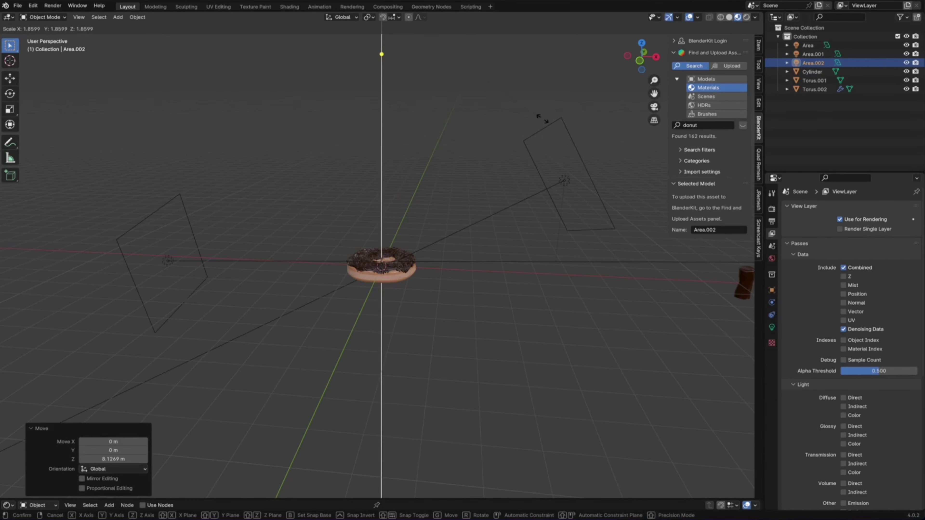
{"action": "left_click", "coordinate": [638, 299]}
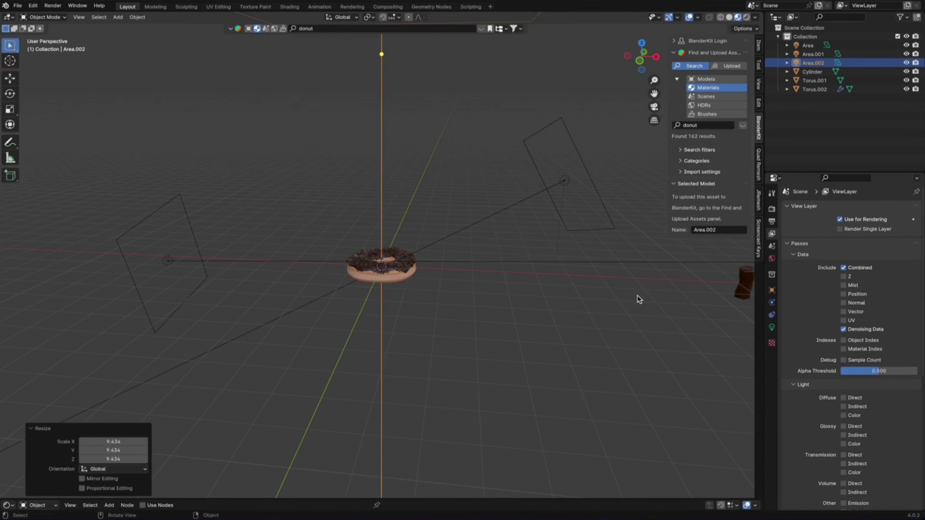
{"action": "left_click", "coordinate": [771, 328]}
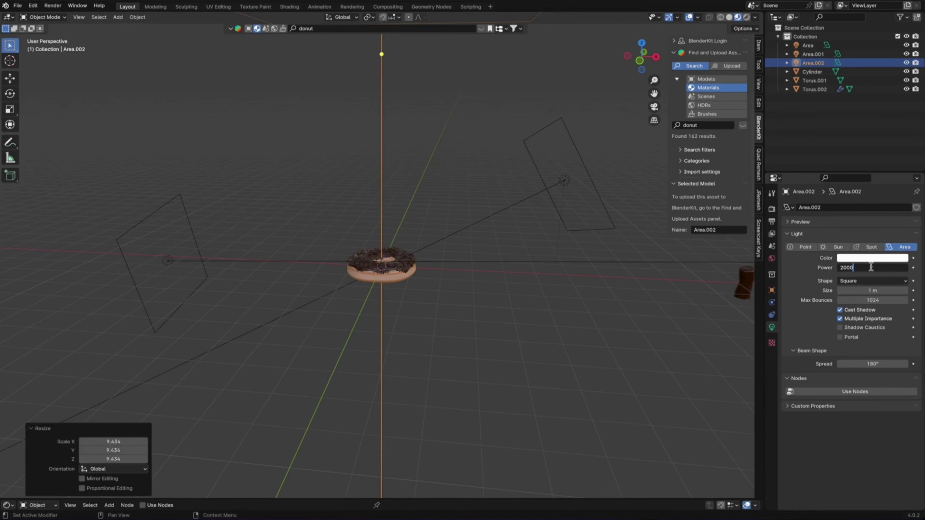
{"action": "key", "text": "Return"}
Preview the new overhead lighting in Rendered viewport shading.
{"action": "mouse_move", "coordinate": [466, 321]}
{"action": "middle_mouse_down"}
{"action": "mouse_move", "coordinate": [417, 305]}
{"action": "mouse_move", "coordinate": [427, 320]}
{"action": "mouse_move", "coordinate": [417, 294]}
{"action": "middle_mouse_up"}
{"action": "key", "text": "z"}
{"action": "left_click", "coordinate": [420, 277]}
{"action": "scroll", "coordinate": [432, 321], "scroll_direction": "up", "scroll_amount": 4}
{"action": "scroll", "coordinate": [438, 326], "scroll_direction": "down", "scroll_amount": 3}
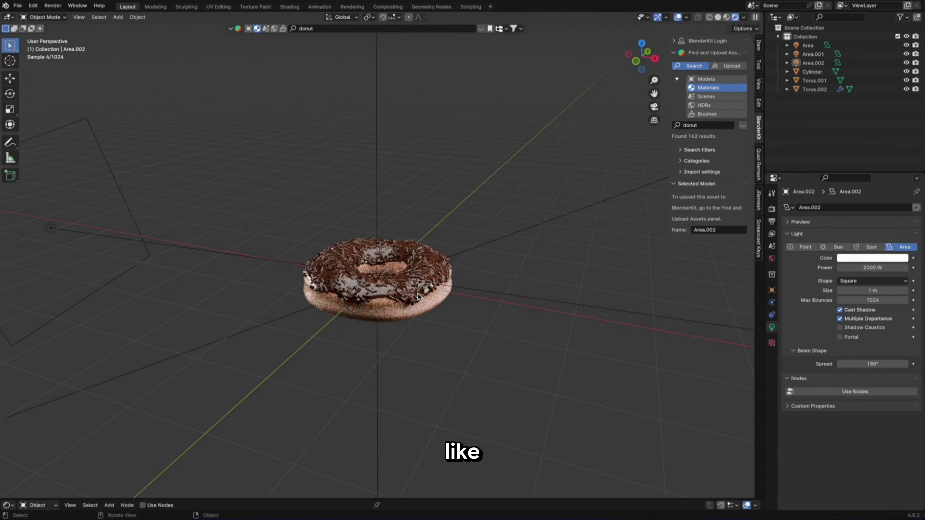